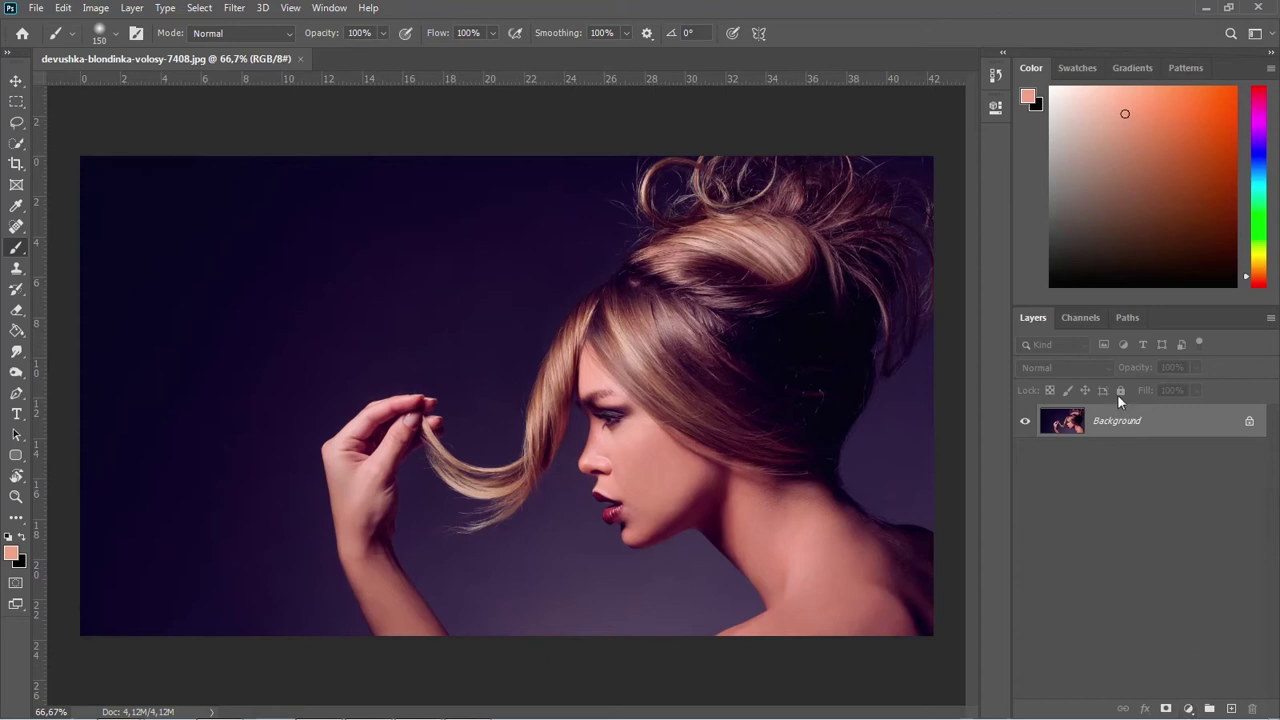
View the Red, Green and Blue channels one by one, leaving only the Blue channel displayed
left_click(1081, 318)
left_click(1086, 364)
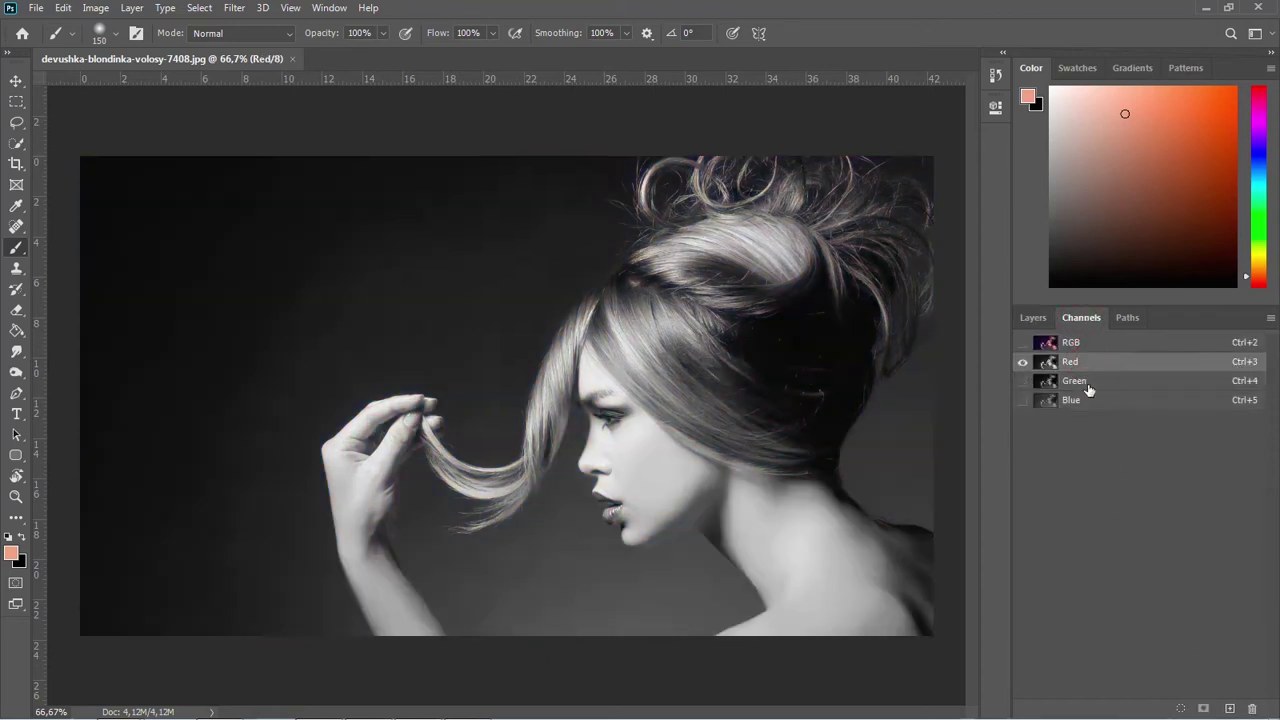
left_click(1088, 386)
left_click(1086, 400)
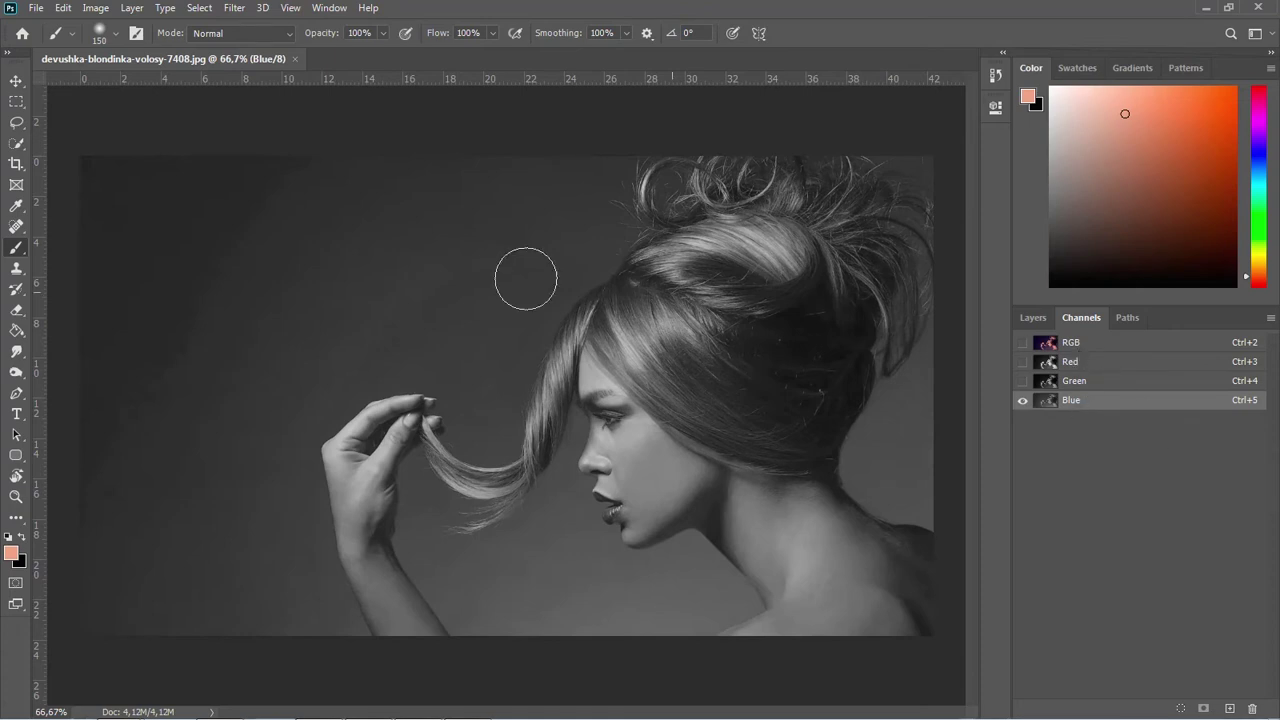
Select the woman's head, hair, neck and shoulder with the Quick Selection tool in the Blue channel
left_click(16, 144)
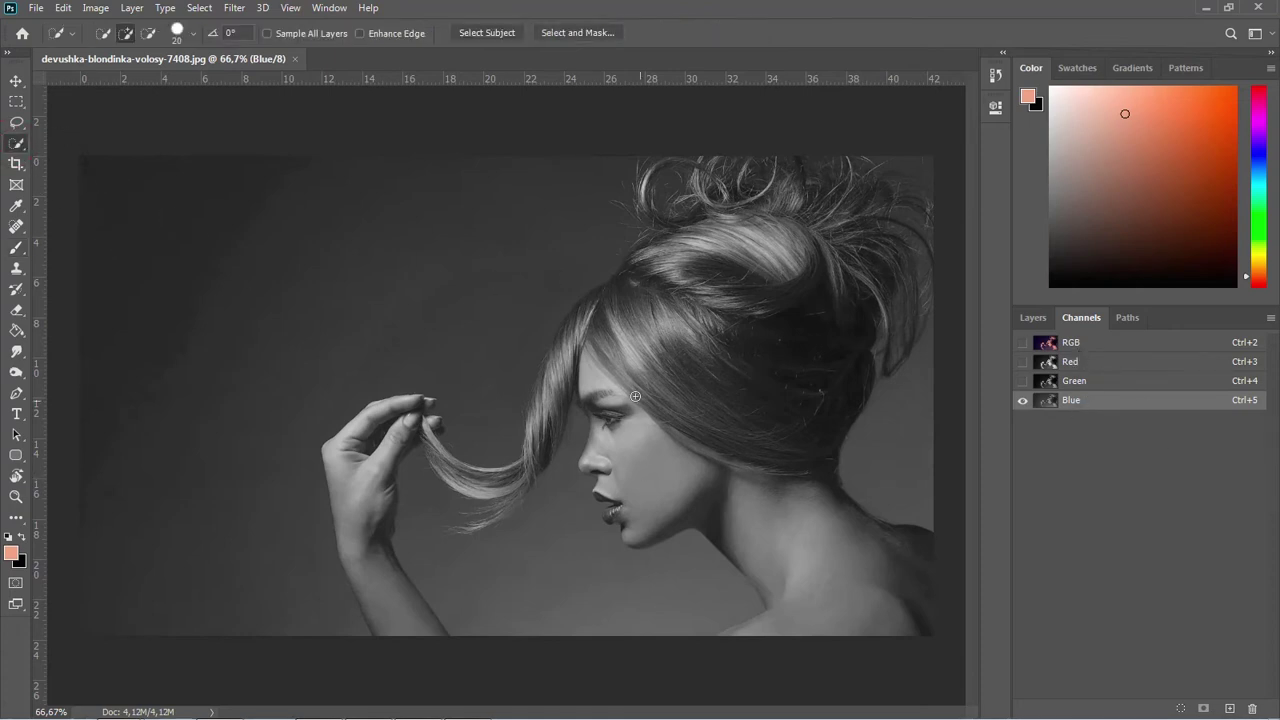
mouse_move(596, 376)
left_mouse_down()
mouse_move(616, 420)
mouse_move(596, 462)
mouse_move(624, 514)
mouse_move(740, 509)
mouse_move(800, 530)
mouse_move(833, 389)
mouse_move(822, 333)
left_mouse_up()
mouse_move(674, 244)
left_mouse_down()
mouse_move(690, 232)
mouse_move(637, 259)
left_mouse_up()
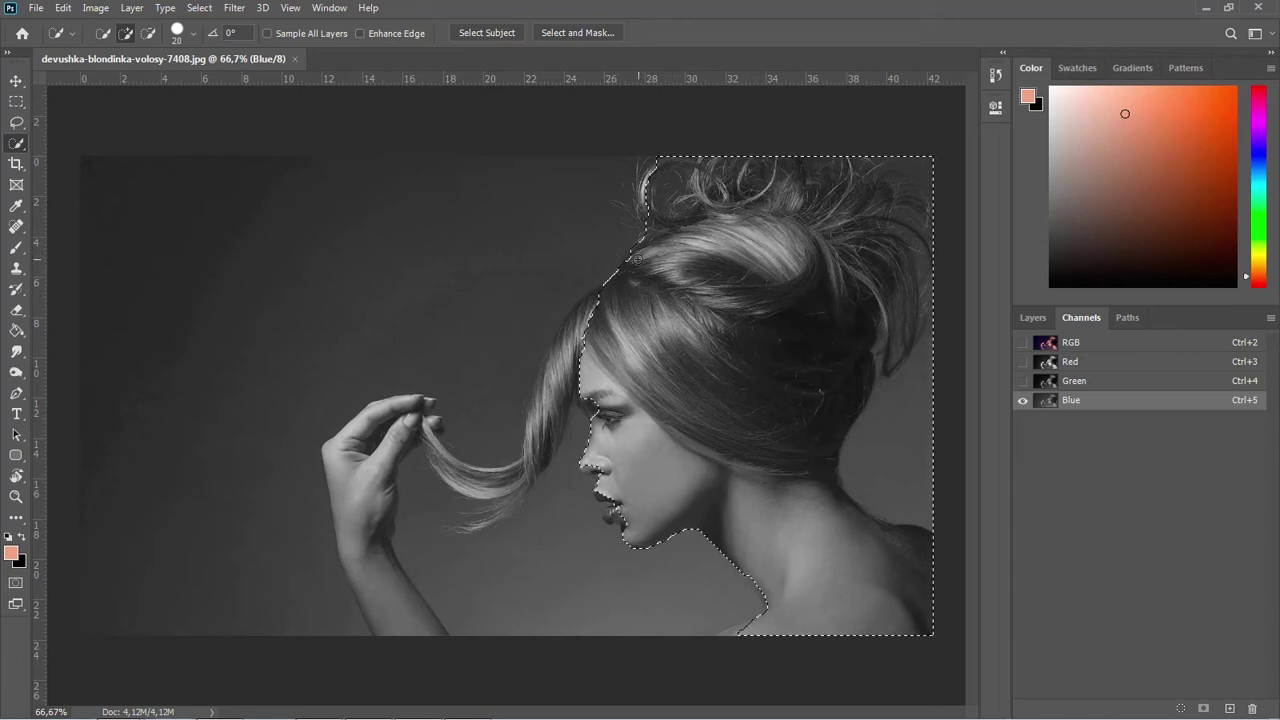
Extend the selection along the face profile to include the lips, nose and brow edge
scroll(624, 520, "up", 5)
mouse_move(634, 519)
left_mouse_down()
mouse_move(640, 547)
mouse_move(612, 512)
mouse_move(597, 522)
mouse_move(584, 506)
mouse_move(599, 511)
mouse_move(560, 448)
mouse_move(590, 420)
mouse_move(543, 371)
mouse_move(529, 377)
left_mouse_up()
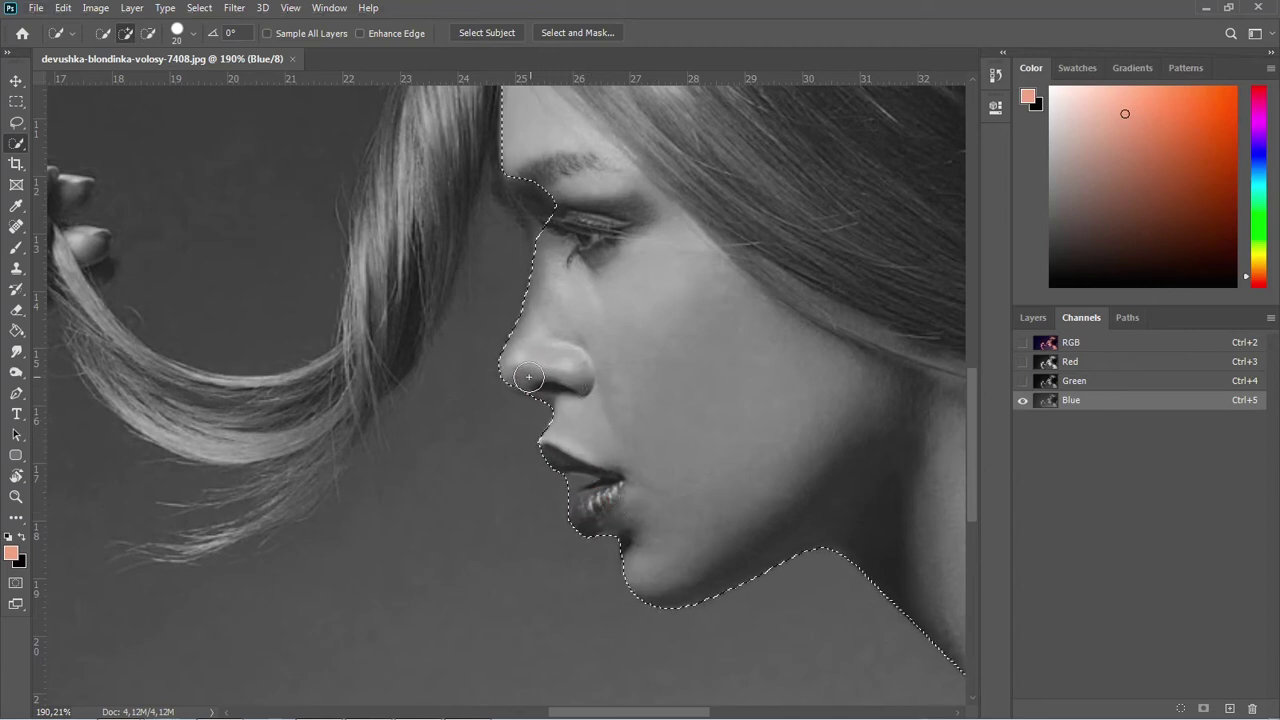
left_click(520, 372)
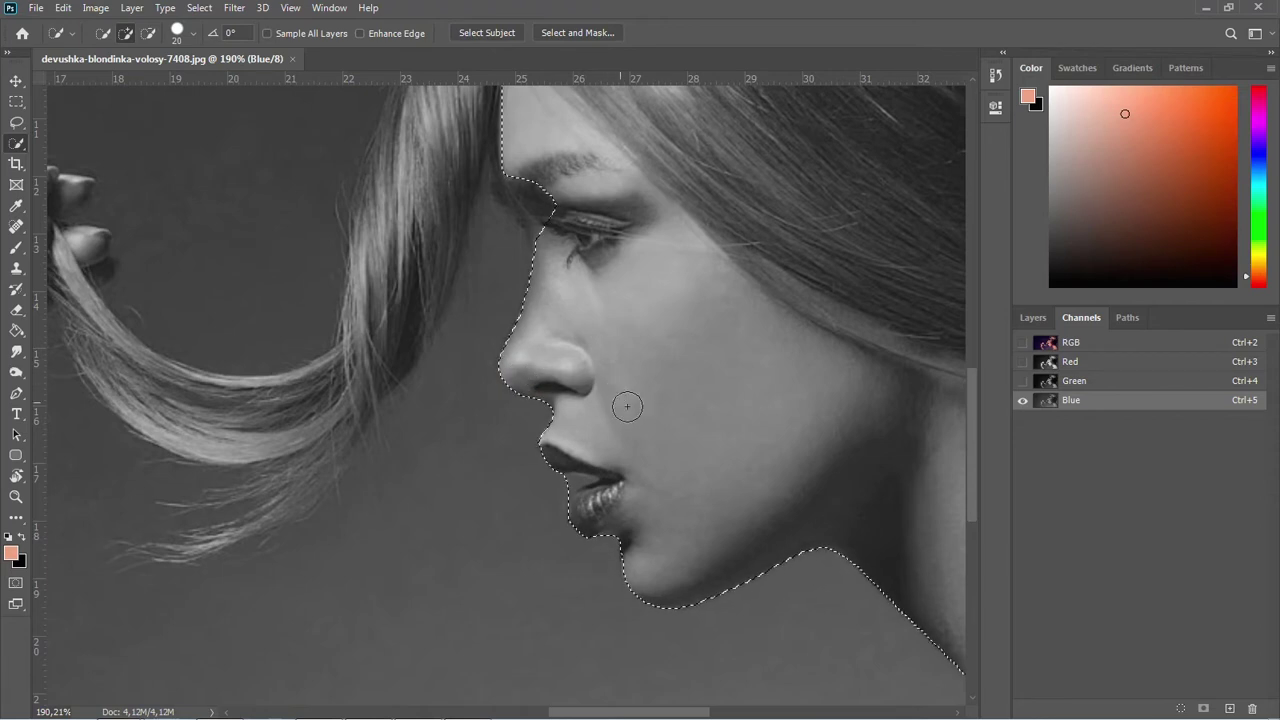
left_click_drag(543, 225, 539, 211)
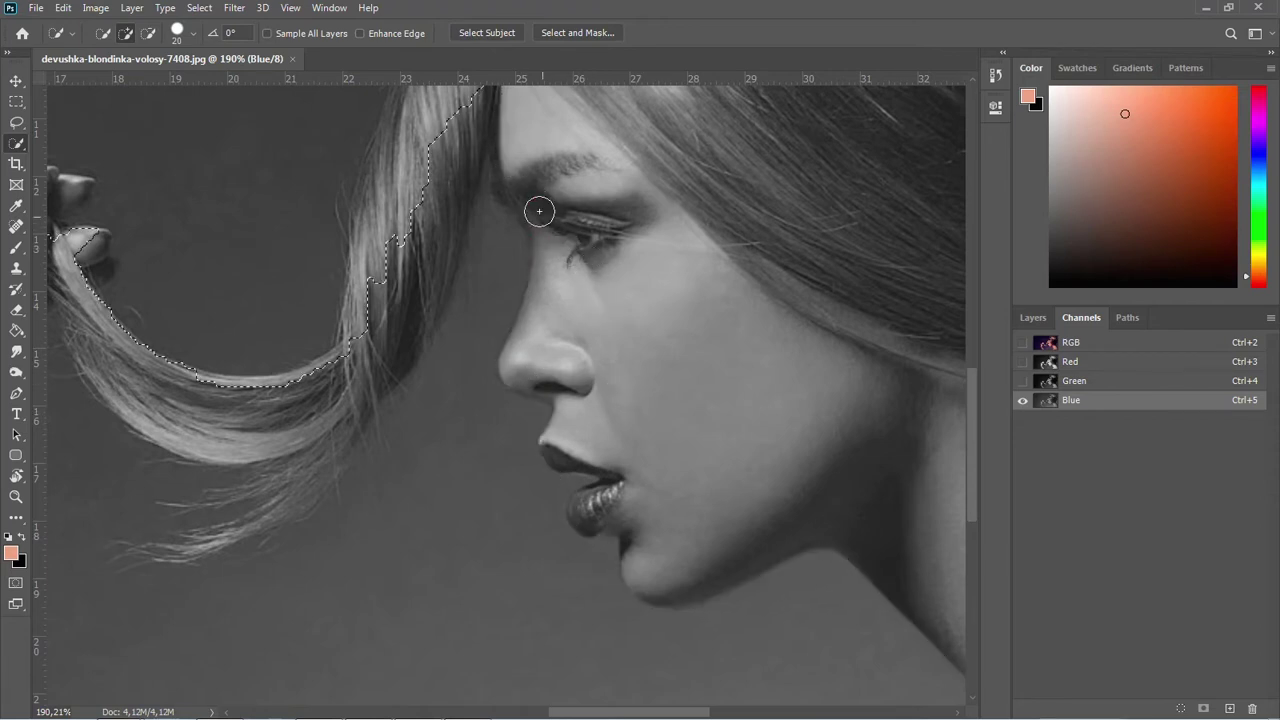
Subtract the hand, the arm, the loose hair strand and the background in front of the face from the selection
scroll(557, 280, "down", 5)
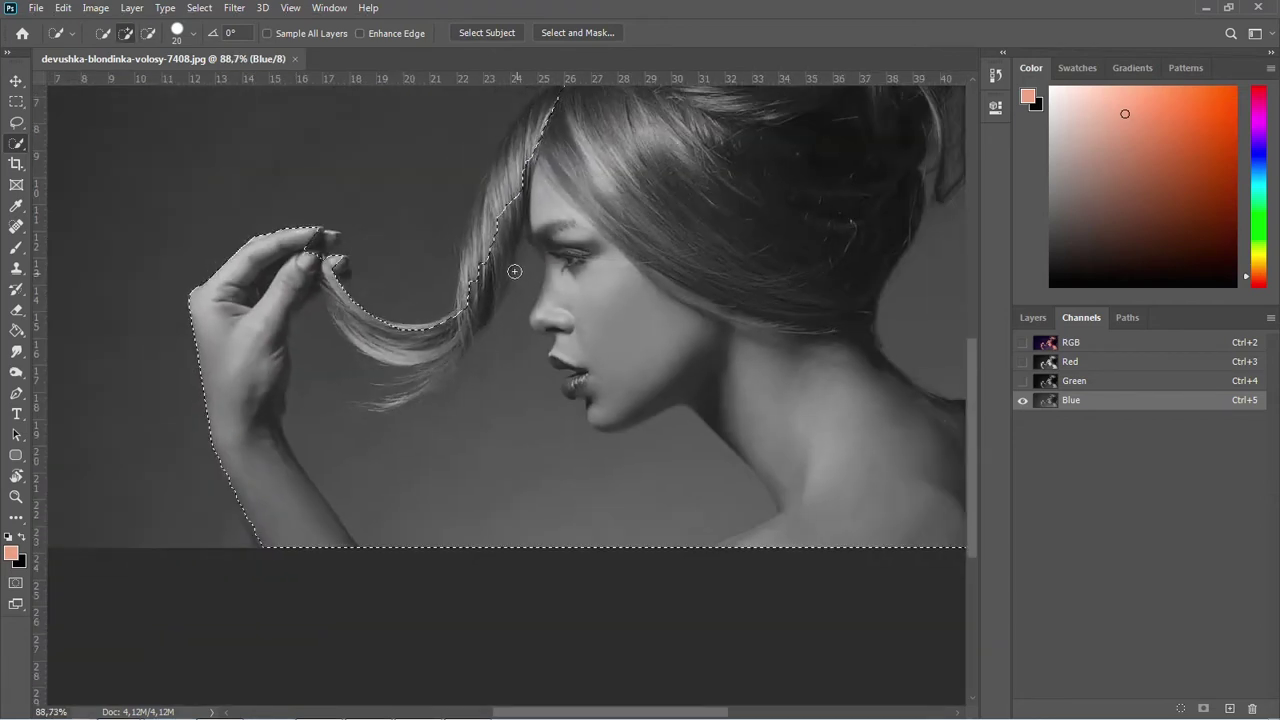
mouse_move(288, 238)
left_mouse_down()
mouse_move(284, 265)
mouse_move(259, 261)
left_mouse_up()
mouse_move(207, 407)
left_mouse_down()
mouse_move(340, 300)
mouse_move(390, 355)
mouse_move(340, 470)
mouse_move(439, 487)
left_mouse_up()
left_click_drag(481, 333, 495, 241)
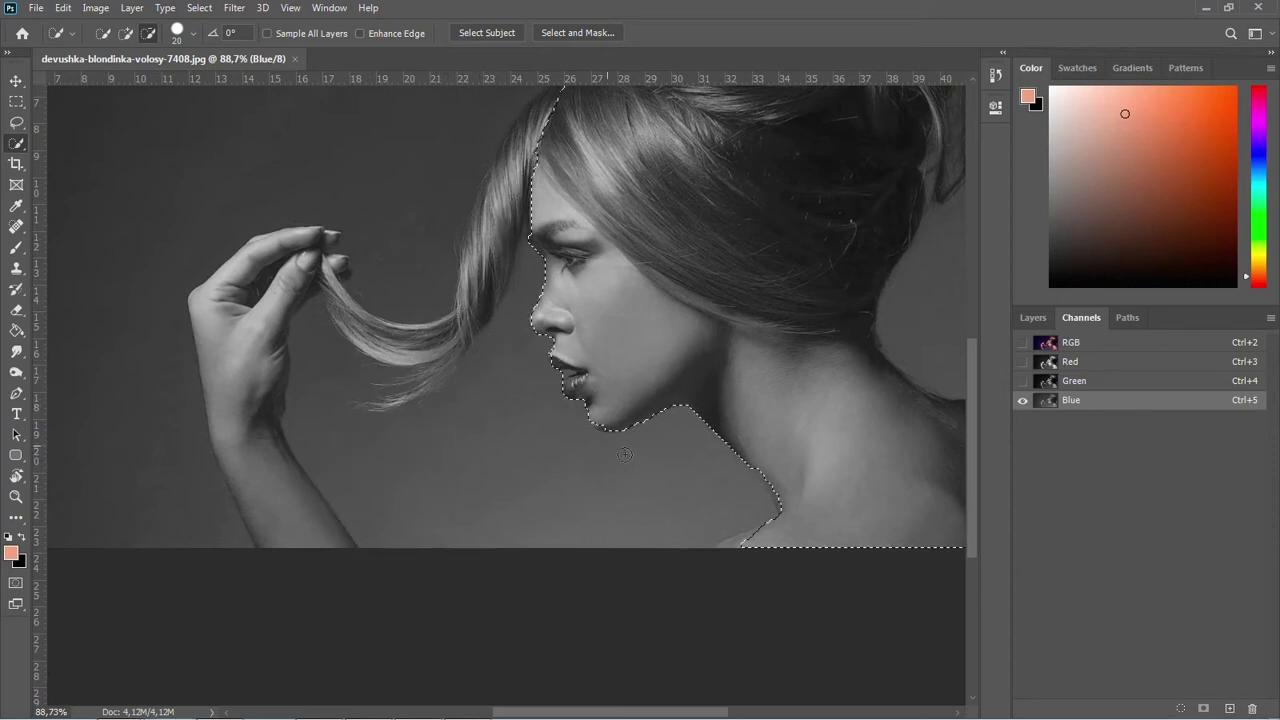
Reduce the selection brush to size 7 and trim the gap between the lips out of the selection
scroll(621, 430, "up", 5)
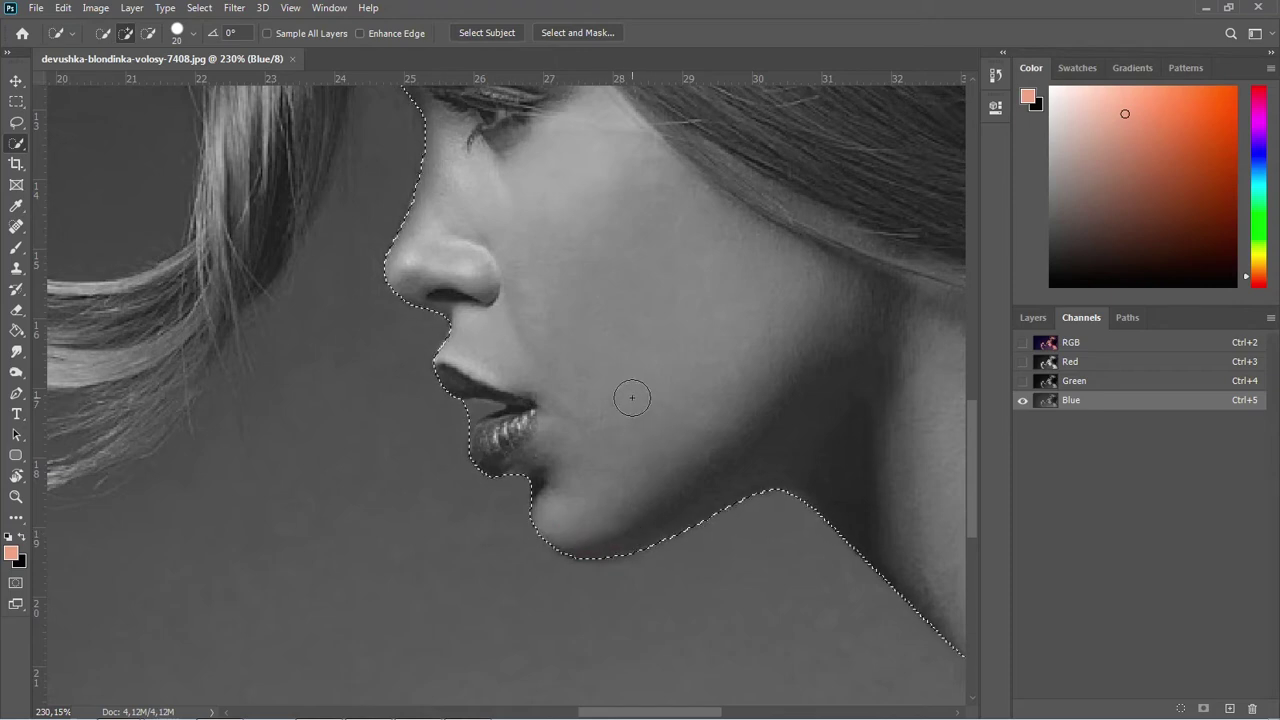
key("bracketleft")
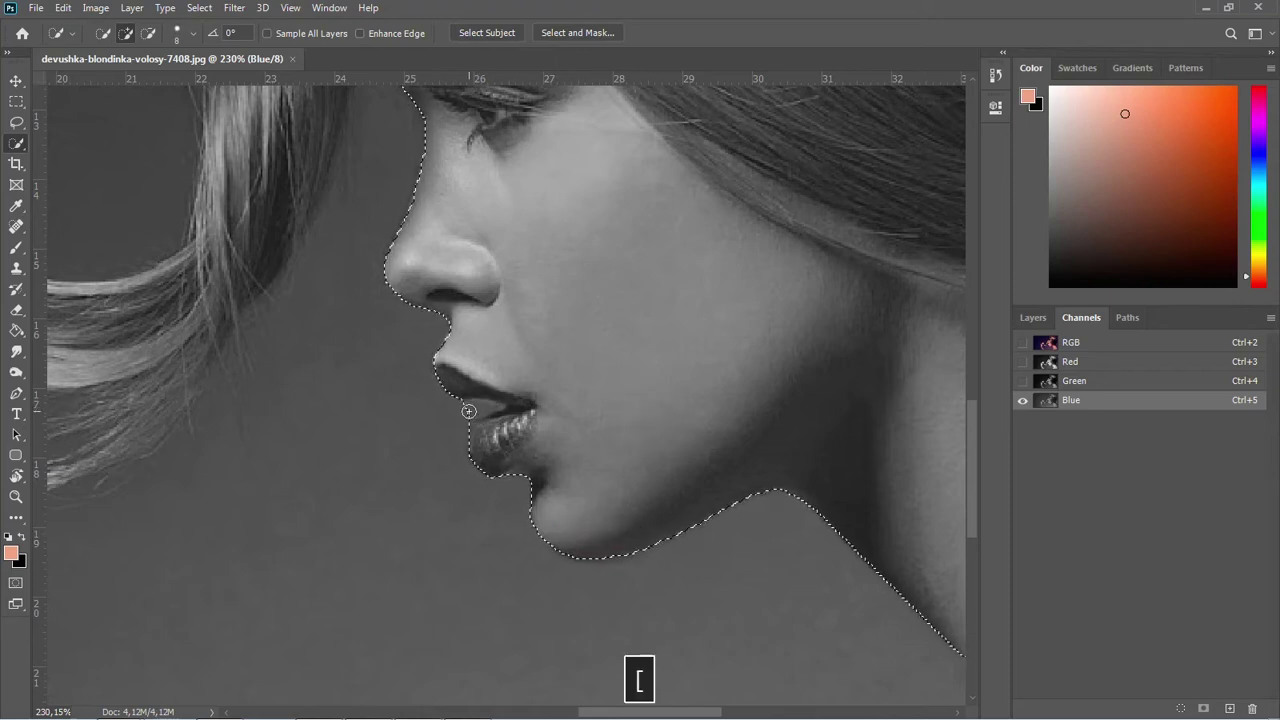
key("alt")
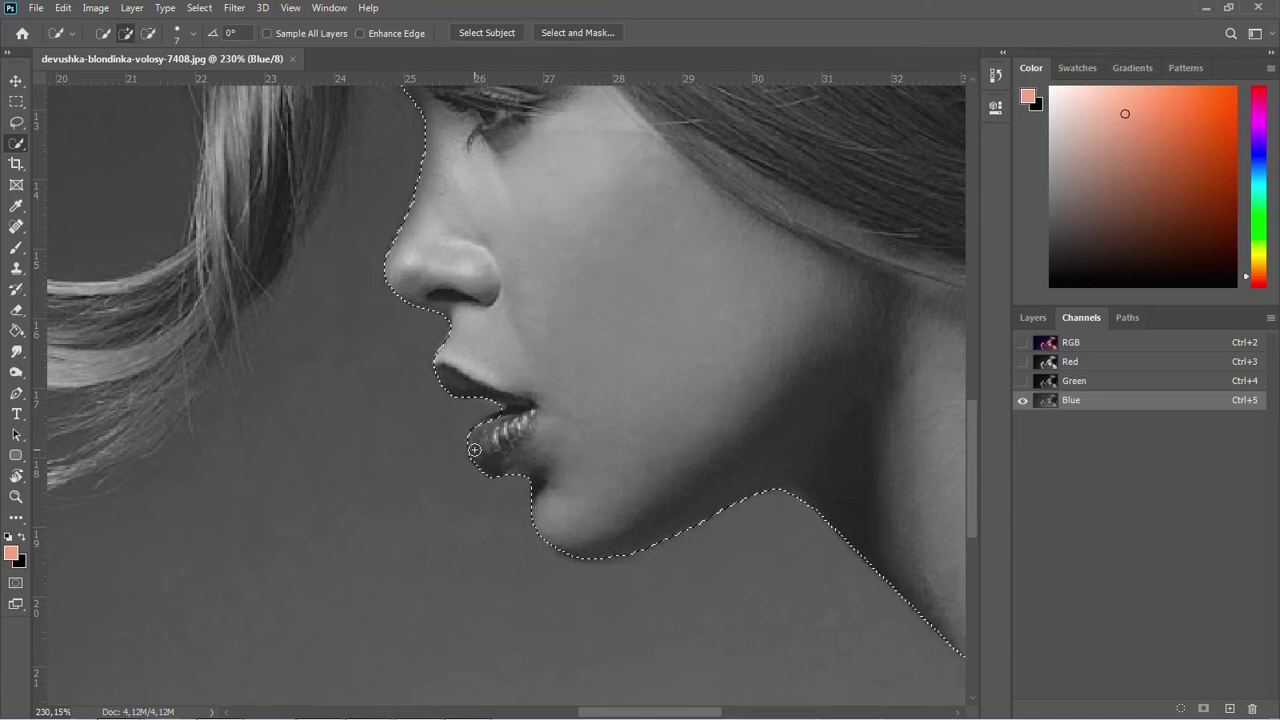
scroll(737, 329, "down", 3, "alt")
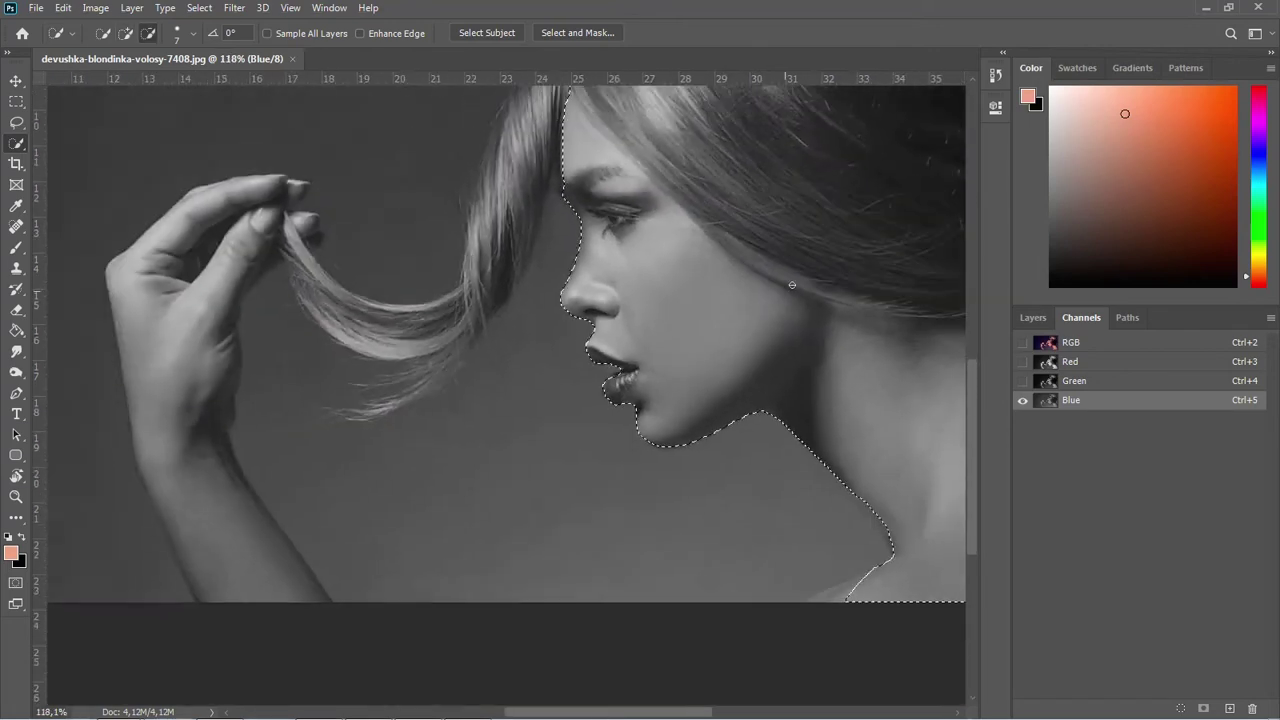
scroll(830, 290, "up", 2)
scroll(857, 308, "up", 1)
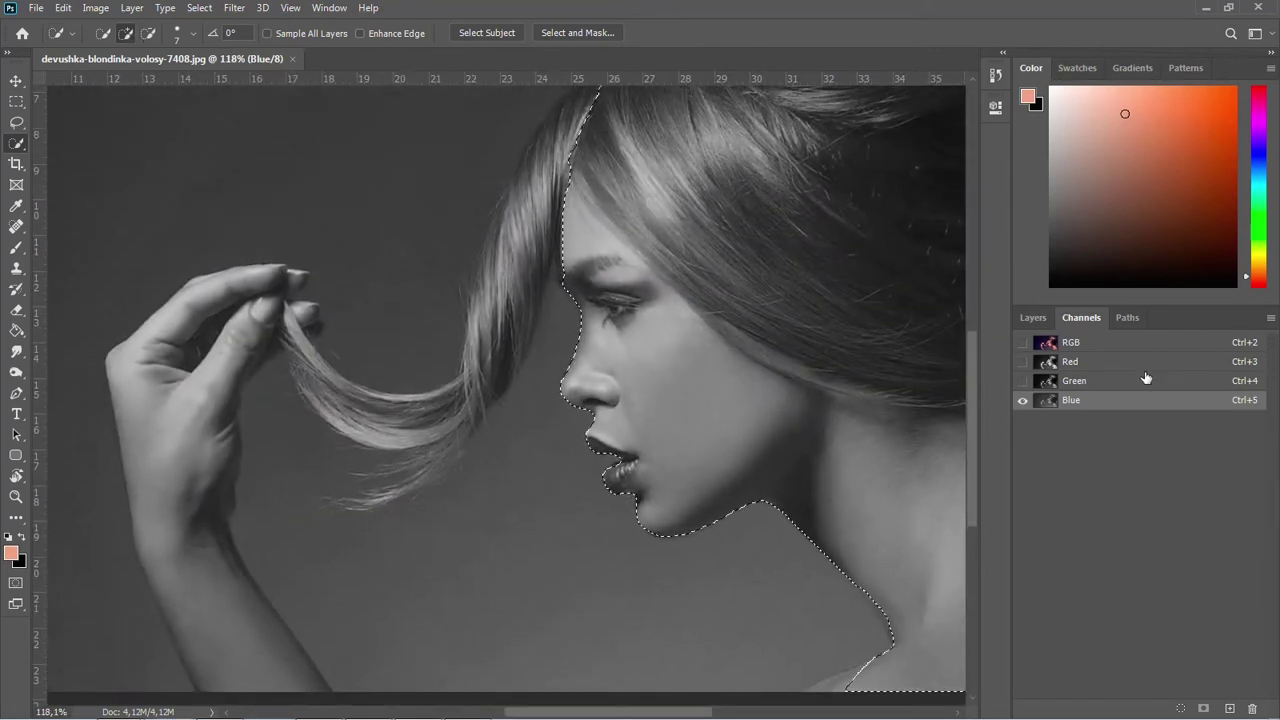
Restore the RGB composite and refine the selection in Select and Mask with Feather 1.5 px, Contrast 21% and Shift Edge -29%
left_click(1072, 342)
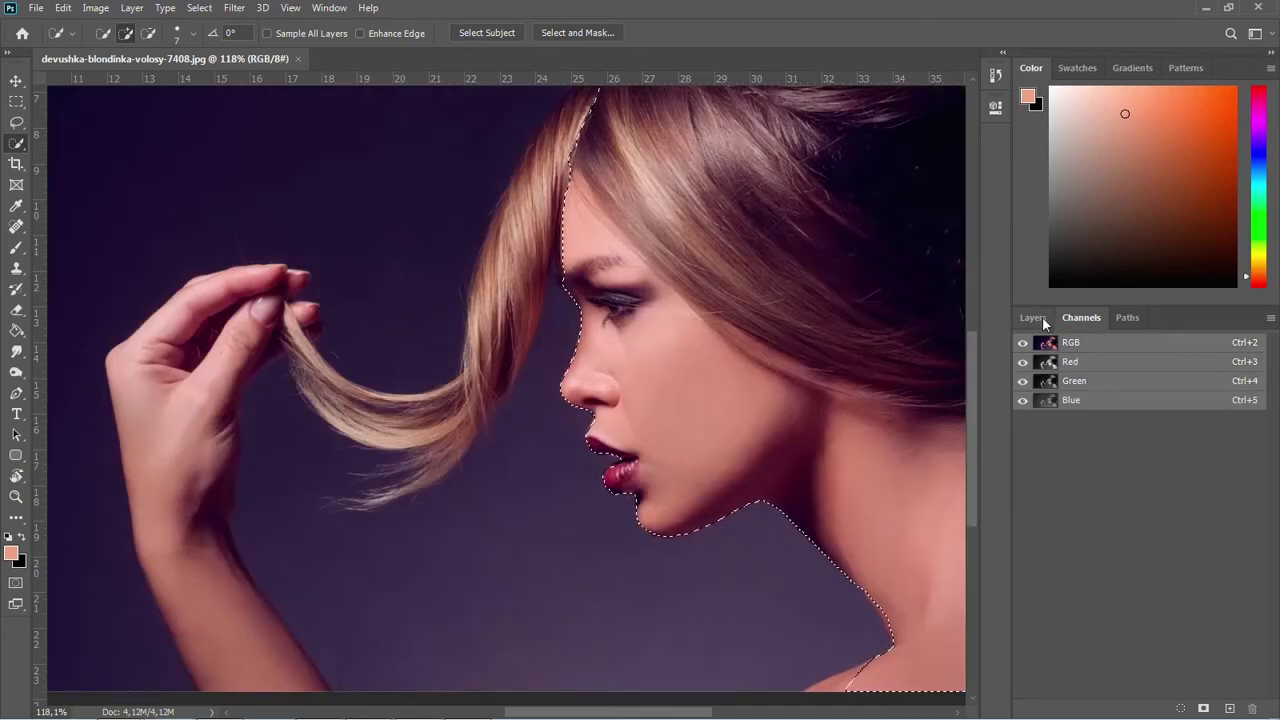
left_click(1040, 317)
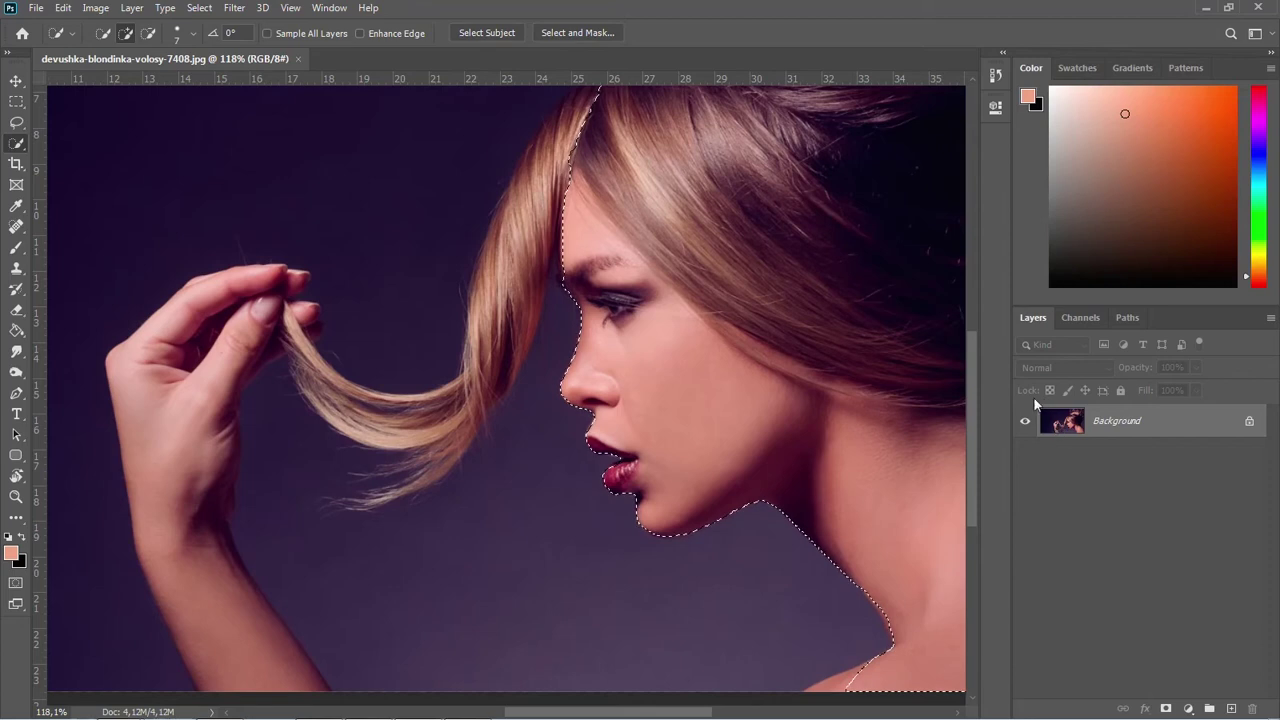
left_click(579, 33)
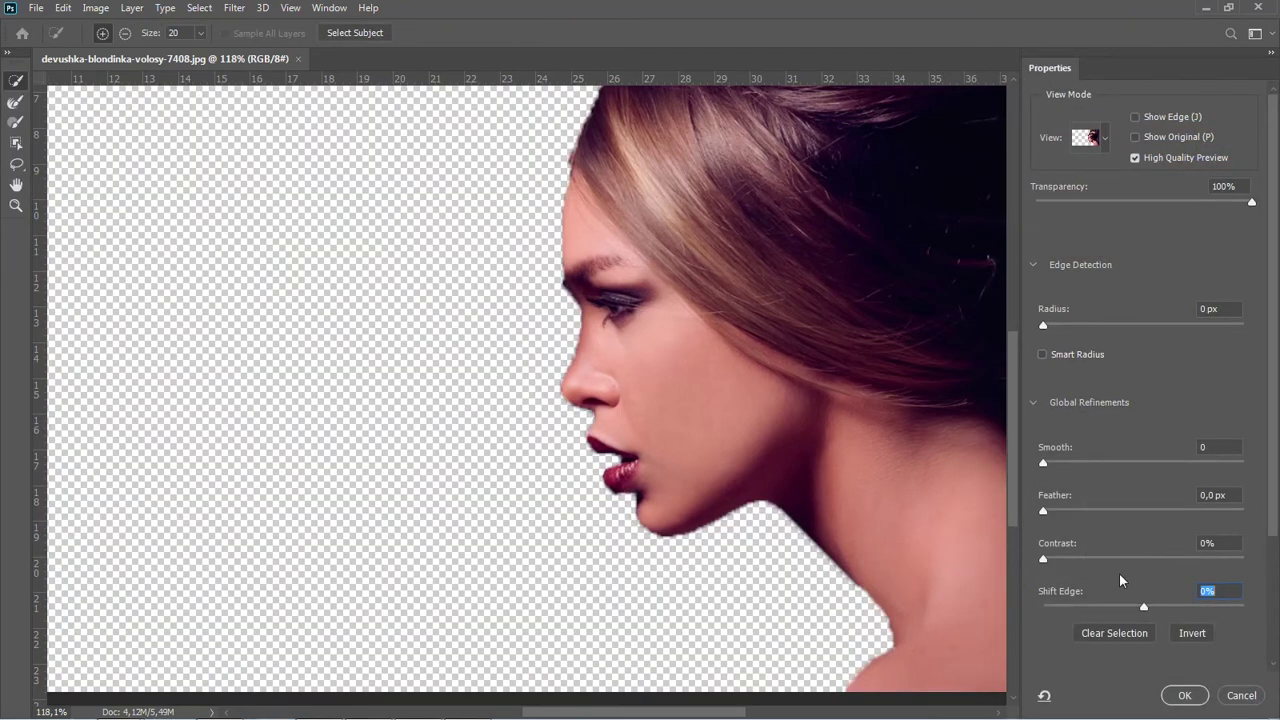
mouse_move(1128, 606)
left_mouse_down()
mouse_move(1147, 605)
mouse_move(1114, 607)
left_mouse_up()
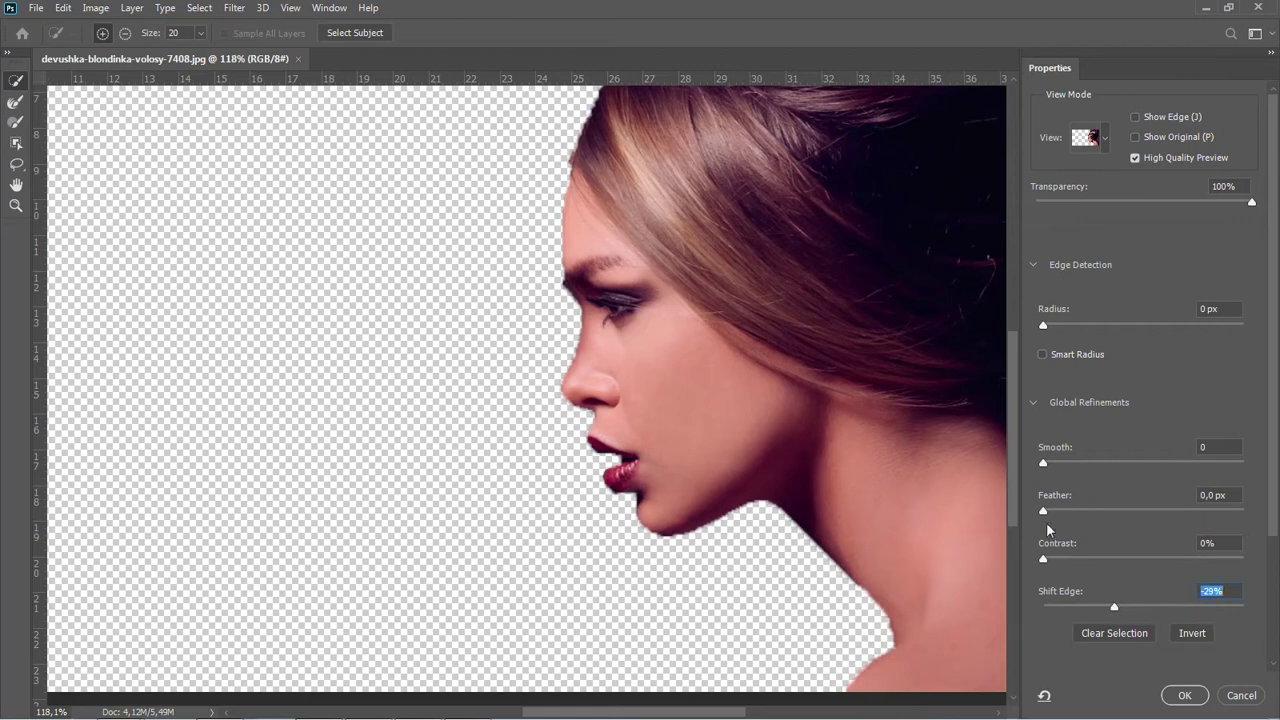
left_click_drag(1044, 514, 1060, 514)
left_click_drag(1044, 561, 1089, 563)
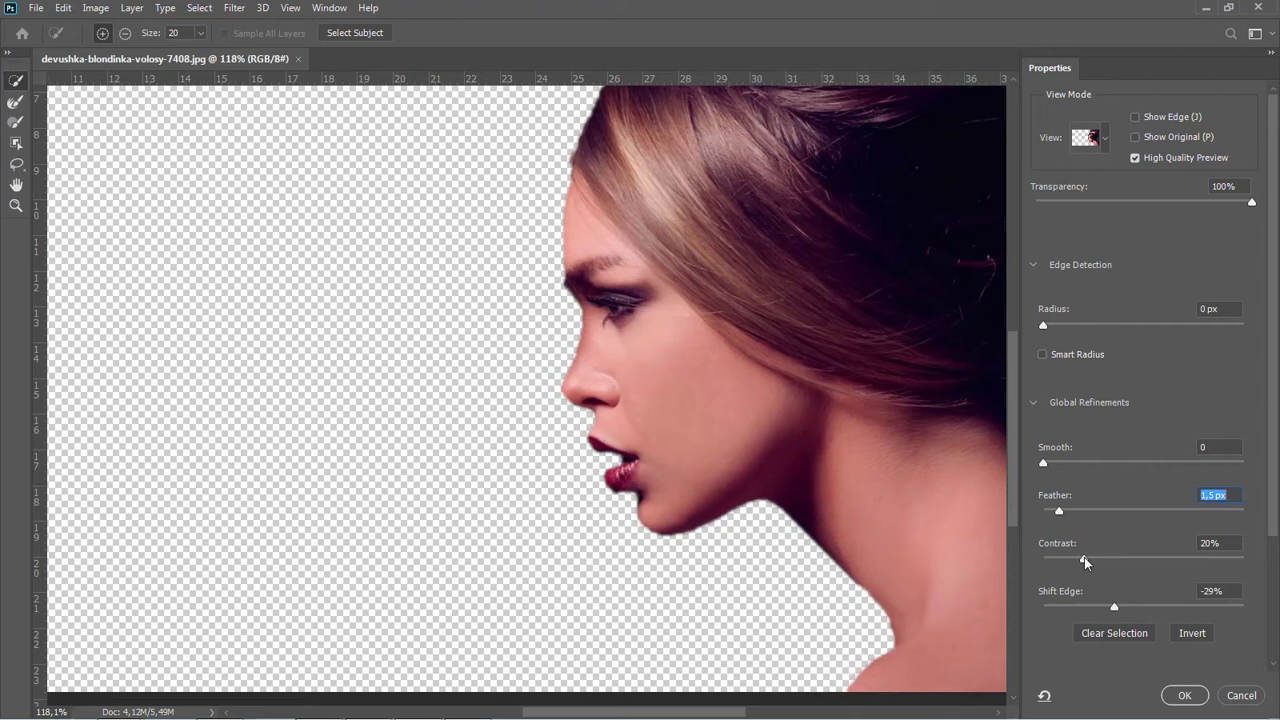
left_click_drag(1087, 562, 1087, 562)
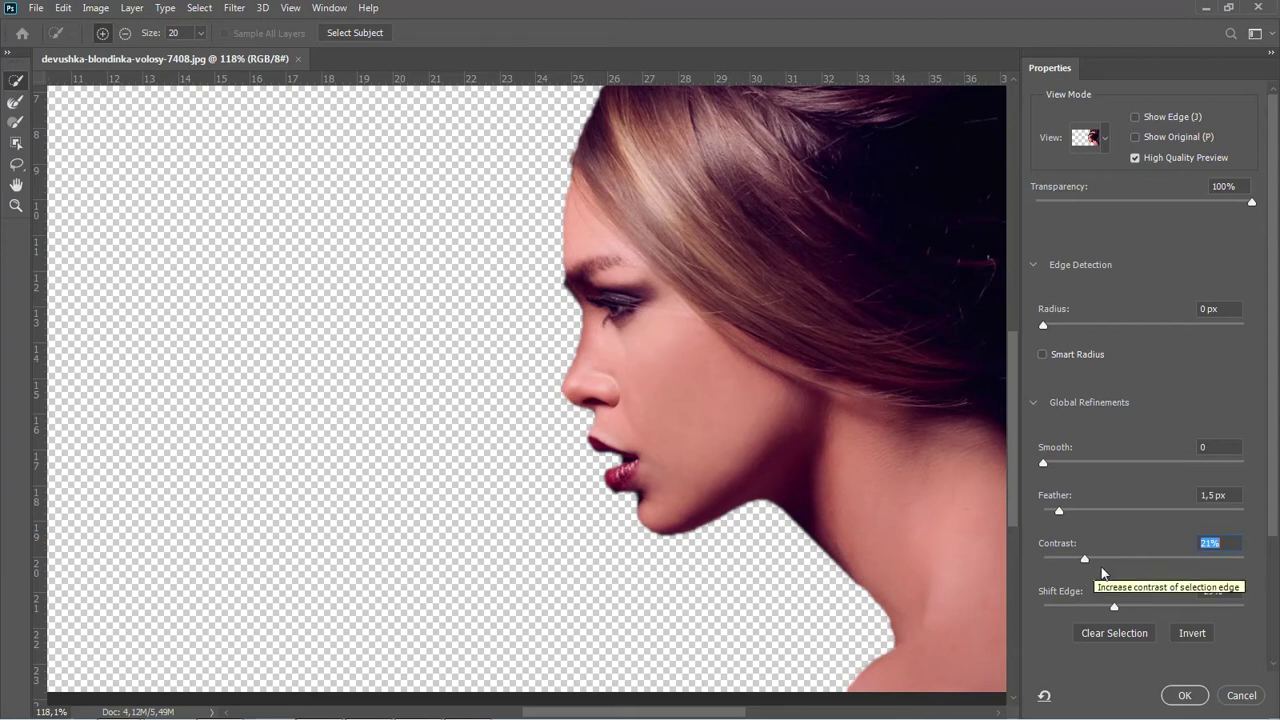
left_click(1185, 696)
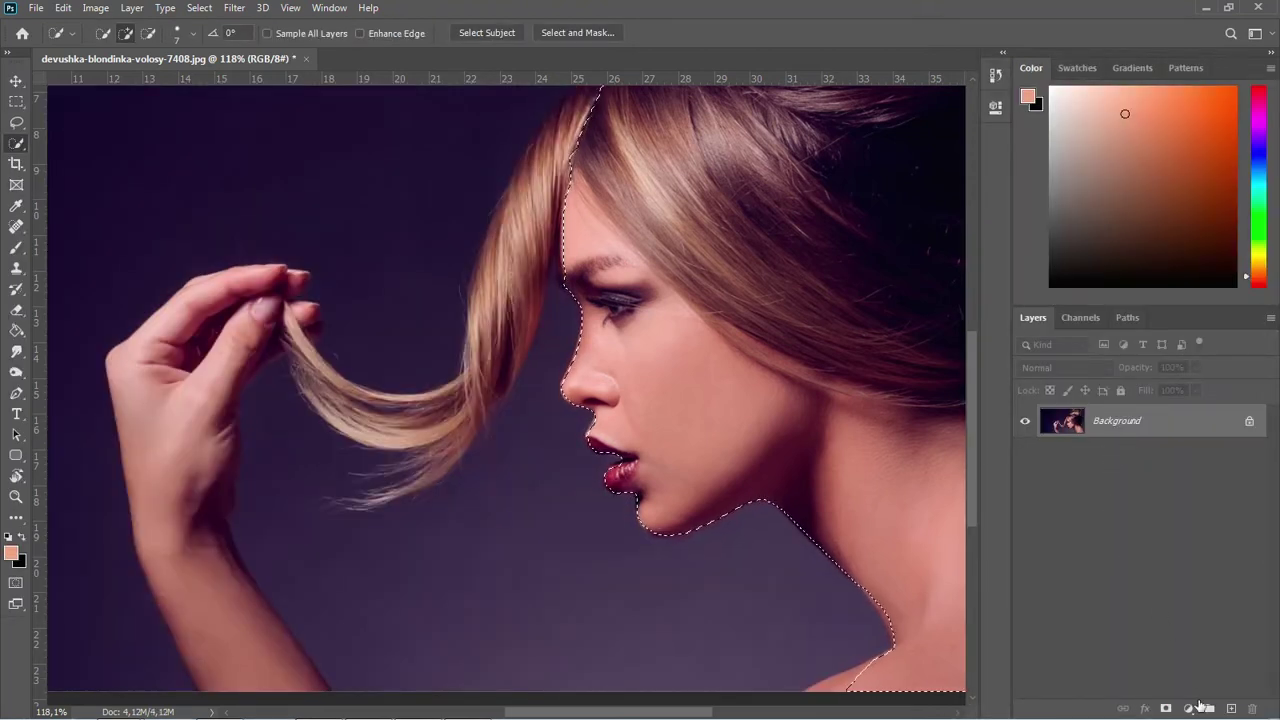
Add a layer mask from the selection to the photo layer and target the layer's image instead of its mask
left_click(1166, 708)
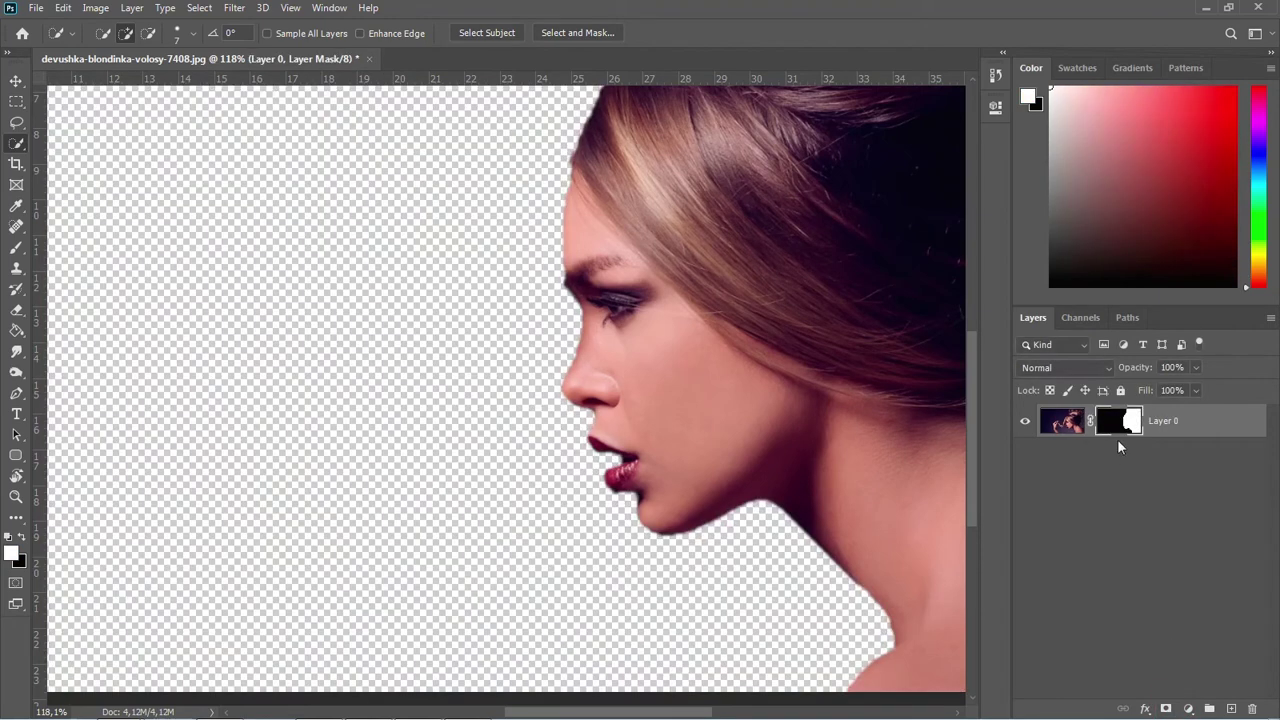
left_click(1068, 424)
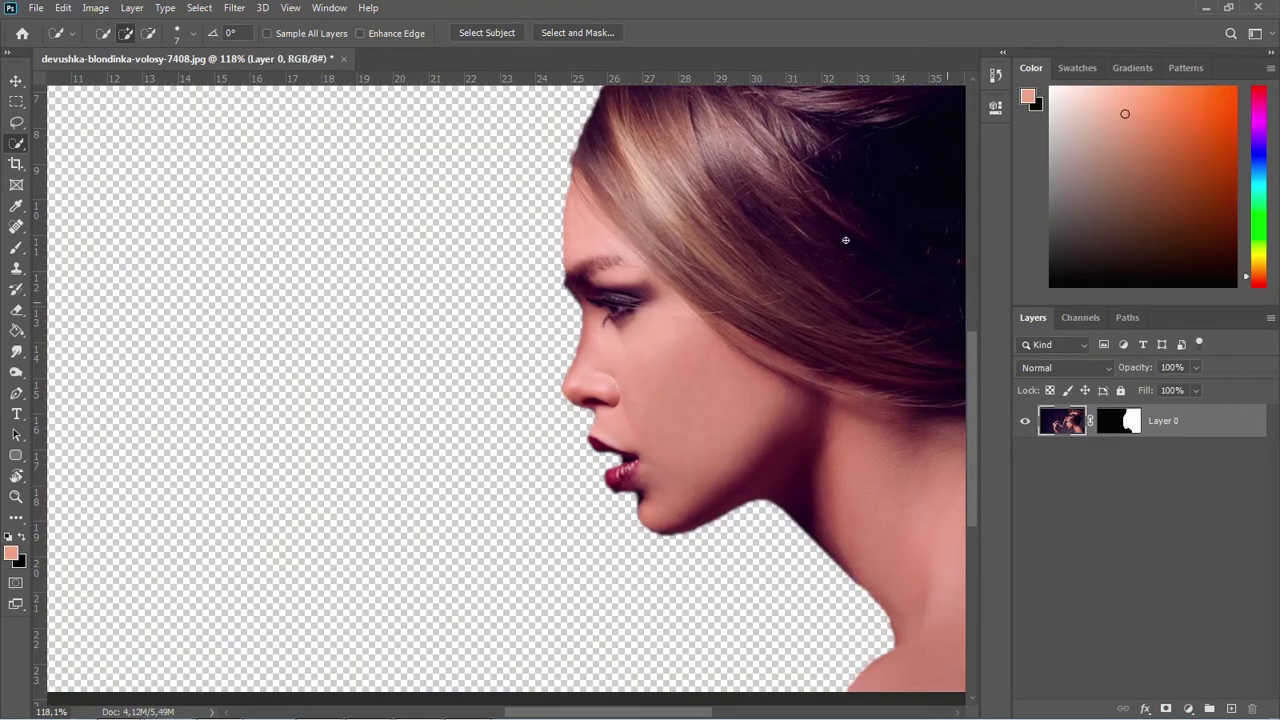
Create a new 3000 x 2600 pixel RGB document at 72 ppi with a white background
left_click(36, 8)
left_click(50, 24)
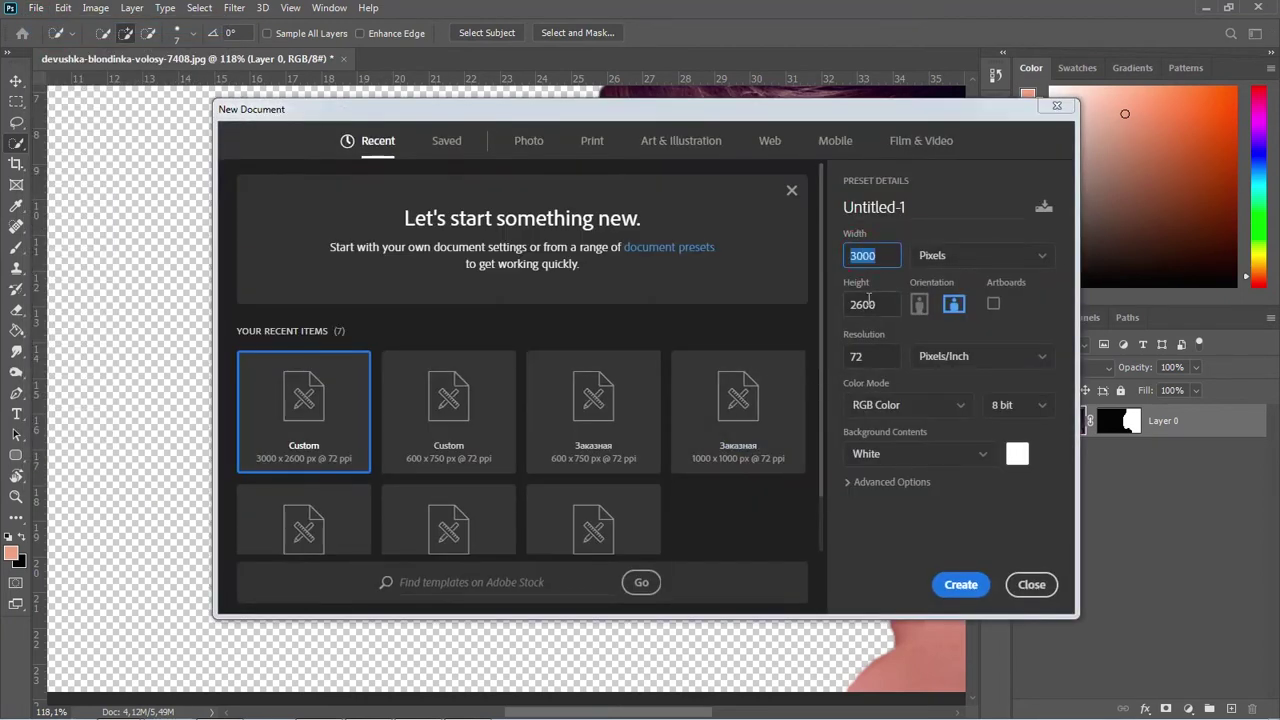
left_click(869, 305)
left_click(869, 356)
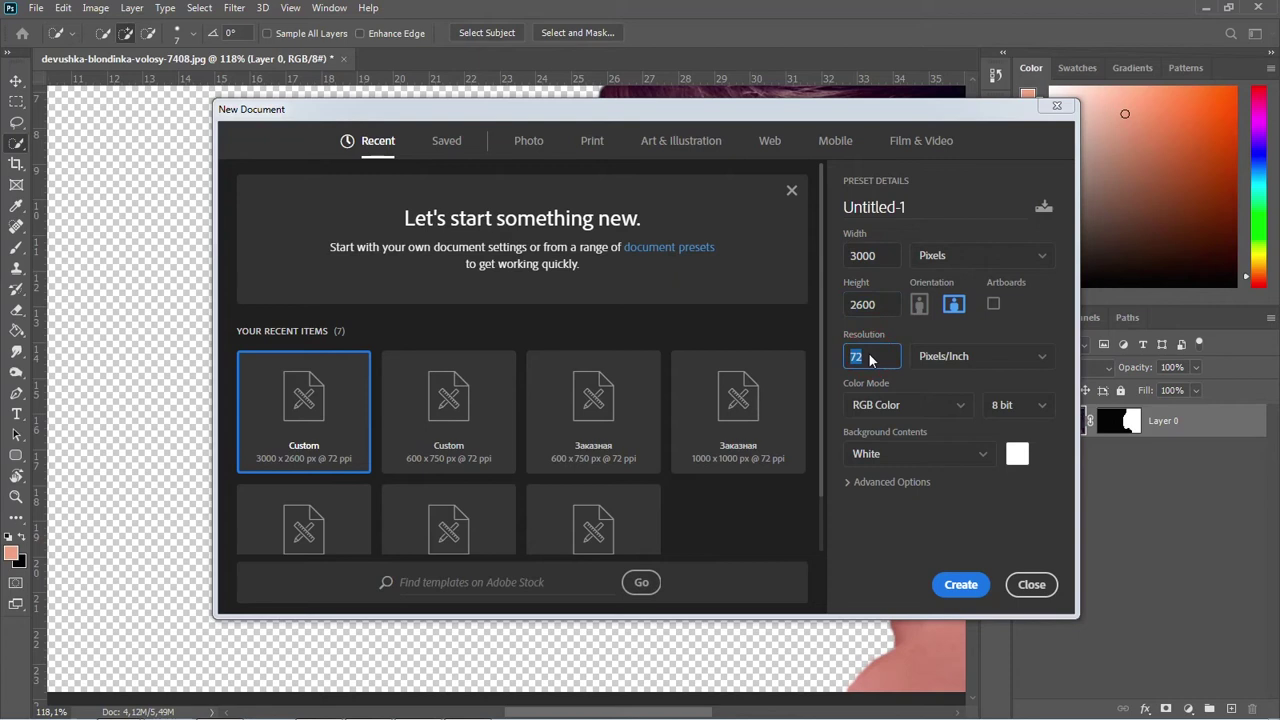
left_click(960, 586)
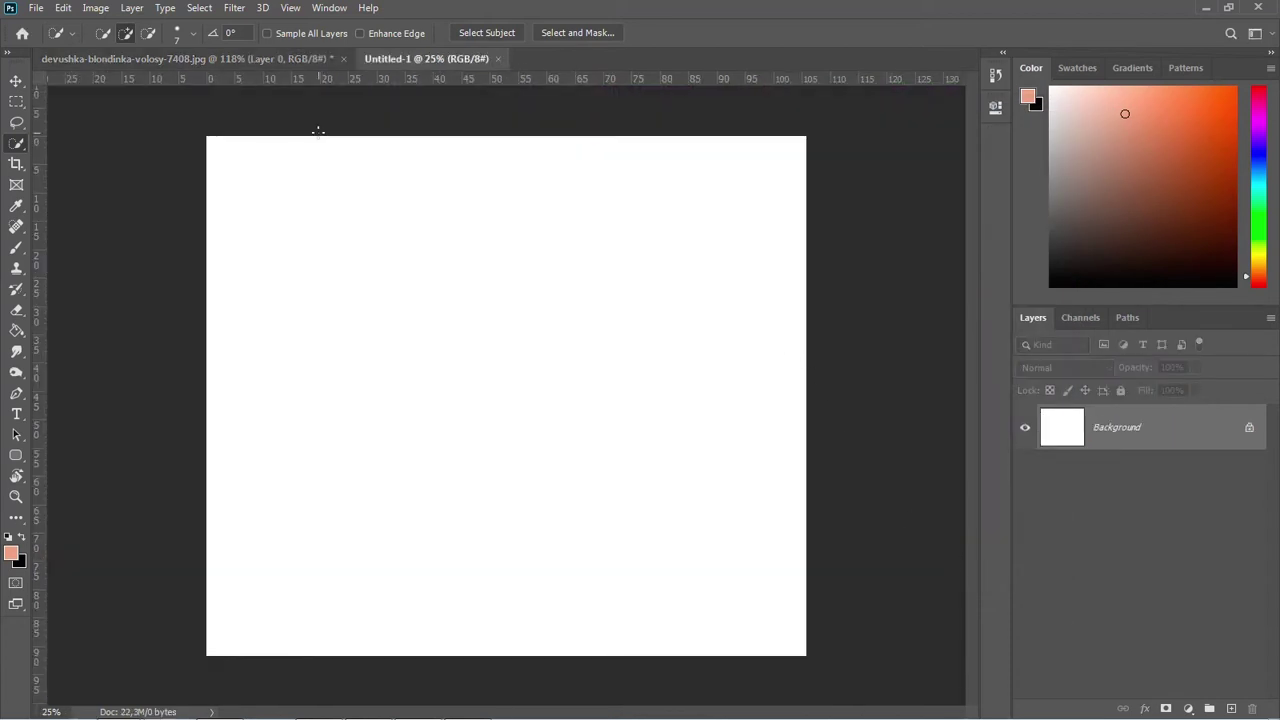
Move the masked portrait layer from the photo document into the Untitled-1 document with the Move tool
left_click(264, 57)
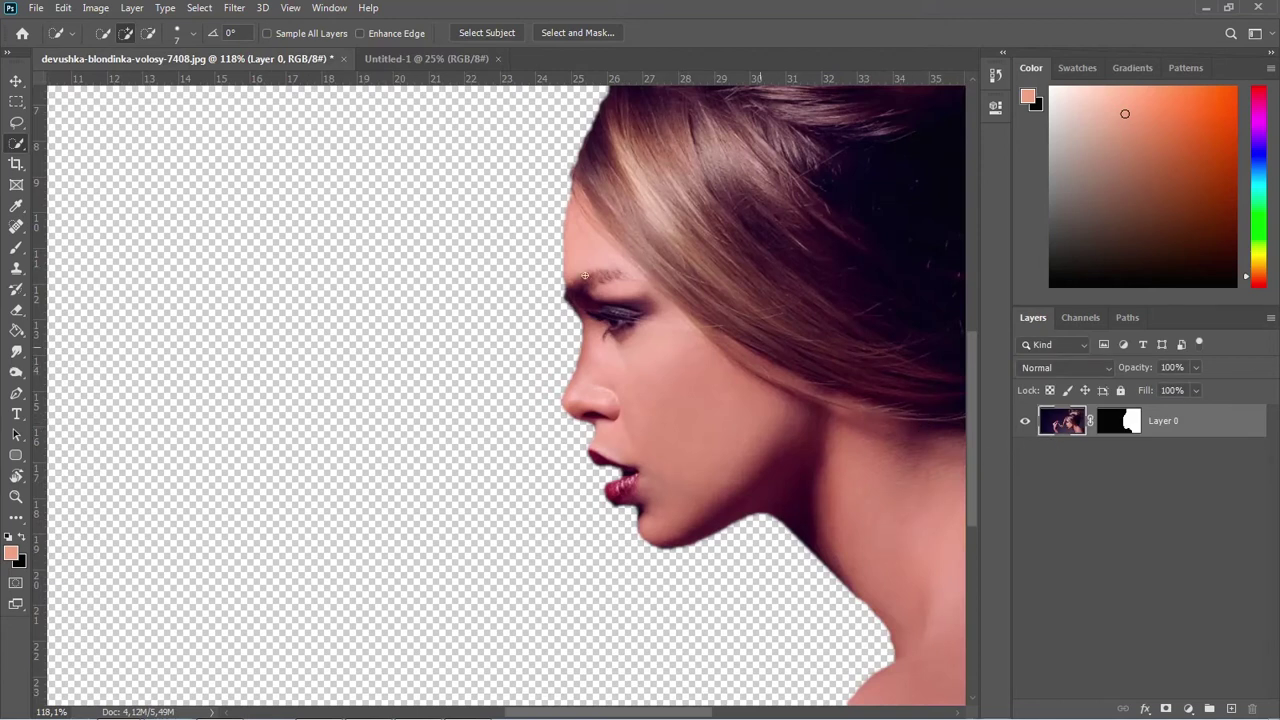
left_click(16, 83)
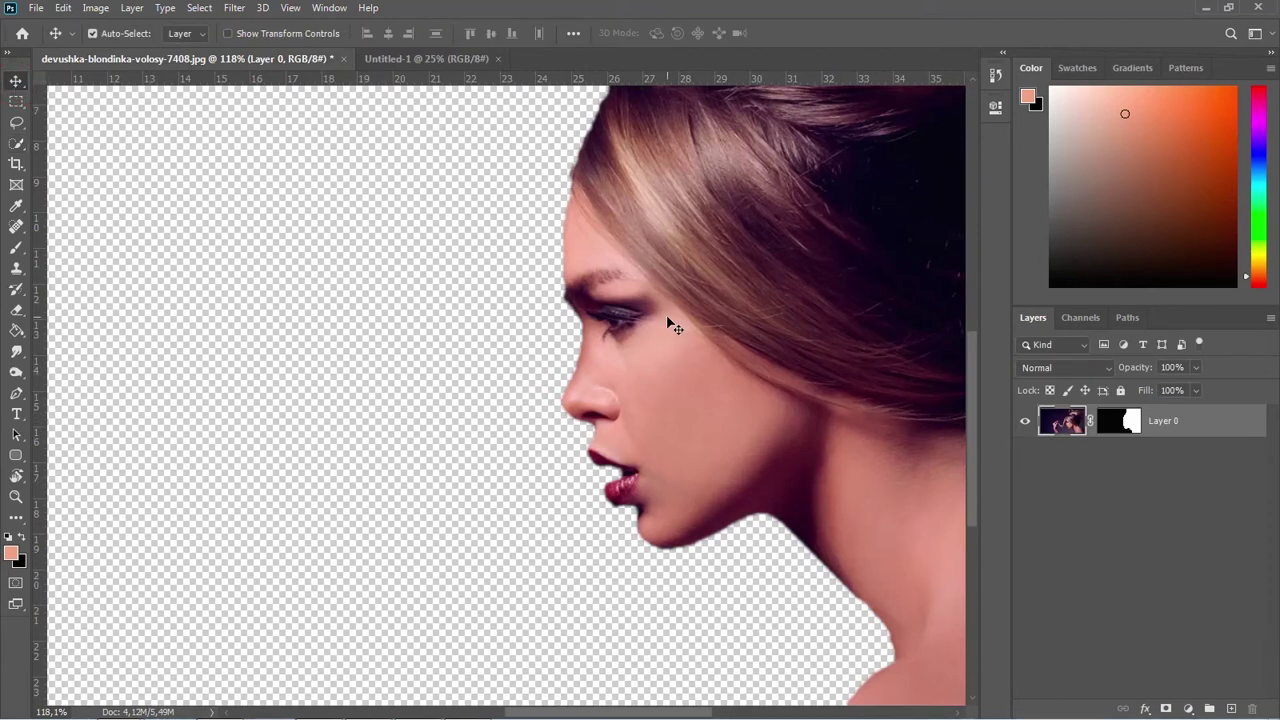
left_click_drag(660, 325, 513, 400)
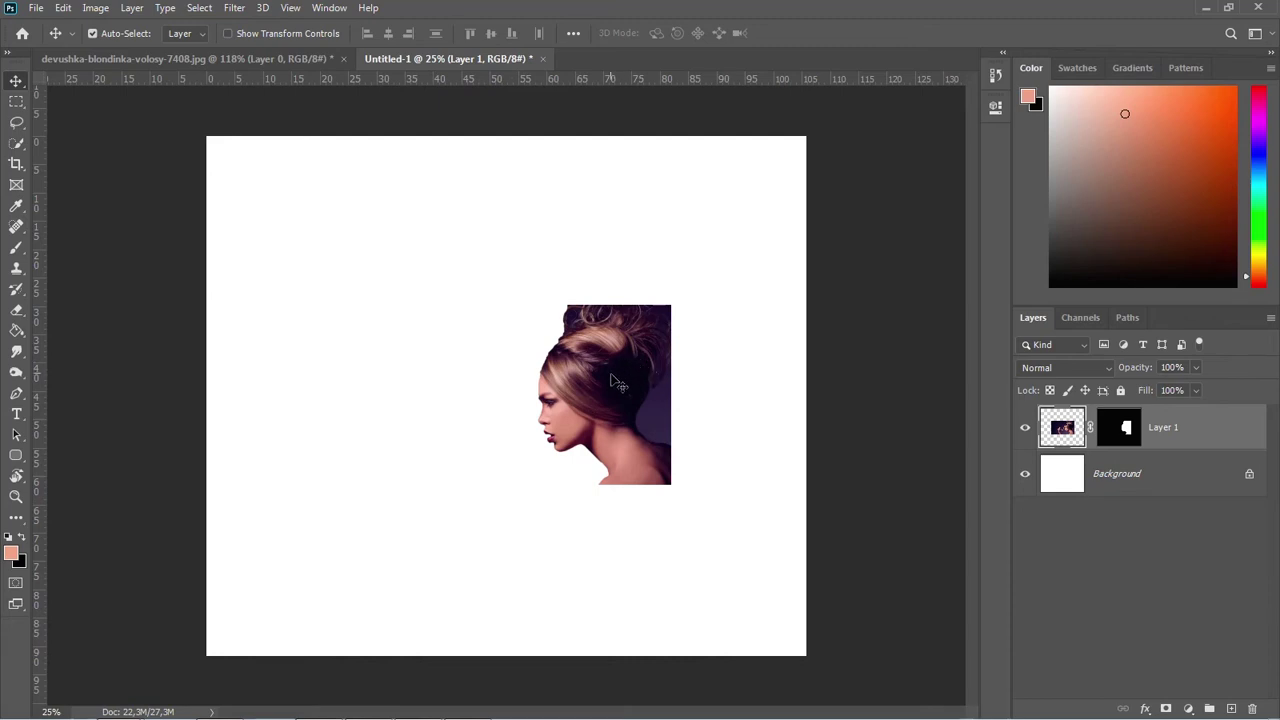
Convert the portrait layer to a smart object and move it to the centre of the canvas
right_click(1169, 420)
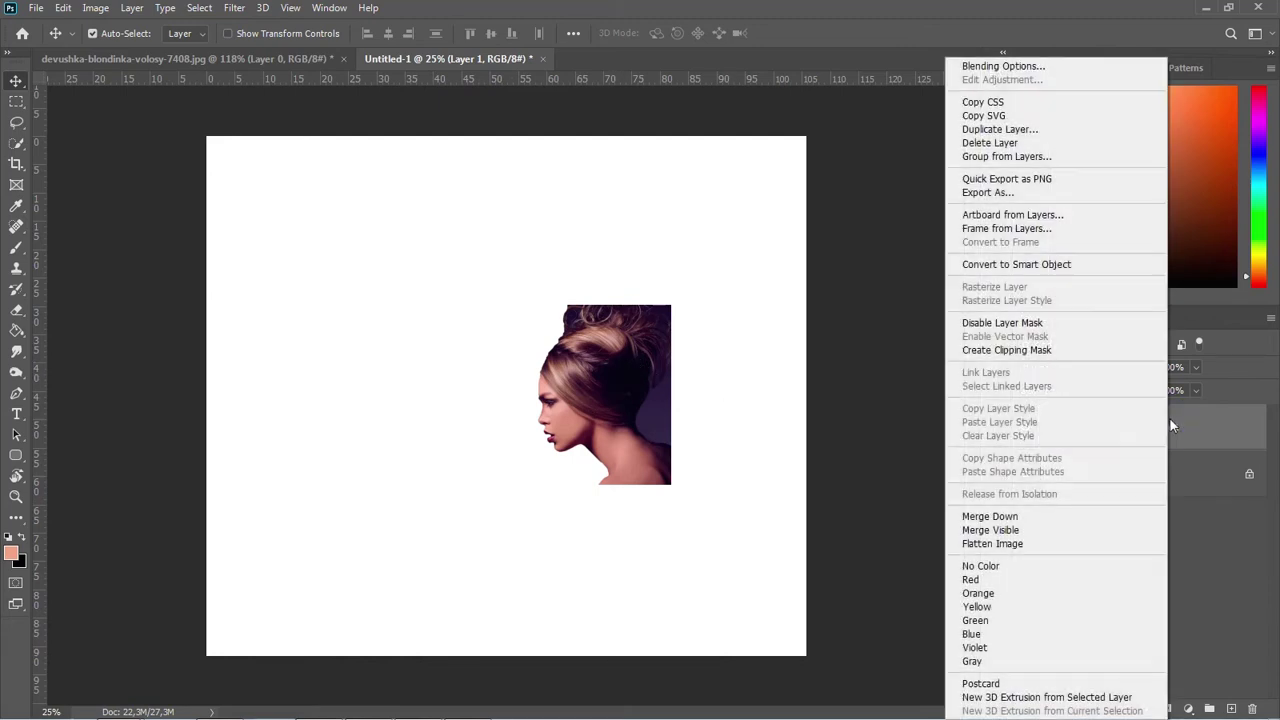
left_click(982, 265)
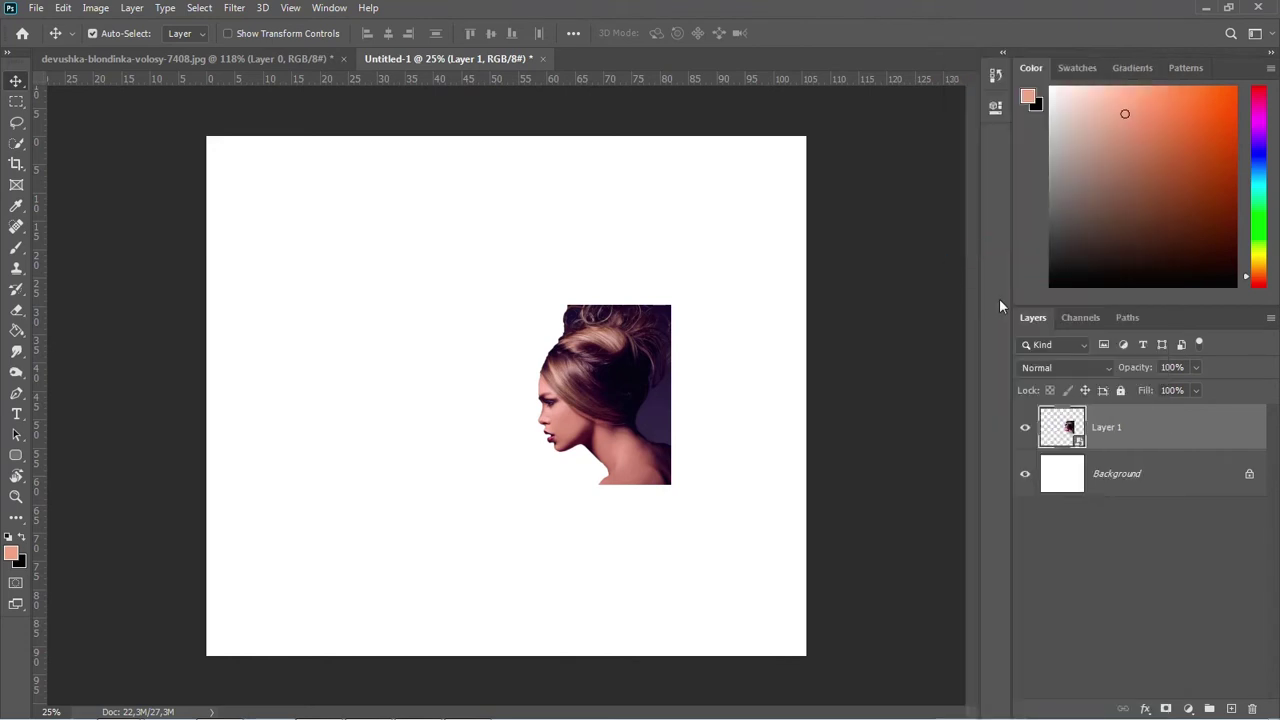
left_click_drag(599, 390, 501, 391)
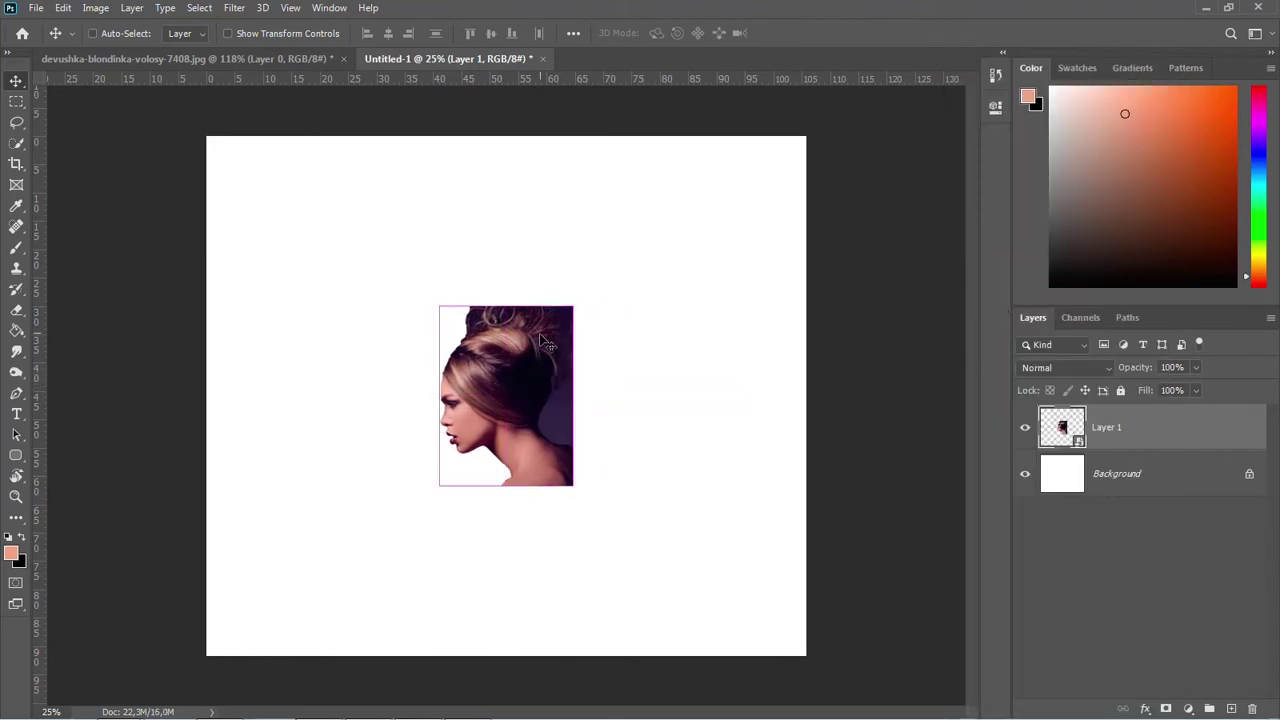
Scale the portrait up proportionally from its centre to about 175%
key("ctrl+t")
left_click_drag(567, 305, 643, 253)
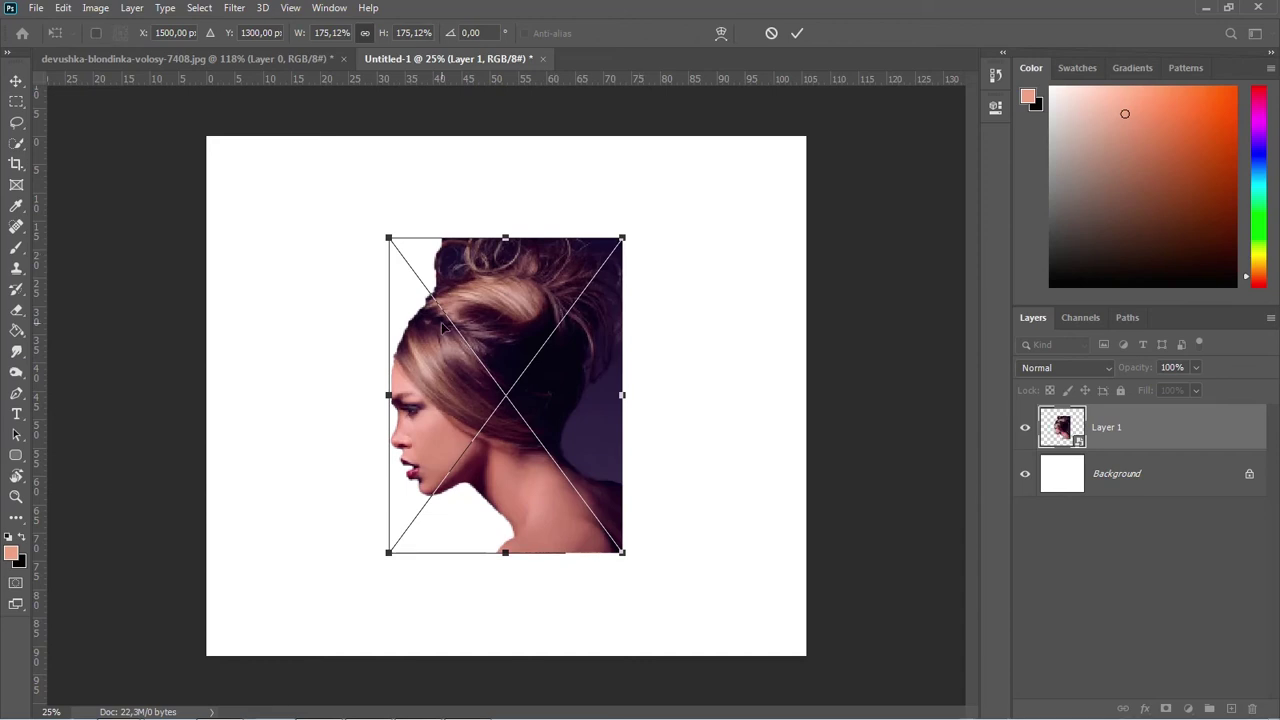
key("Return")
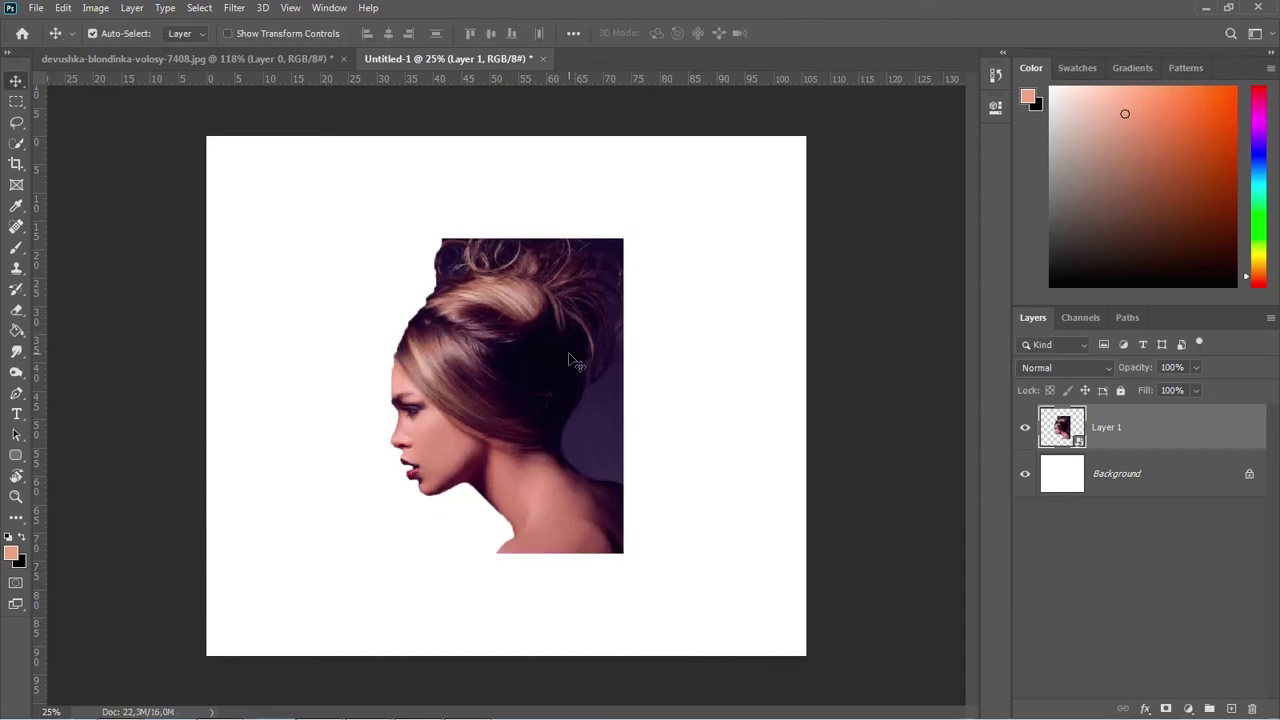
Add a Gradient fill layer directly above the Background using the black-to-white preset from the basic presets group
left_click(1151, 487)
left_click(1188, 708)
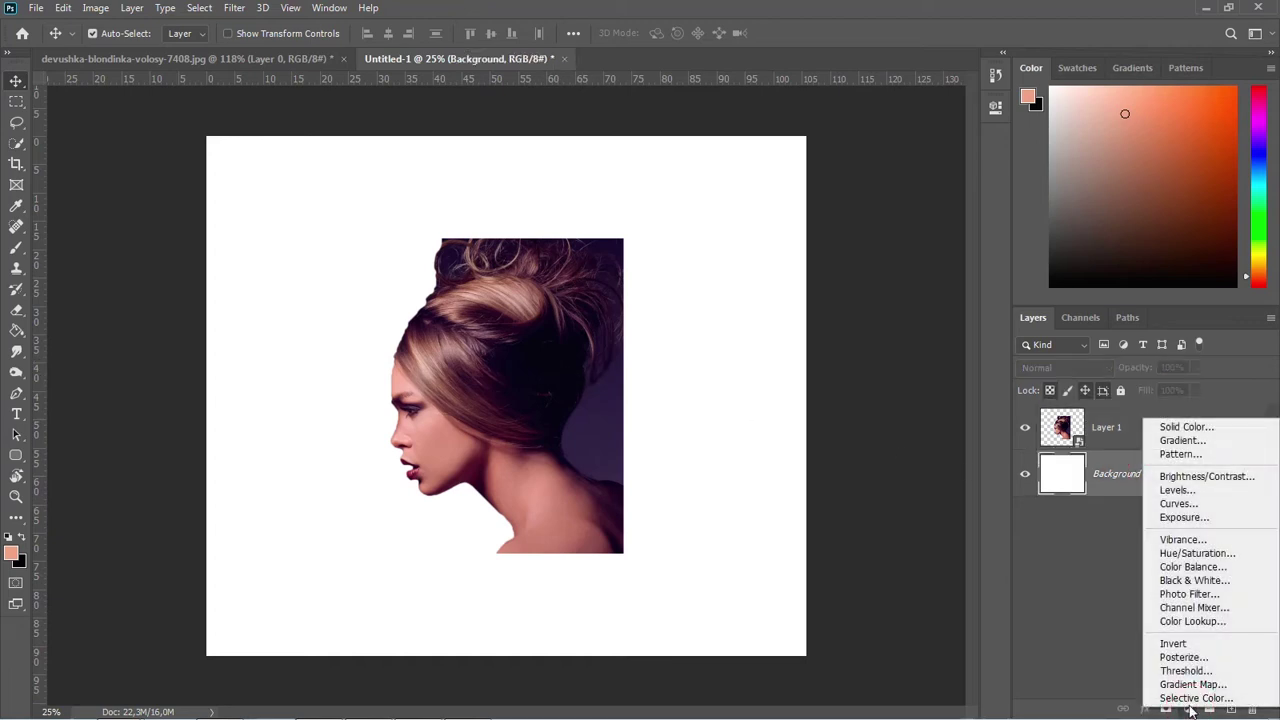
left_click(1180, 441)
left_click(788, 256)
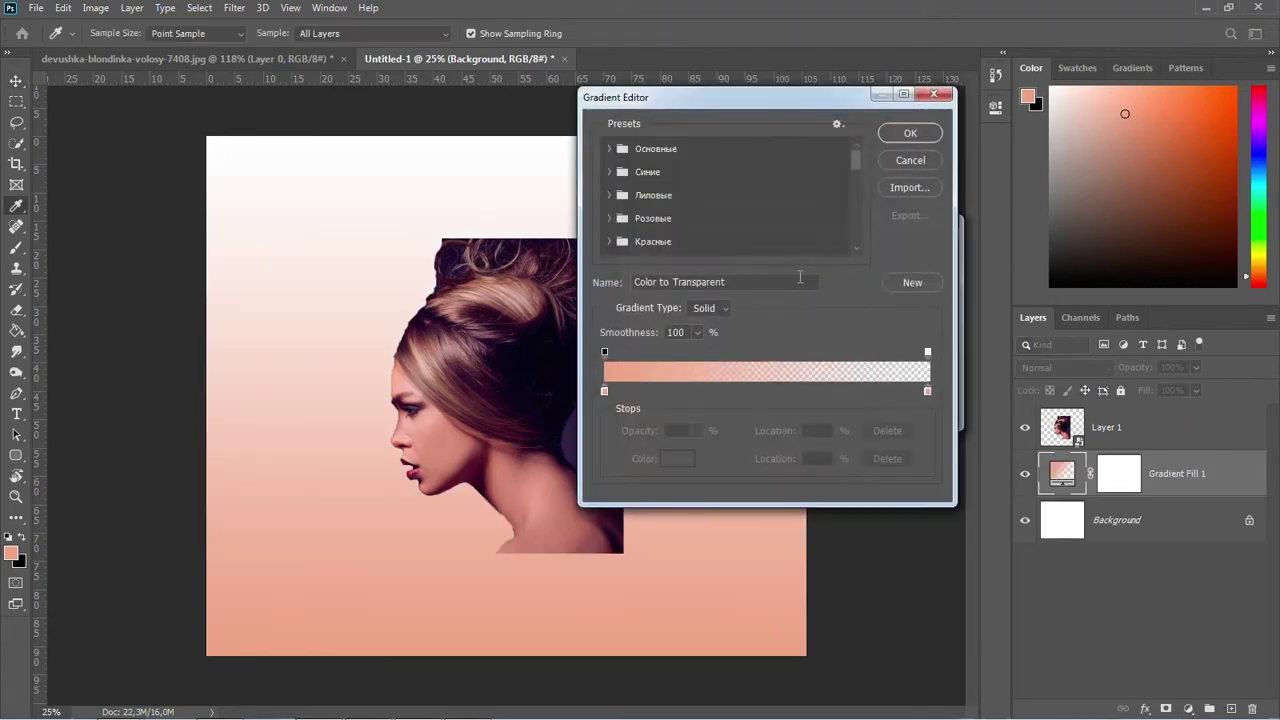
left_click(608, 148)
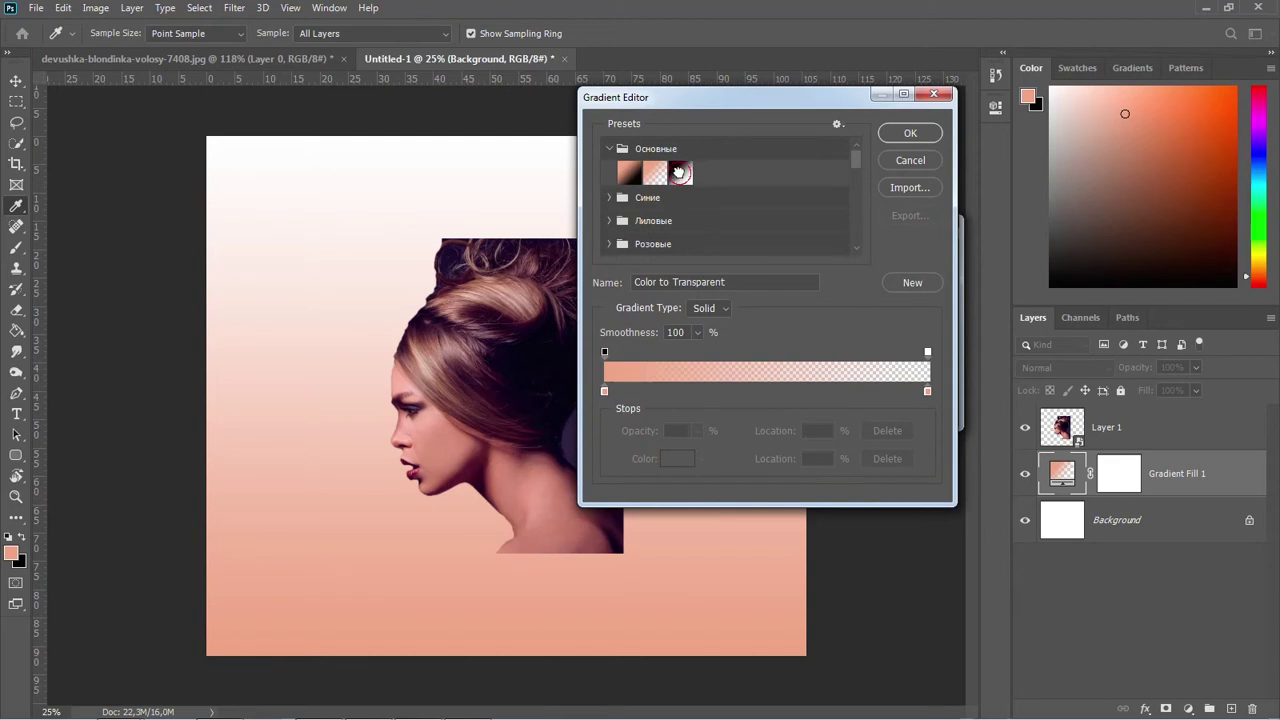
left_click(679, 173)
left_click(908, 135)
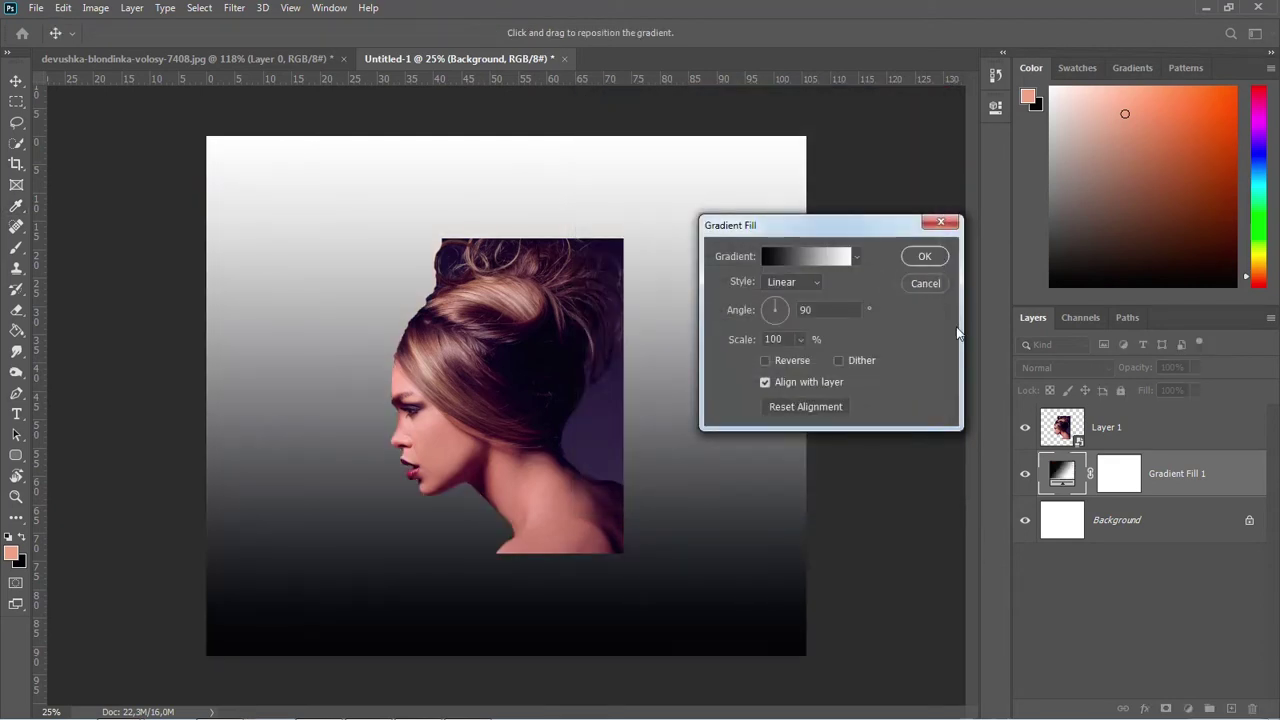
Set the gradient fill to reversed and Radial, with an angle of 49.42° and a scale of 177%, and apply it
left_click(788, 362)
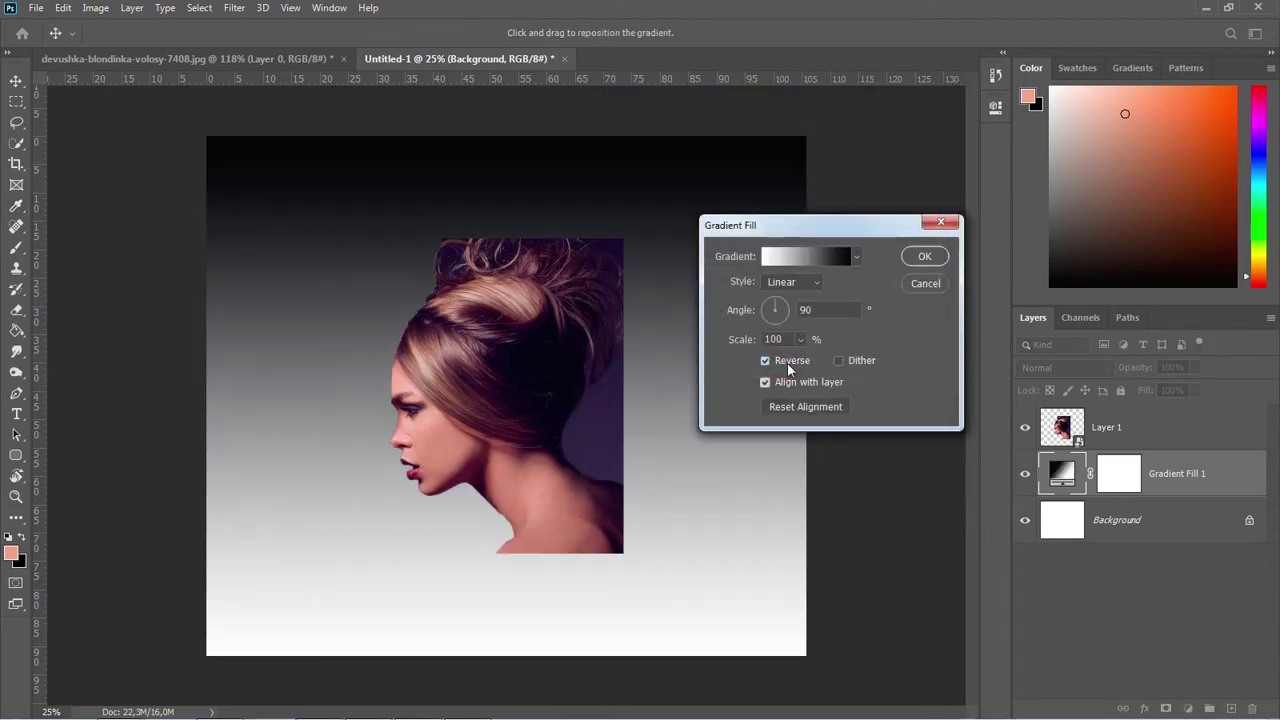
left_click(790, 282)
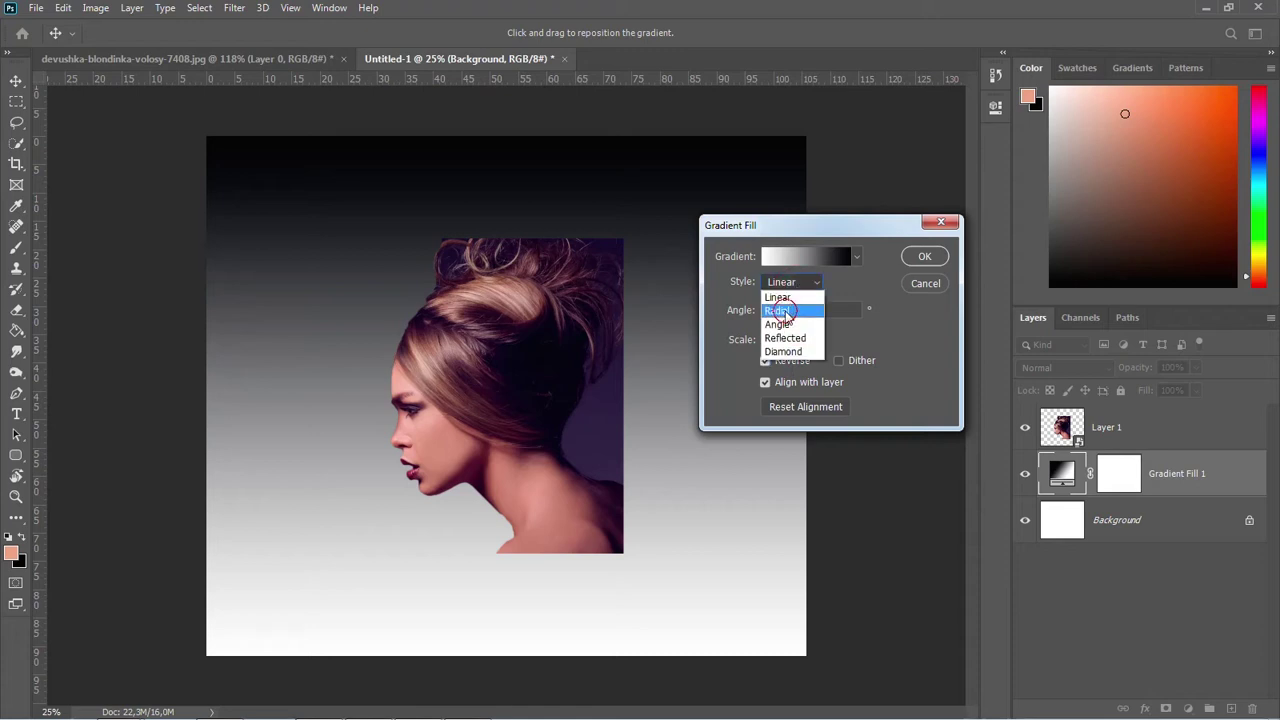
left_click(785, 300)
left_click(800, 340)
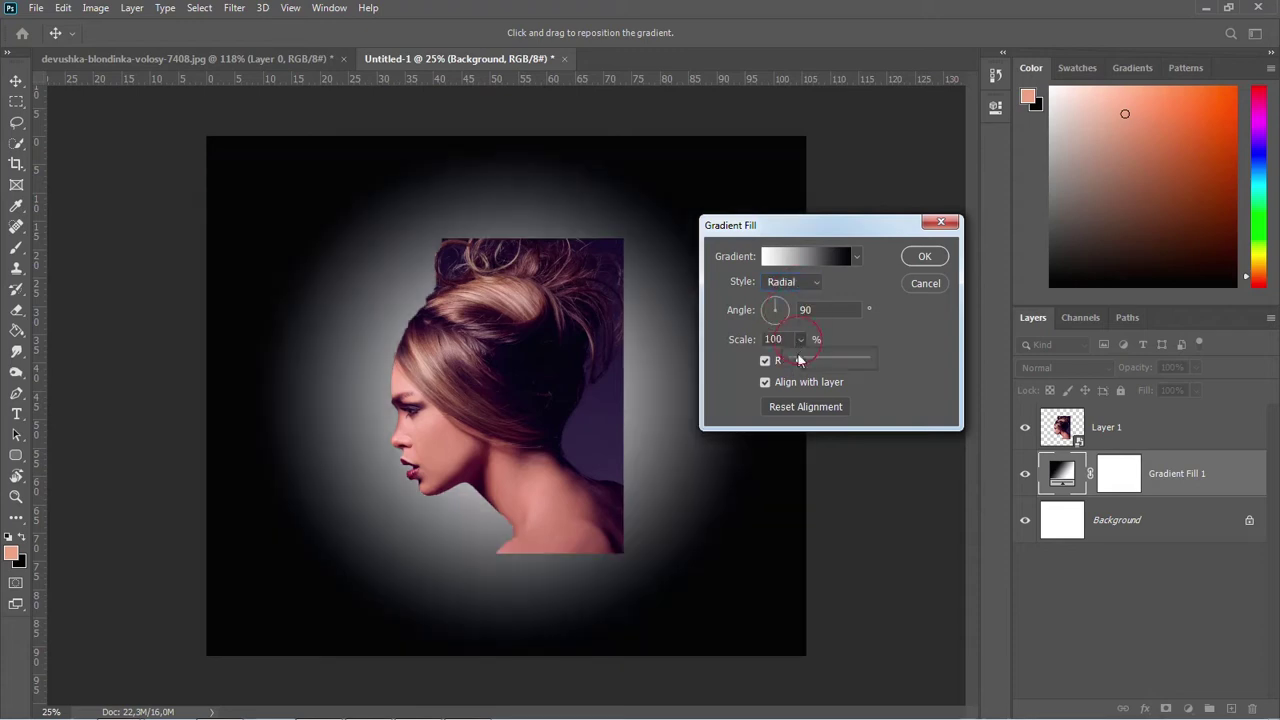
left_click_drag(810, 360, 808, 359)
left_click(833, 308)
left_click_drag(777, 303, 784, 302)
left_click(801, 341)
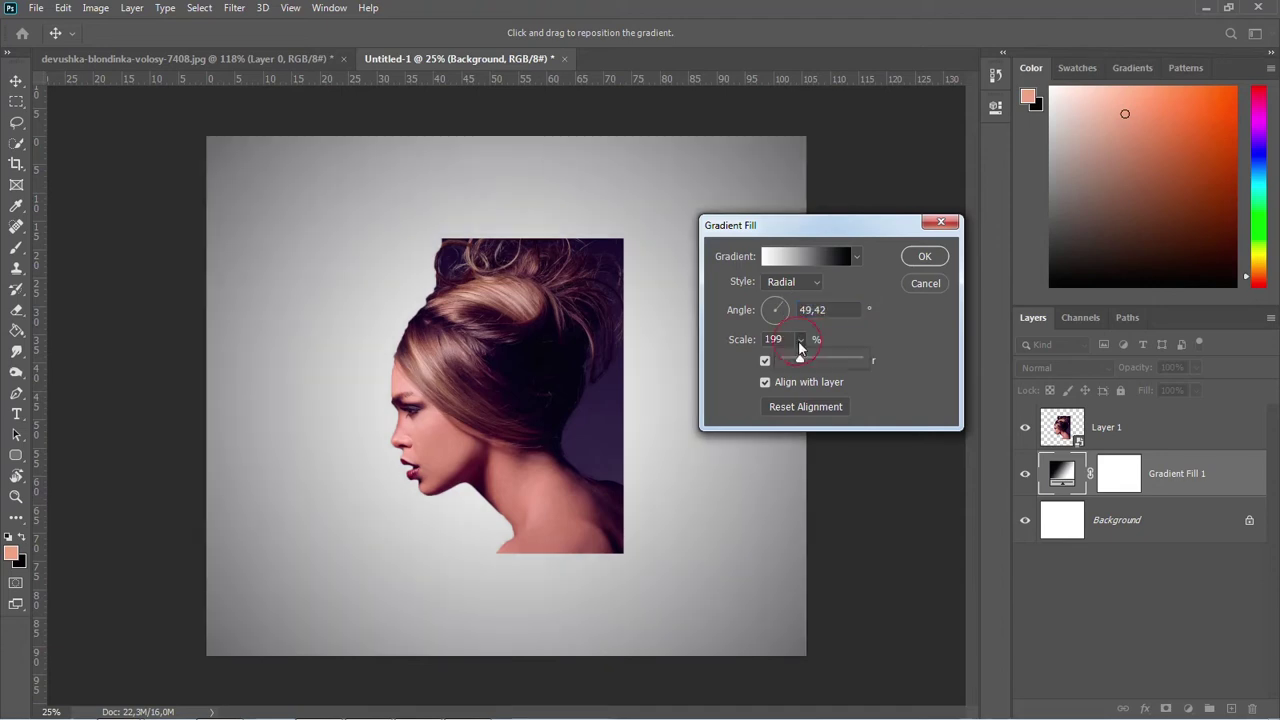
left_click_drag(800, 359, 799, 358)
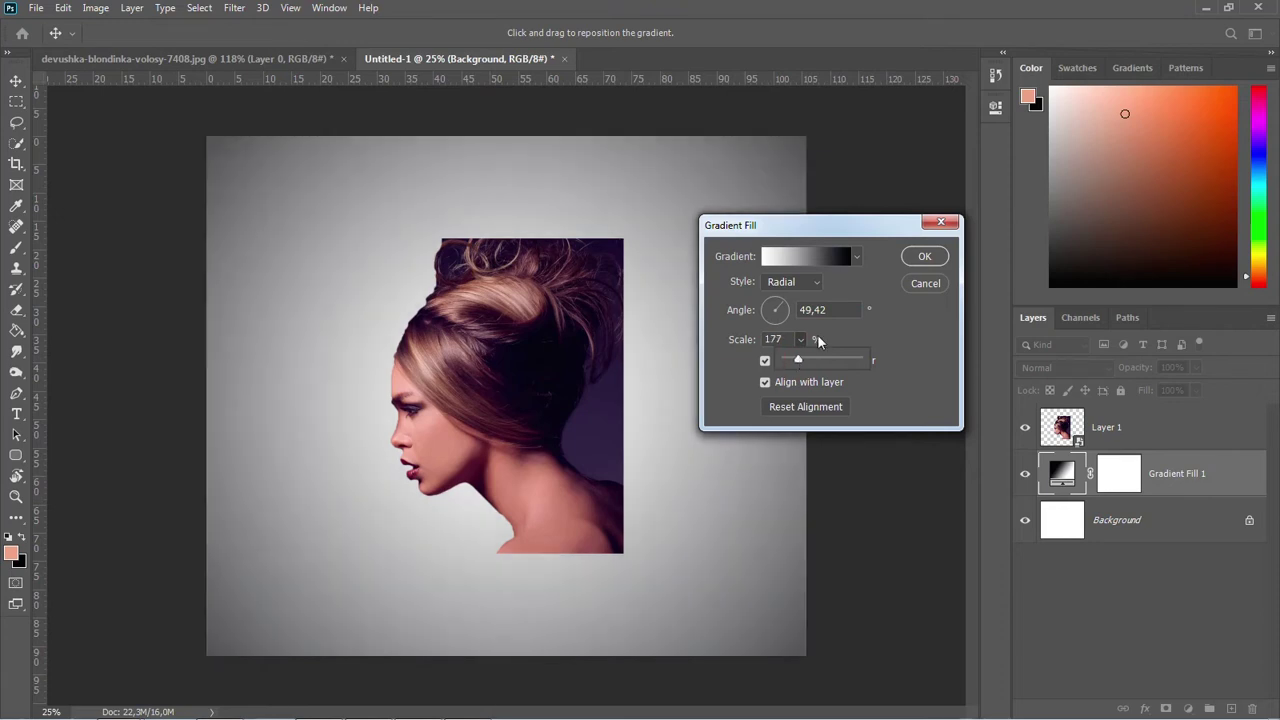
left_click(918, 256)
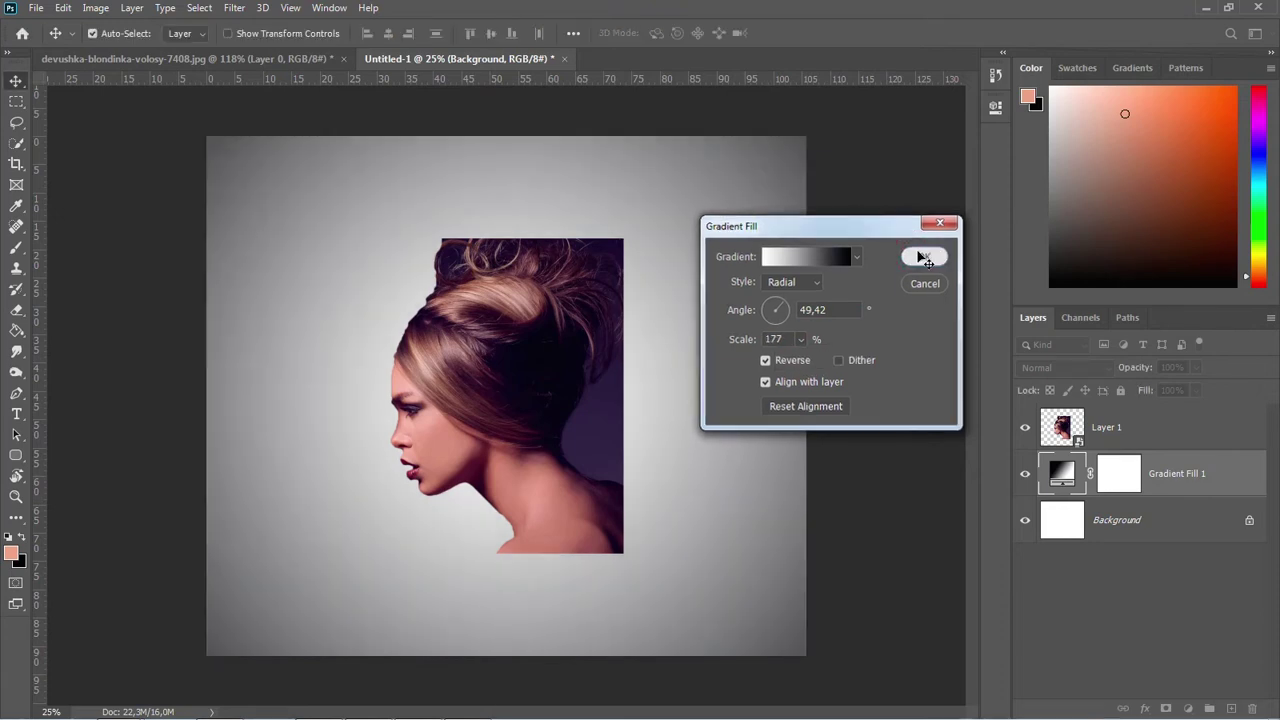
Delete the white Background layer and make a hidden duplicate of the portrait layer
left_click_drag(1143, 523, 1251, 708)
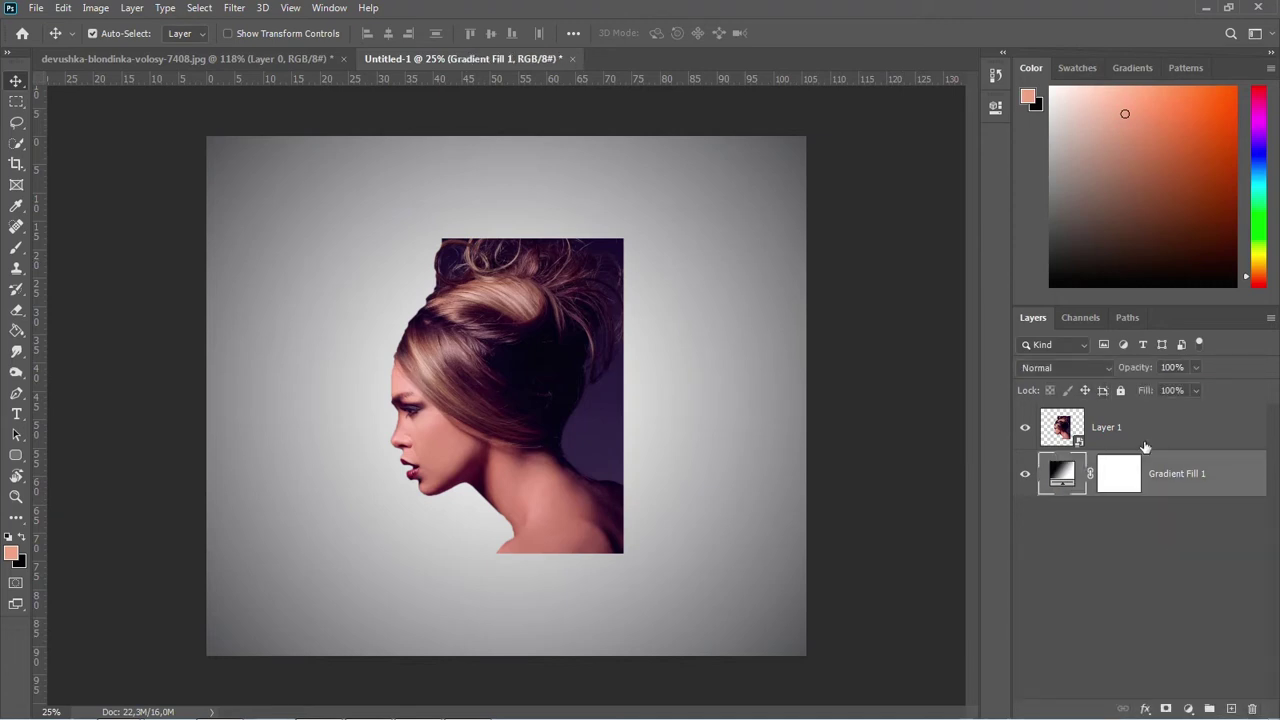
left_click(1146, 437)
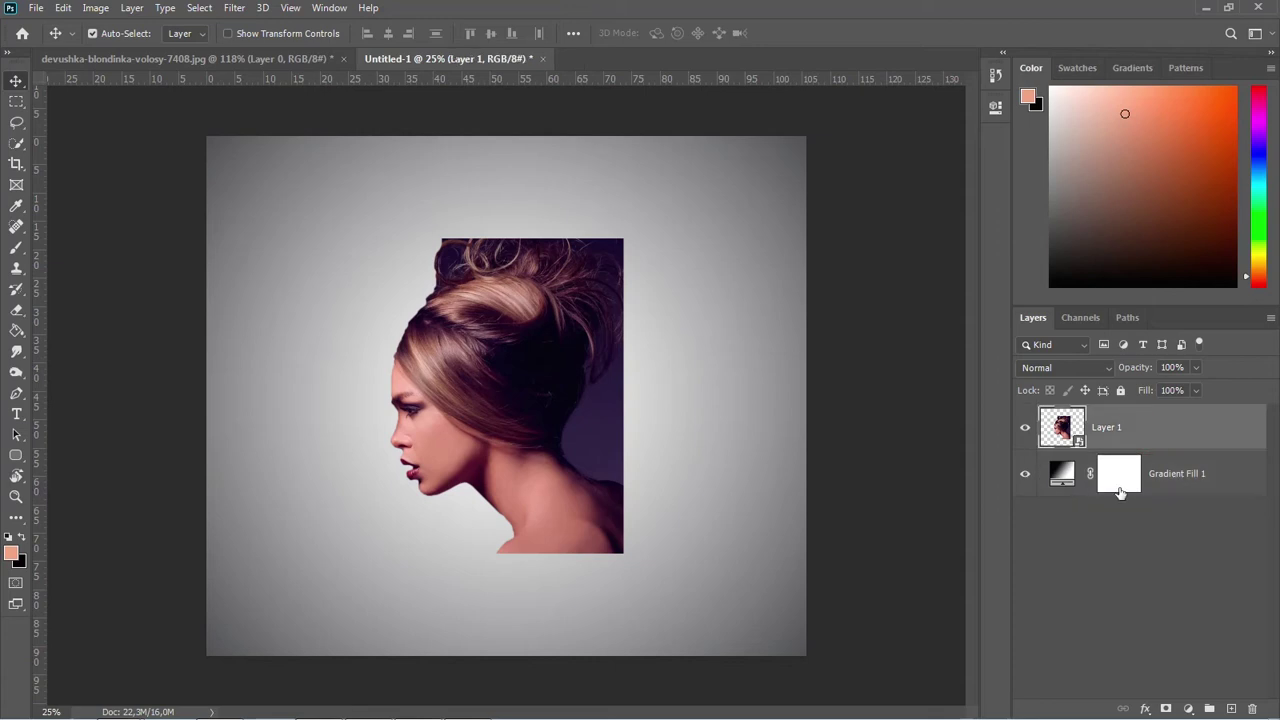
key("ctrl+j")
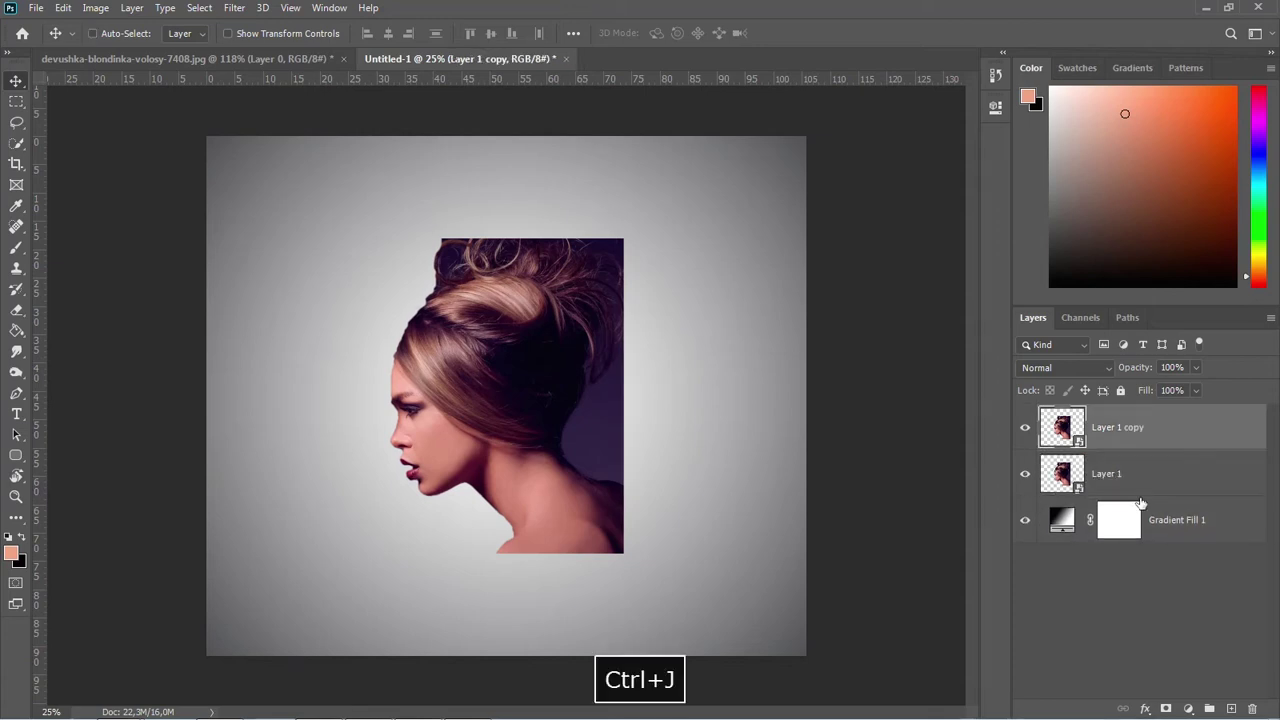
left_click(1025, 429)
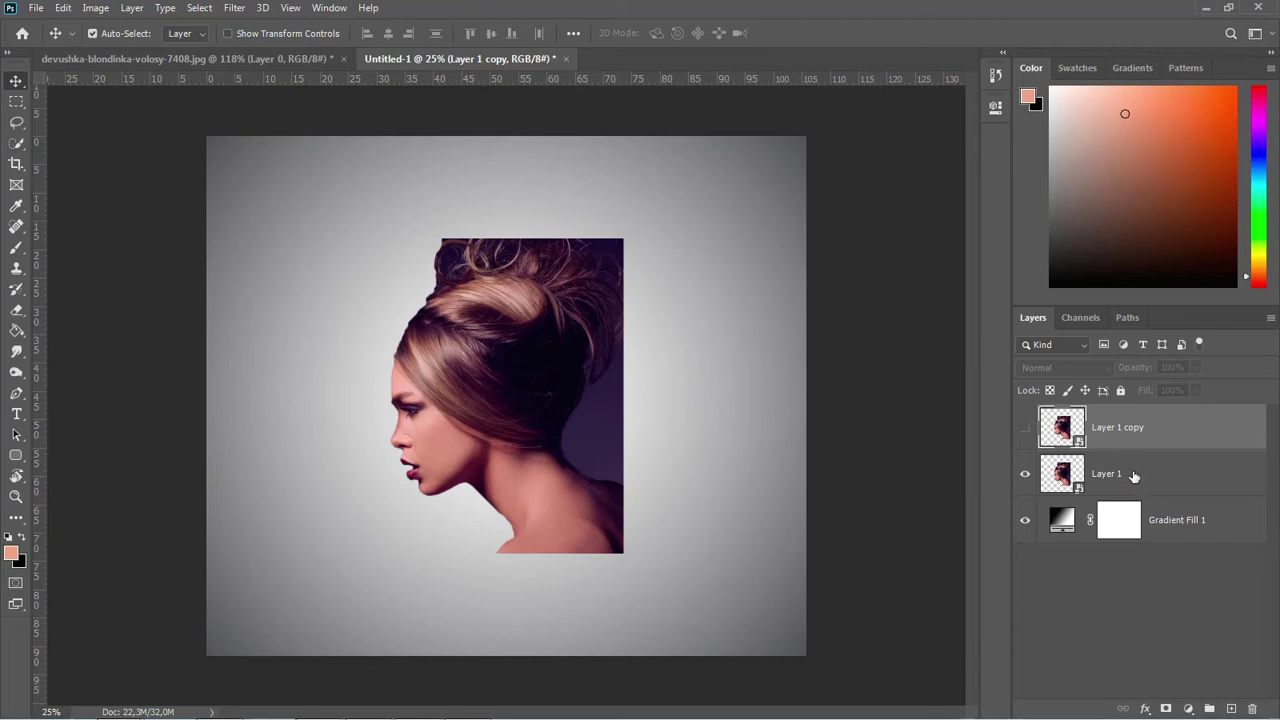
Add a Gradient Map adjustment with the black-to-white preset above Layer 1 and clip it to that layer
left_click(1136, 478)
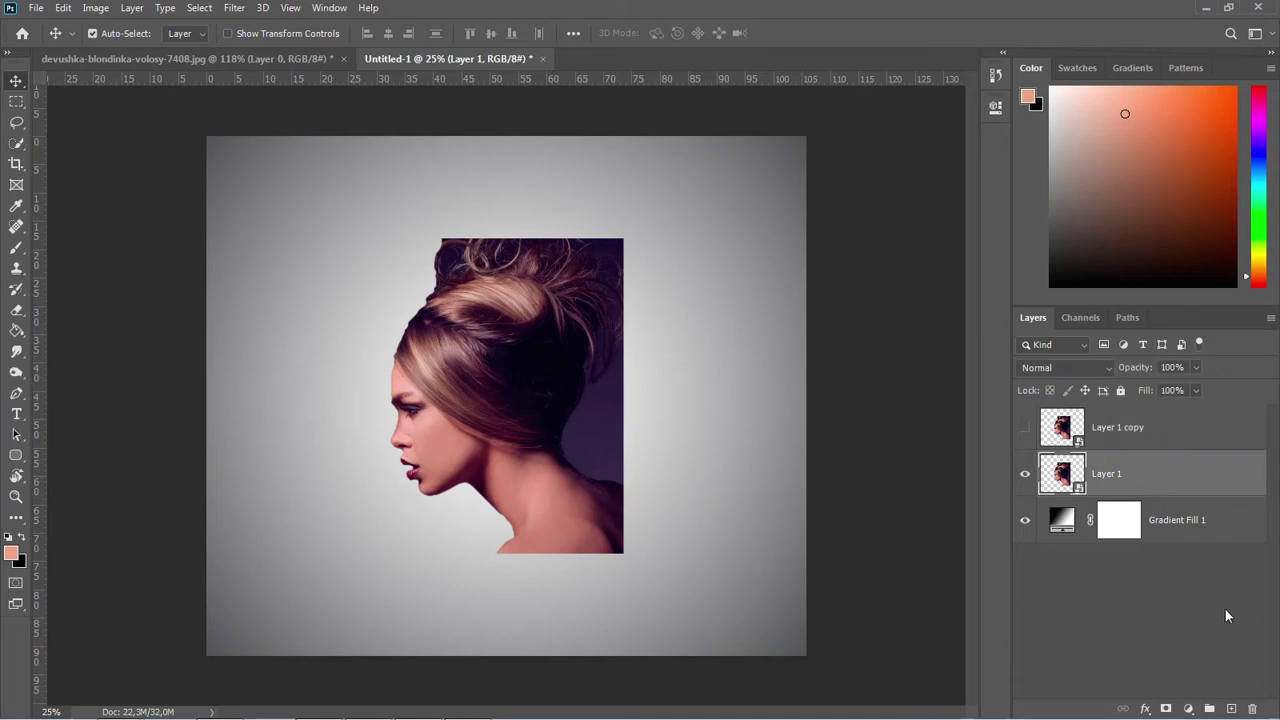
left_click(1188, 707)
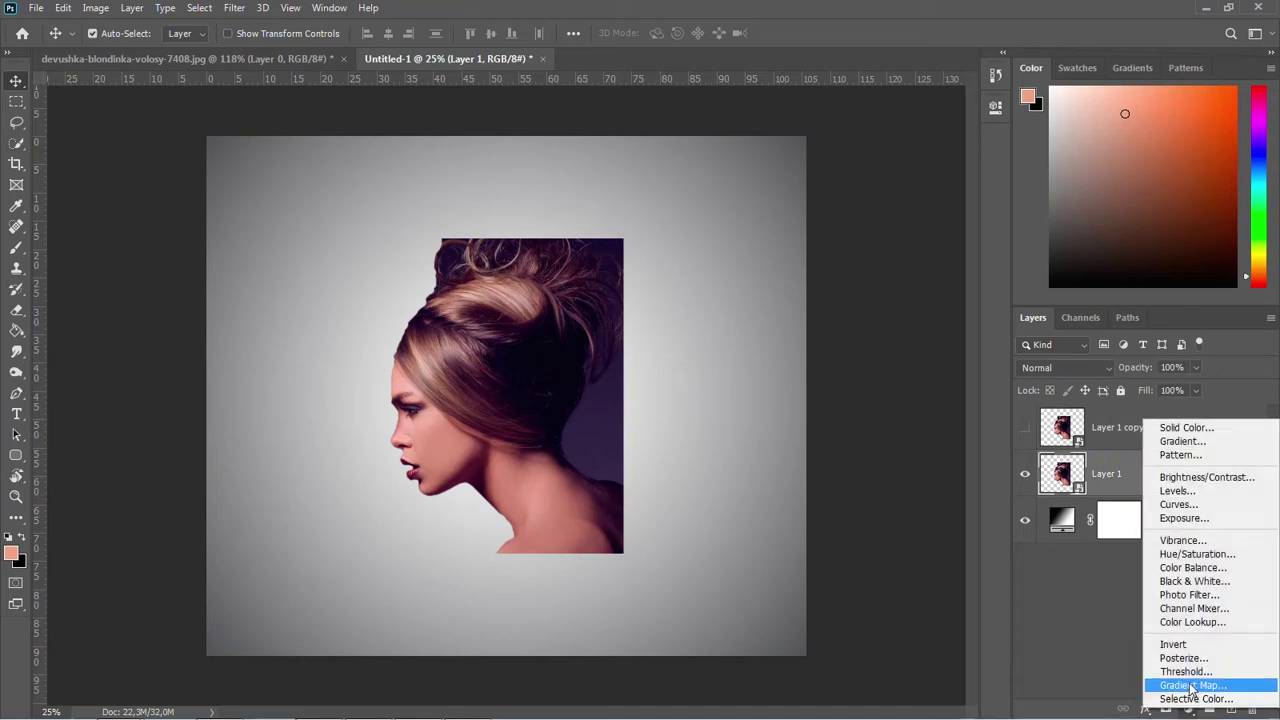
left_click(1192, 686)
left_click(866, 163)
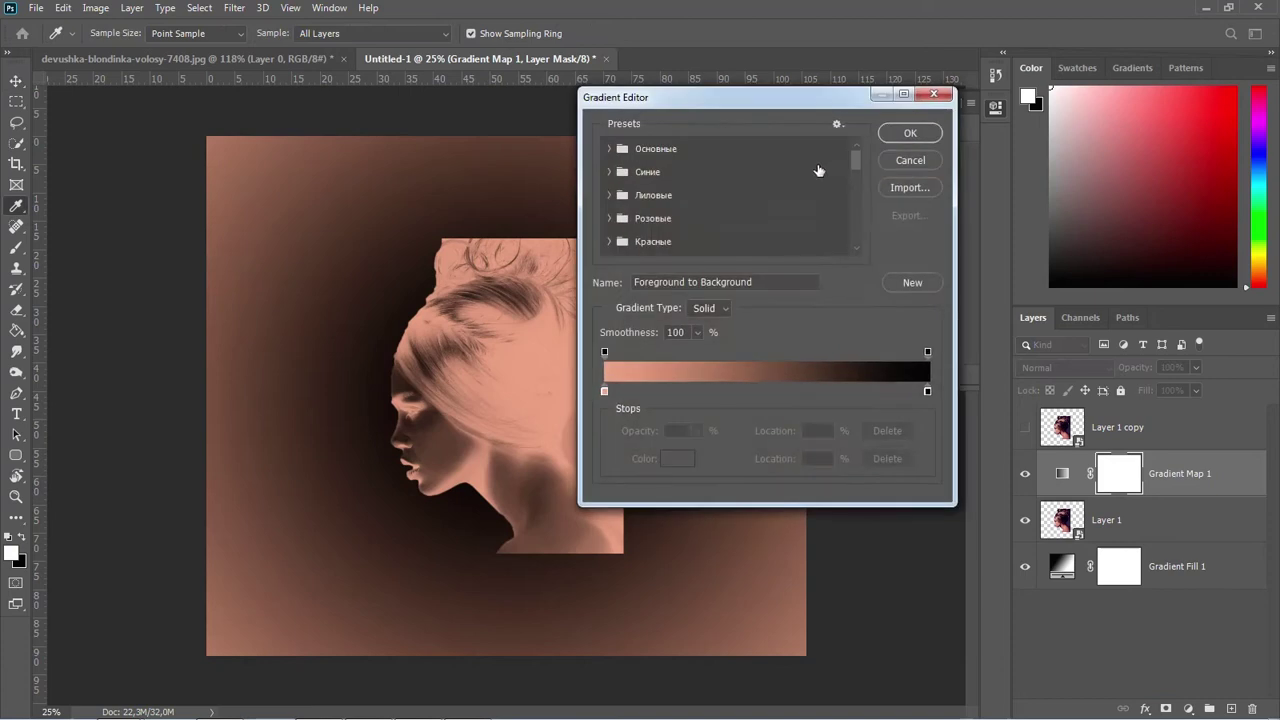
left_click(608, 148)
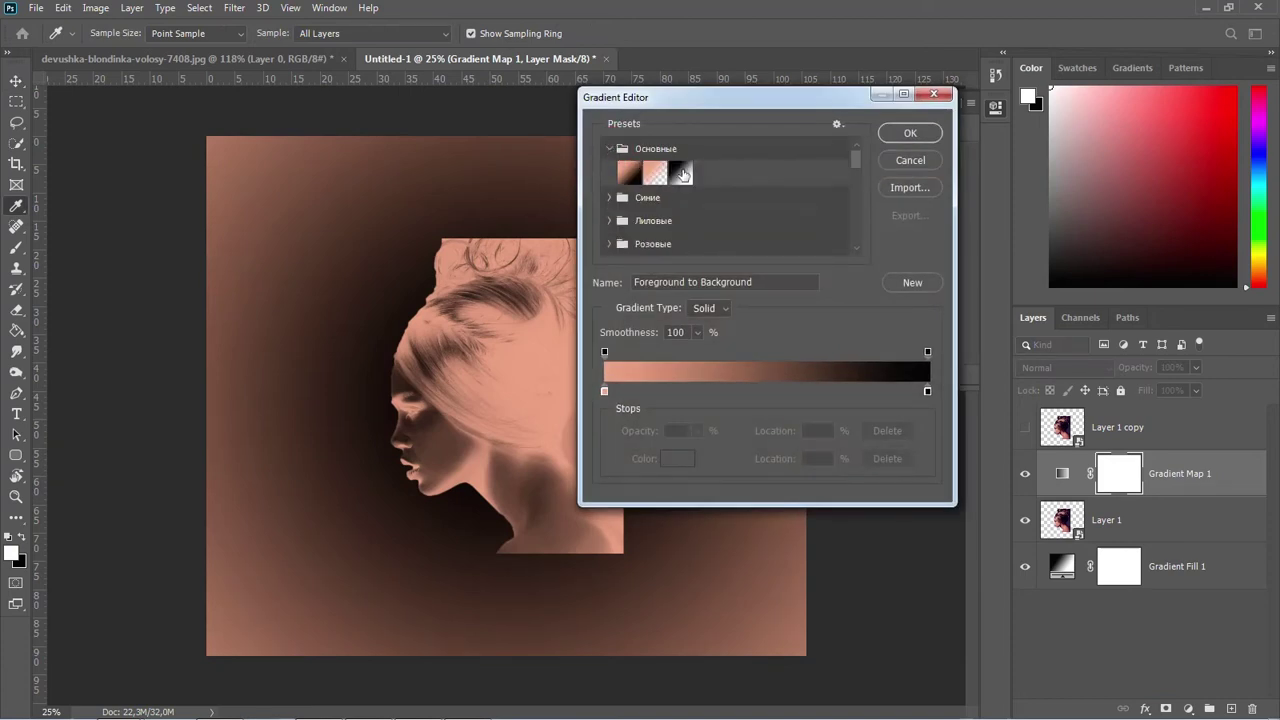
left_click(681, 174)
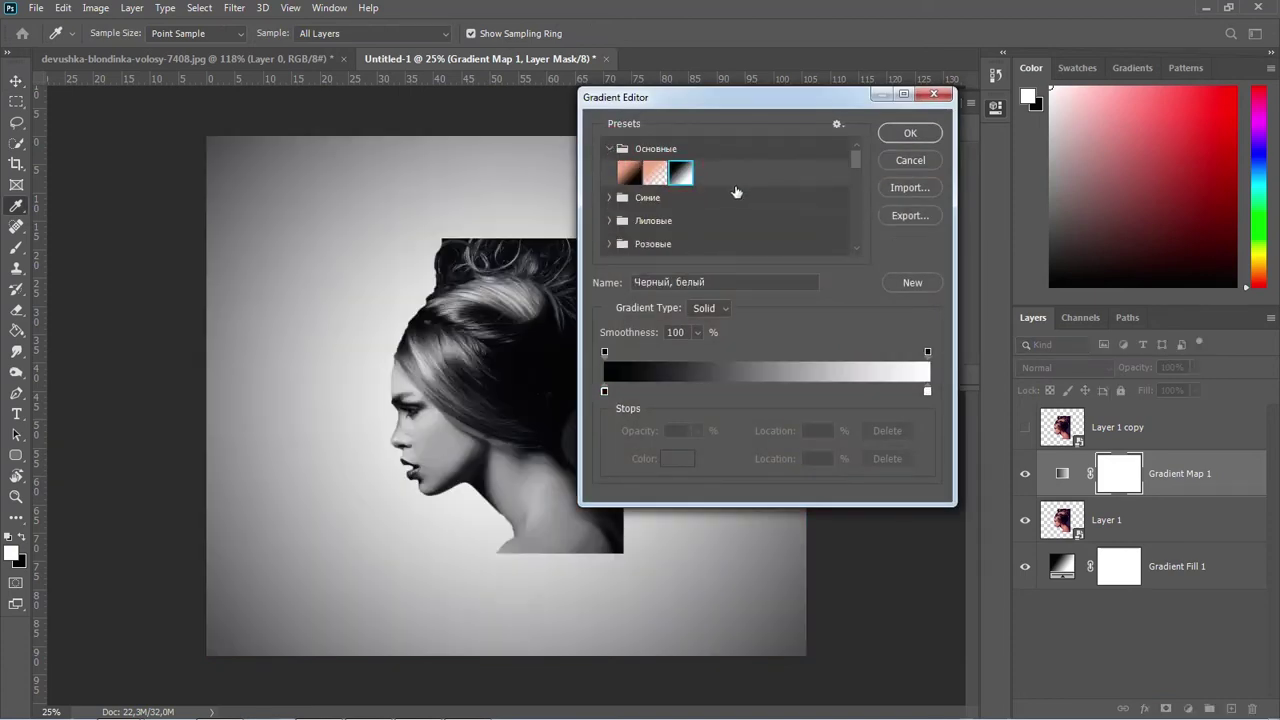
left_click(909, 135)
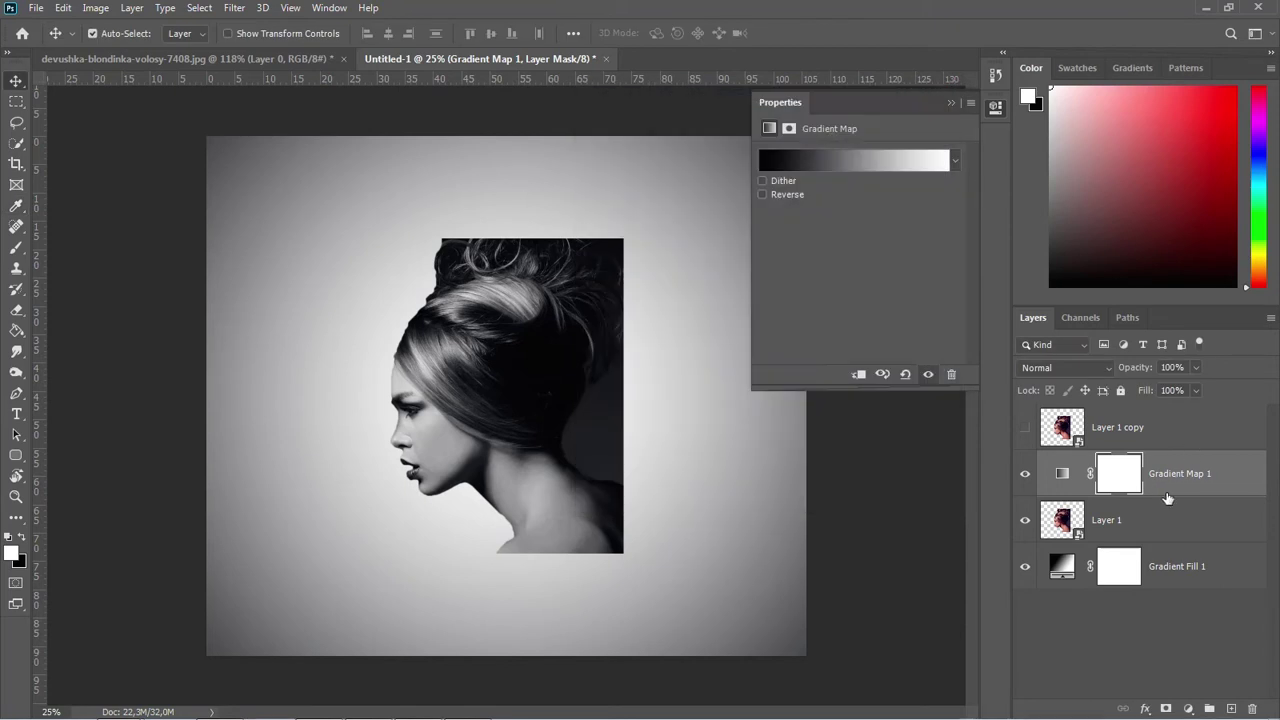
left_click(1172, 490, "alt")
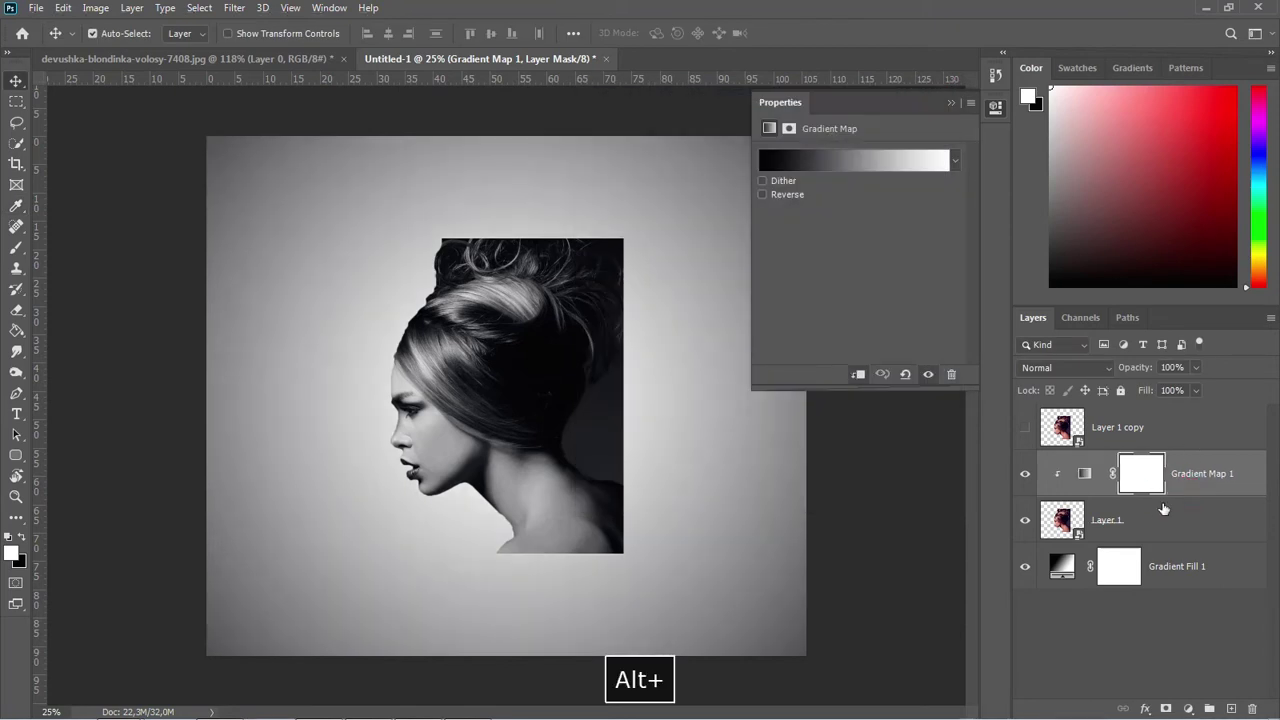
Add a Black & White adjustment layer with default settings above the Gradient Map and clip it to the portrait
left_click(1188, 708)
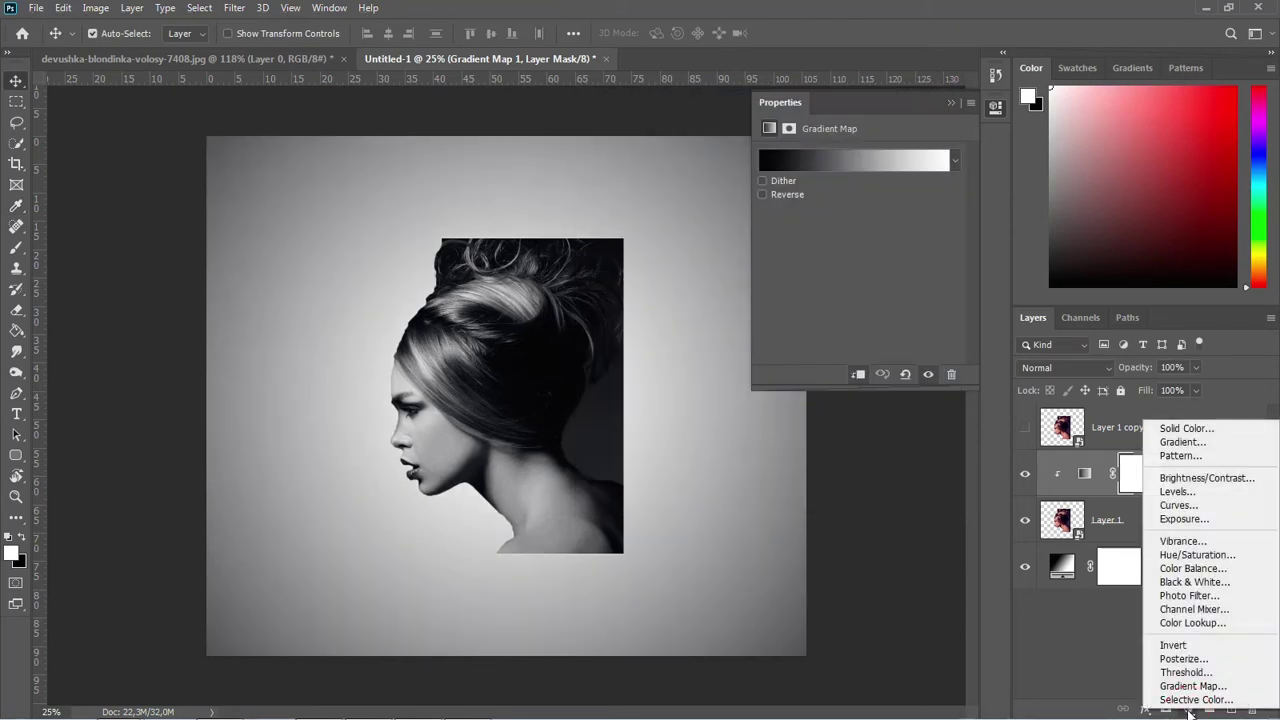
left_click(1208, 582)
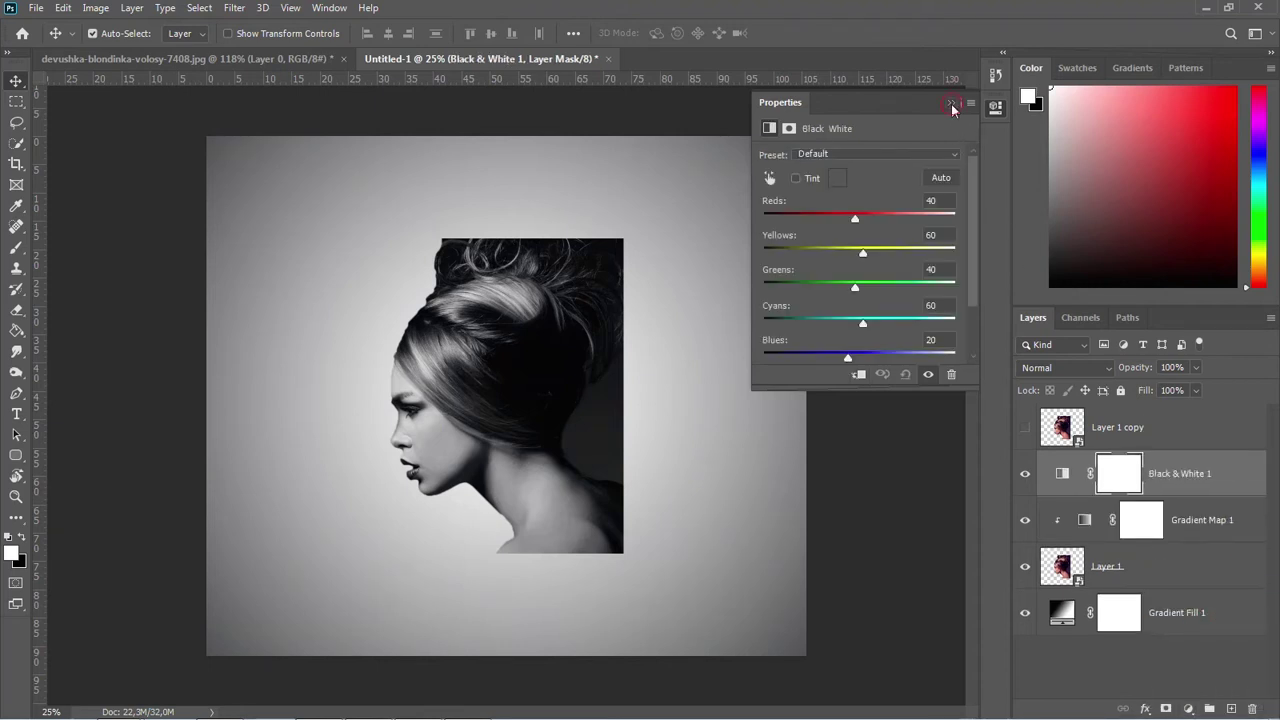
left_click(995, 106)
left_click(1176, 492, "alt")
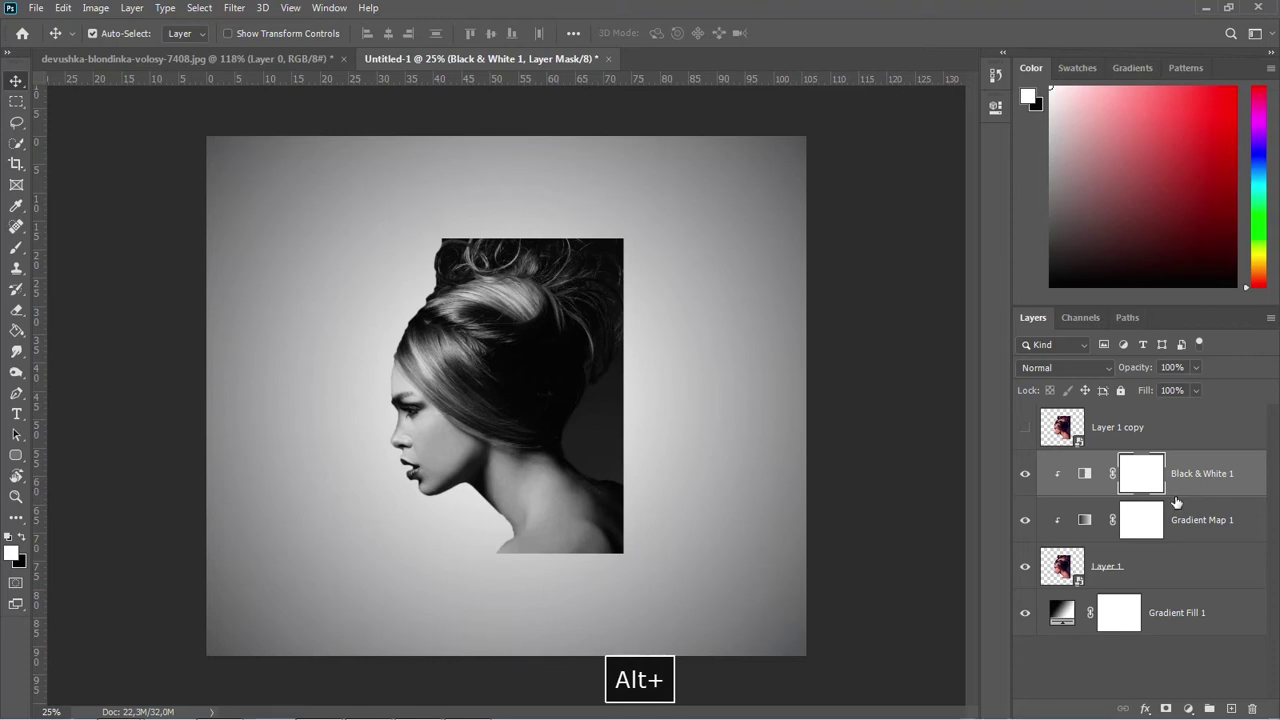
Set the Black & White adjustment layer's blend mode to Soft Light and reduce its opacity
left_click(1052, 368)
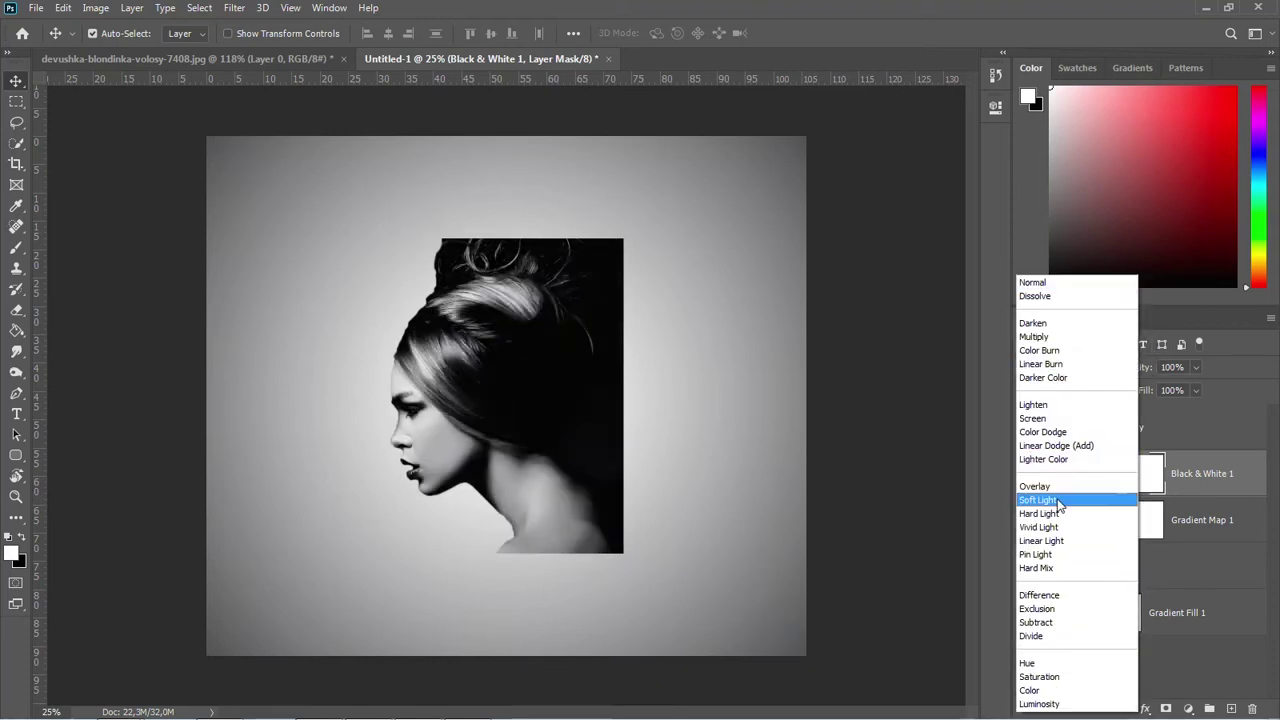
left_click(1058, 502)
left_click(1196, 367)
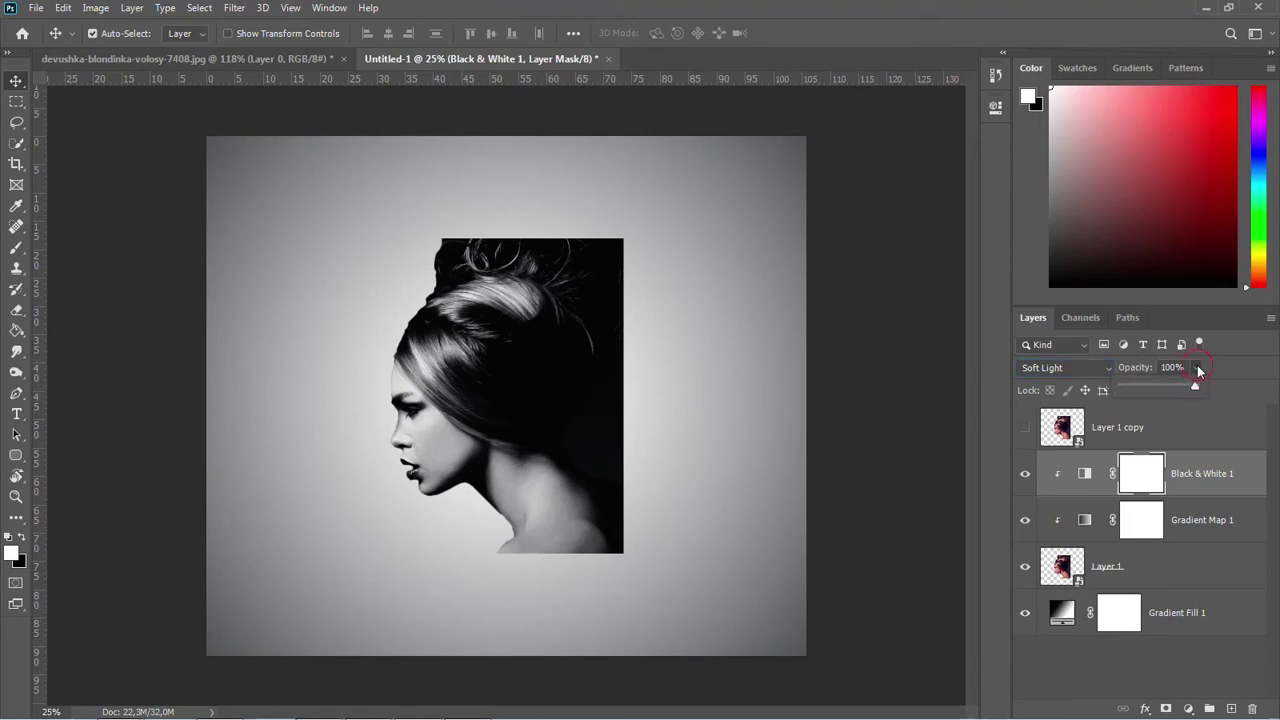
left_click(1171, 389)
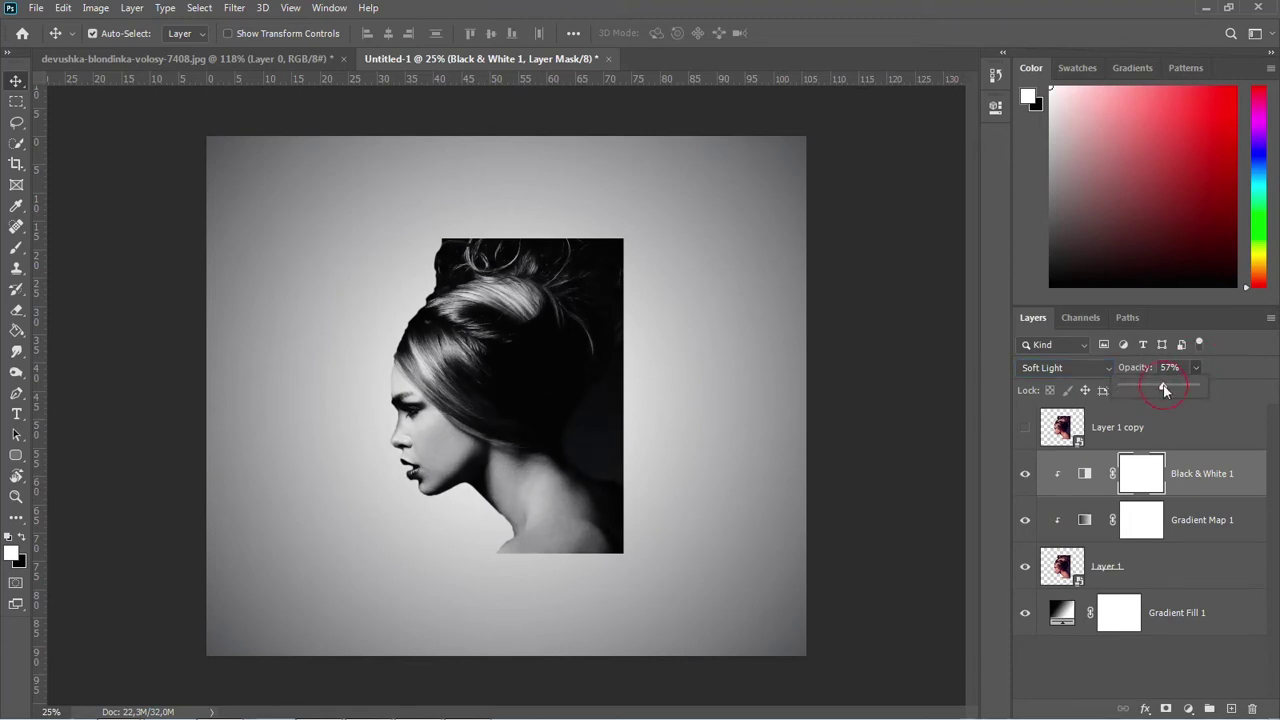
left_click_drag(1174, 386, 1166, 385)
left_click_drag(1174, 385, 1170, 390)
left_click(1198, 367)
Add a black mask hiding all of Layer 1 and set the mask's density to 80%
left_click(1160, 567)
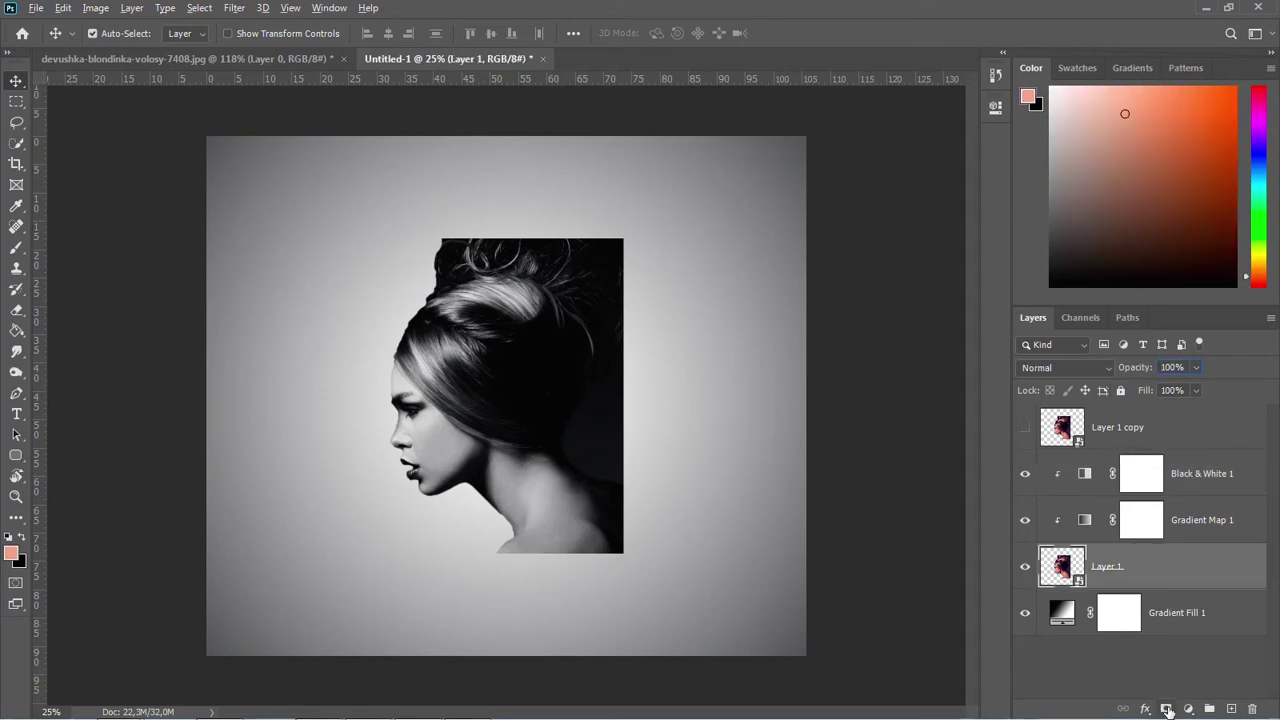
left_click(1166, 709, "alt")
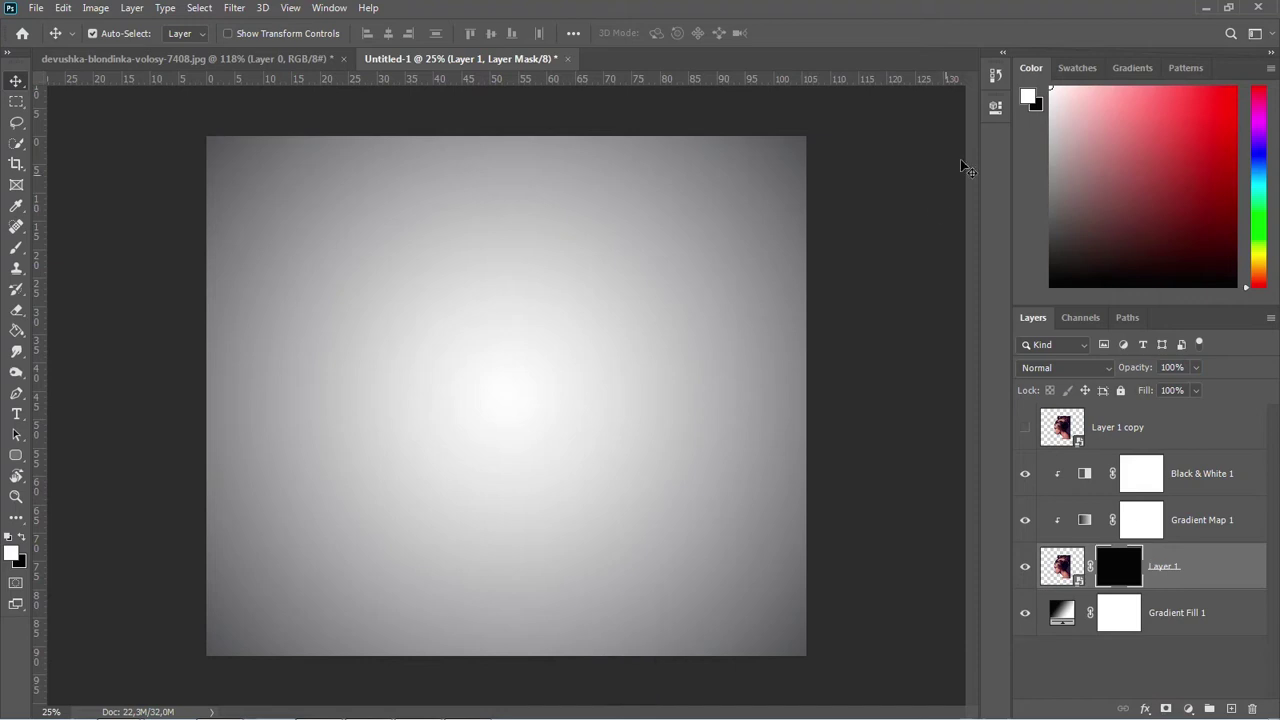
left_click(995, 110)
left_click_drag(952, 221, 917, 229)
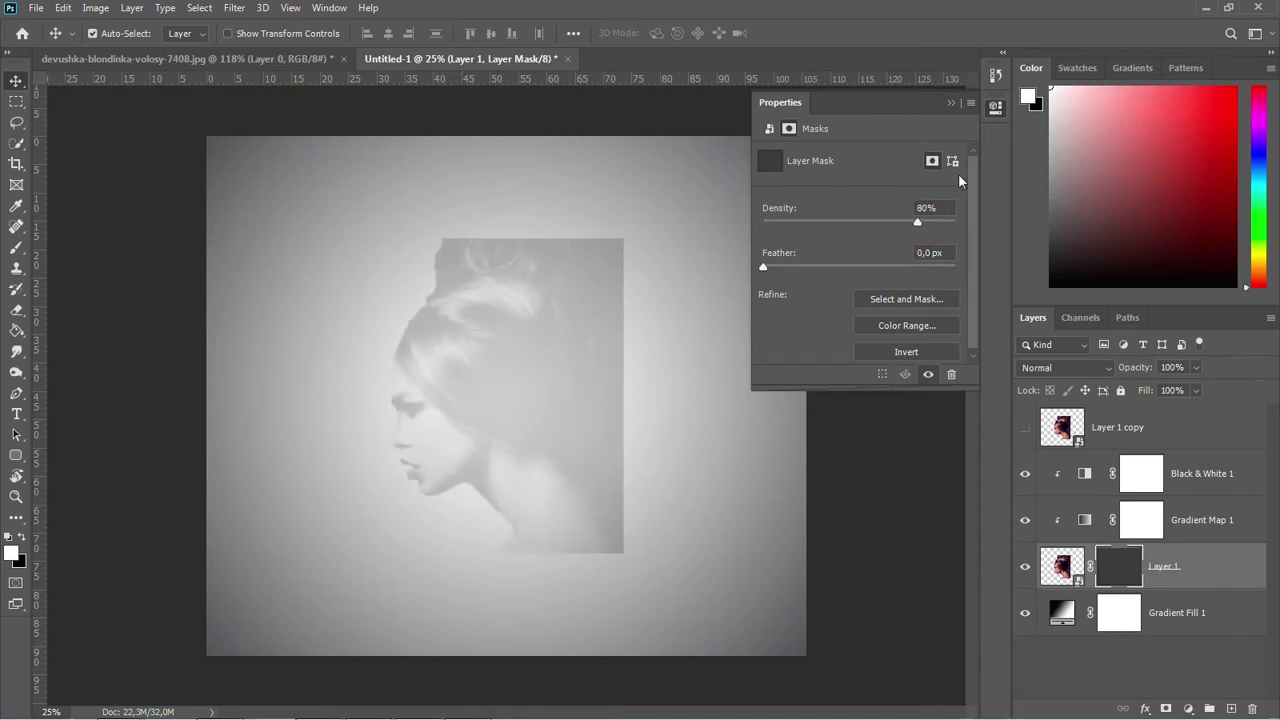
left_click(995, 110)
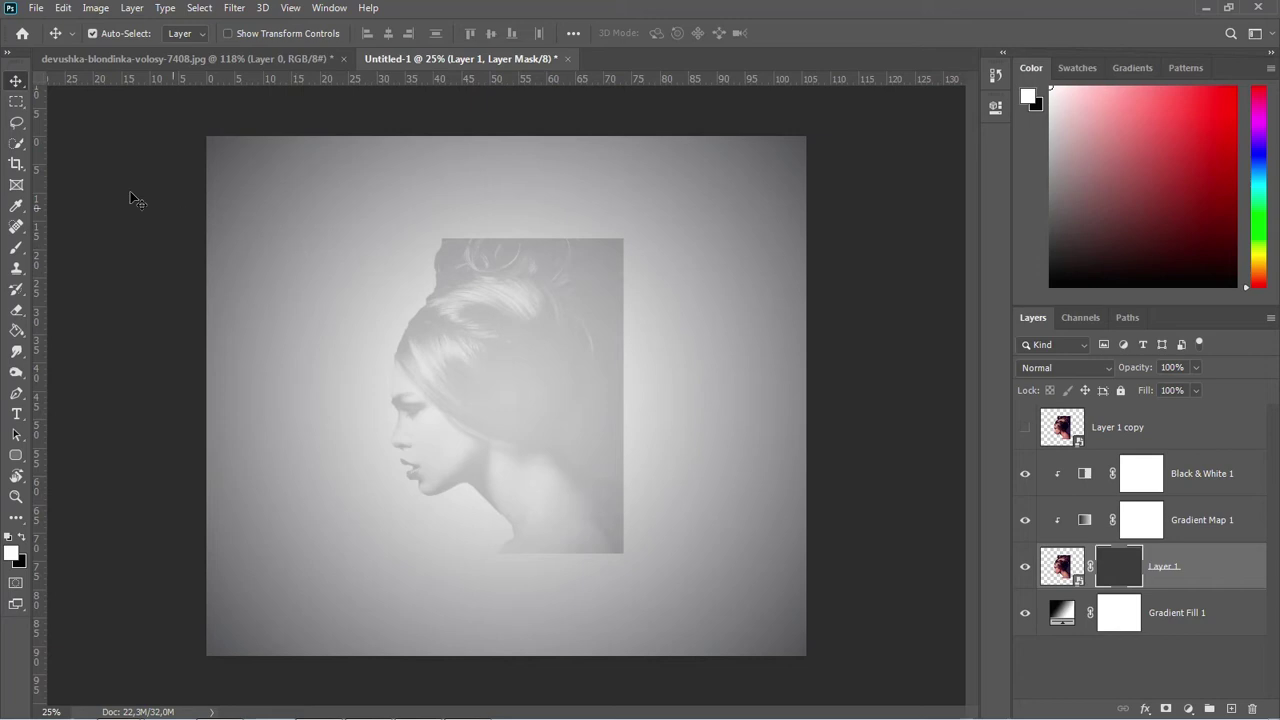
Compare the smoke normal presets for the Brush tool and choose the 2070 px smoke brush
left_click(16, 248)
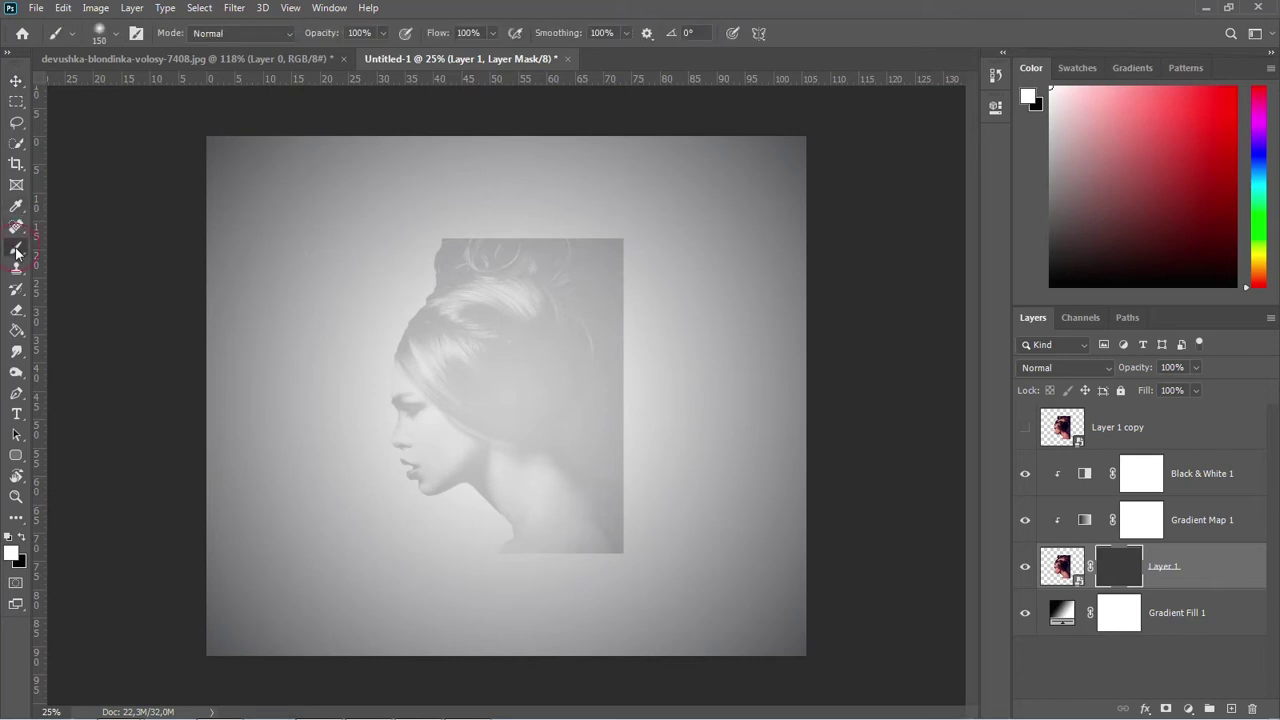
left_click(114, 37)
left_click_drag(194, 200, 197, 290)
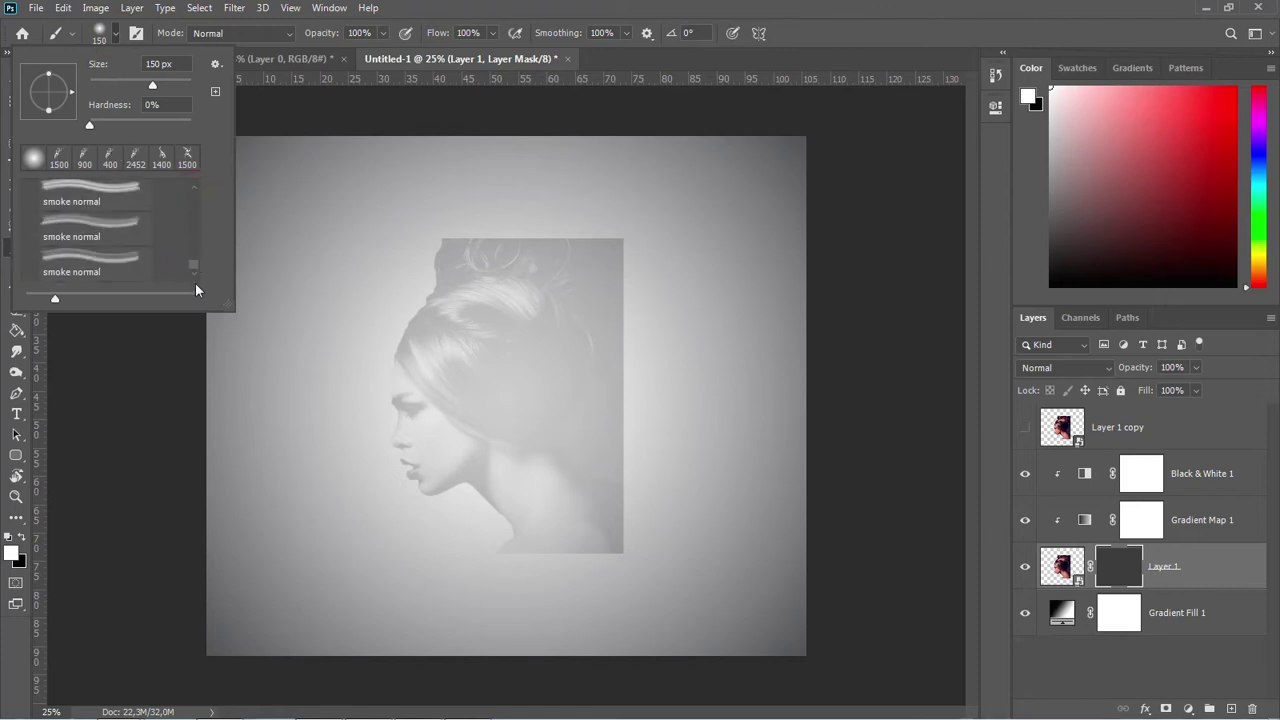
left_click(112, 239)
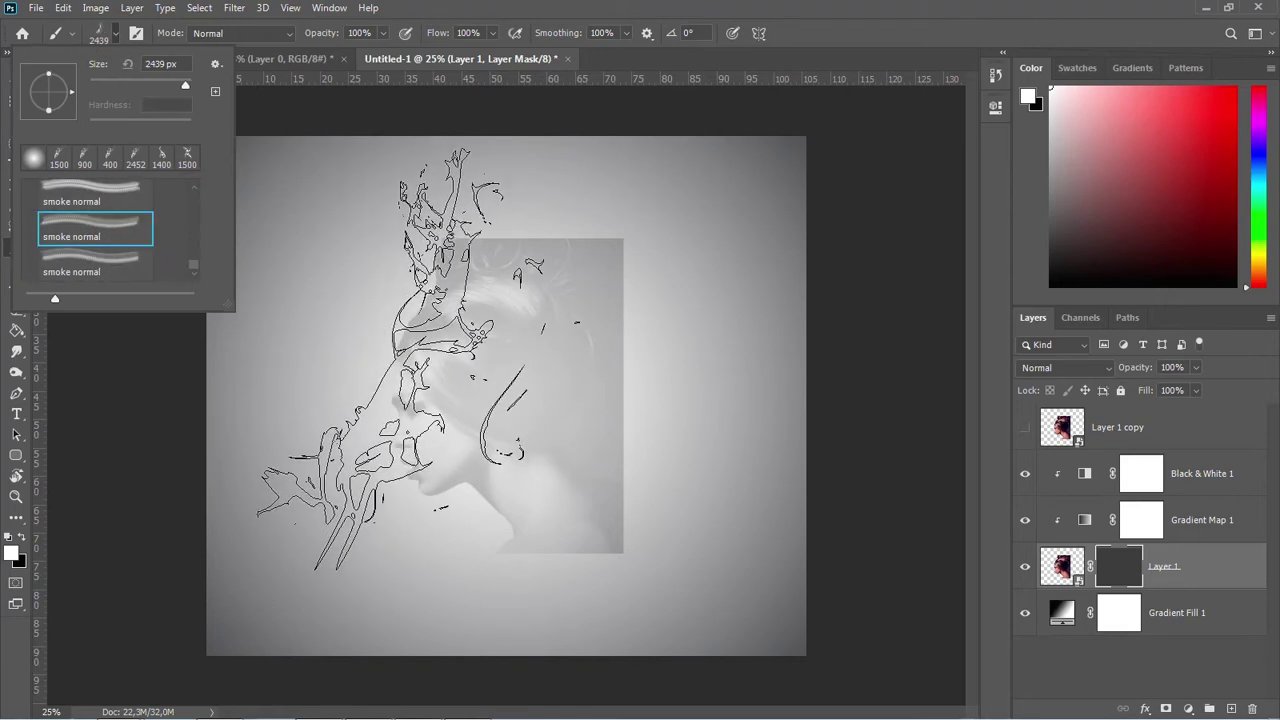
scroll(104, 213, "up", 1)
left_click(104, 209)
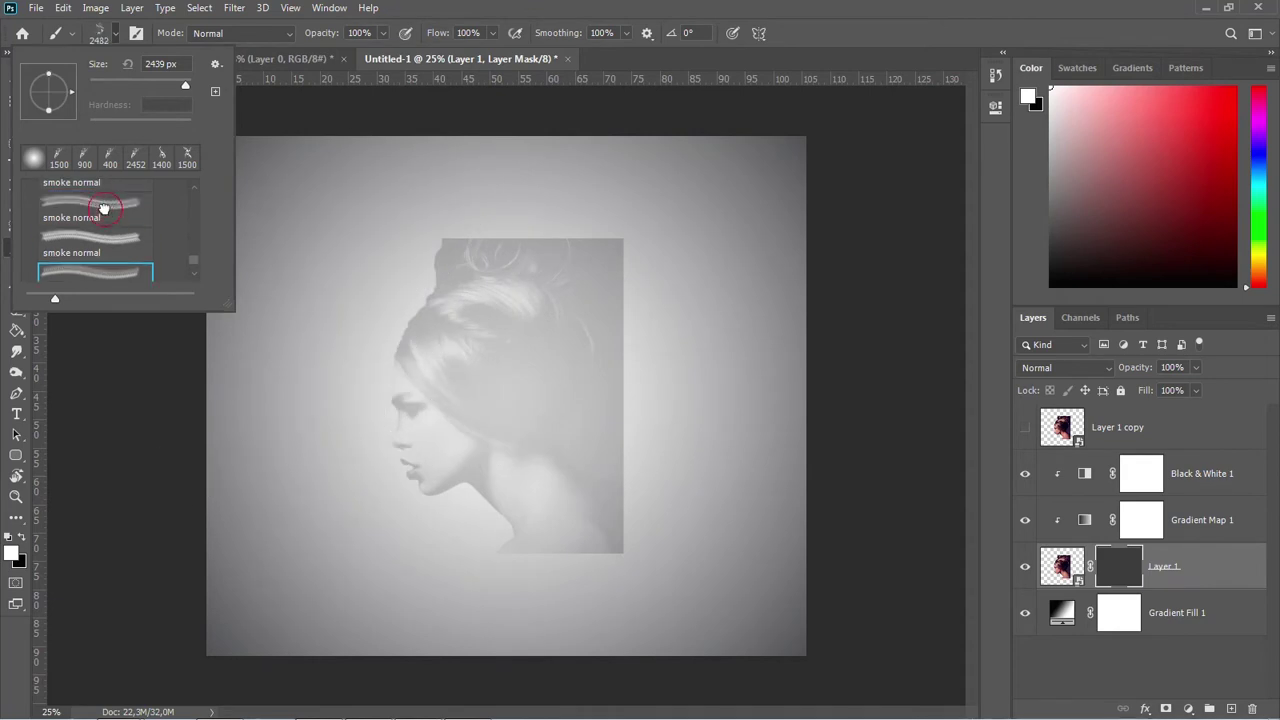
scroll(106, 227, "up", 1)
left_click(109, 219)
scroll(107, 247, "up", 1)
scroll(107, 246, "down", 1)
left_click(110, 238)
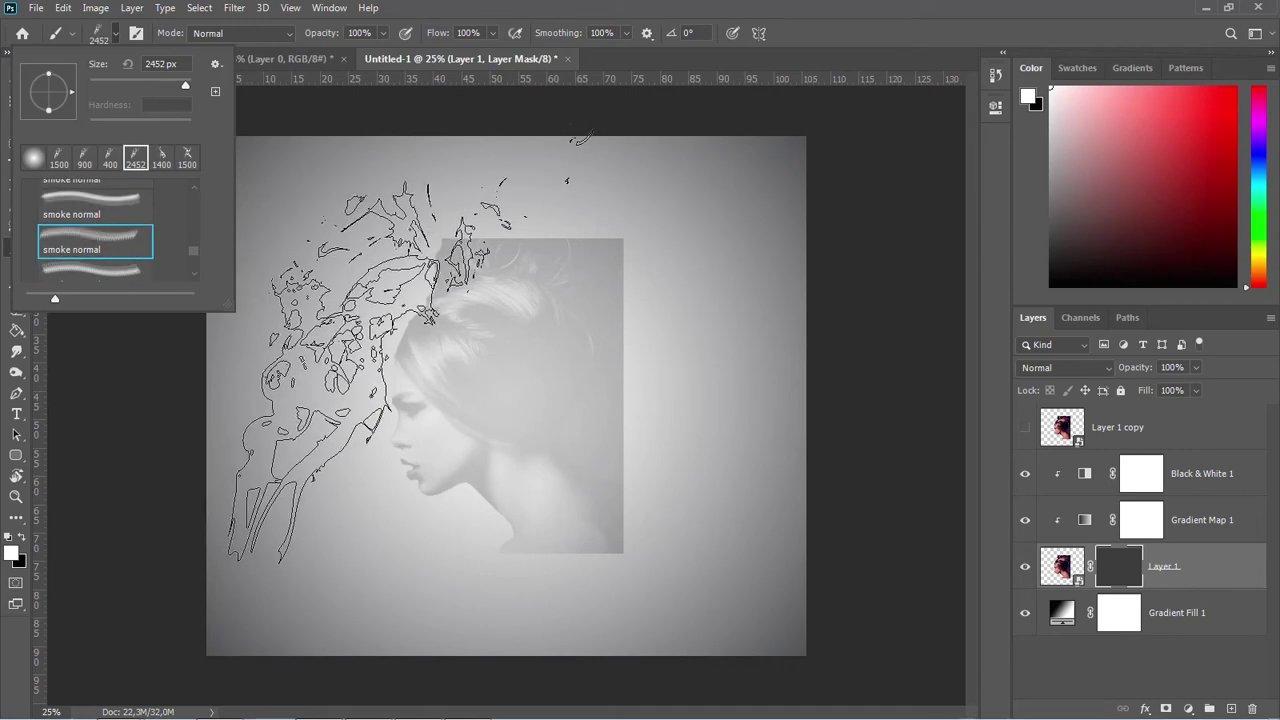
left_click(100, 205)
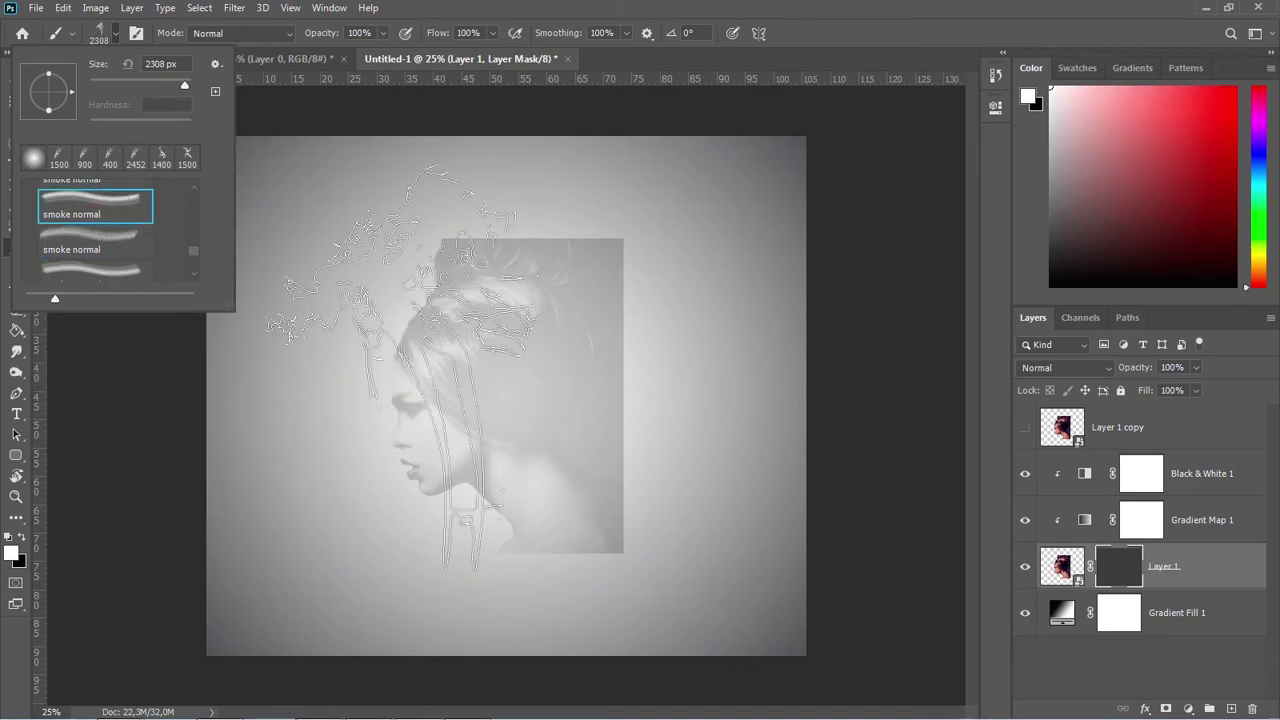
left_click(121, 257)
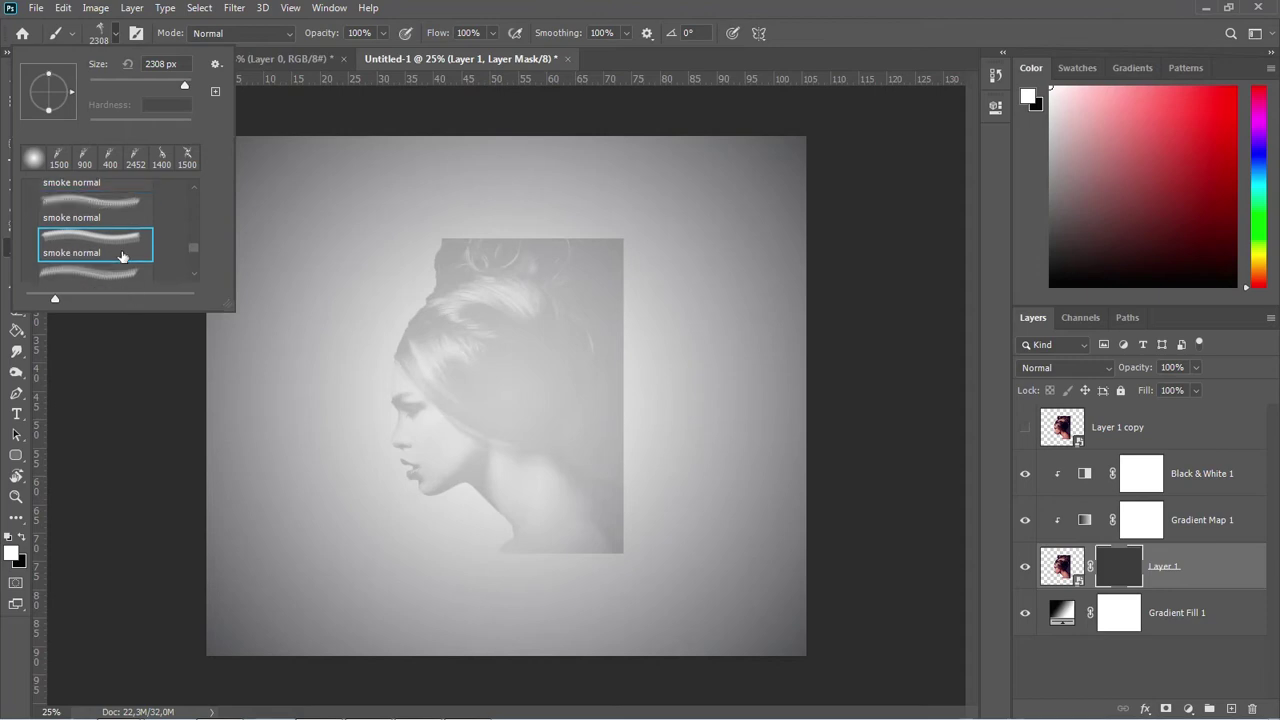
left_click(121, 220)
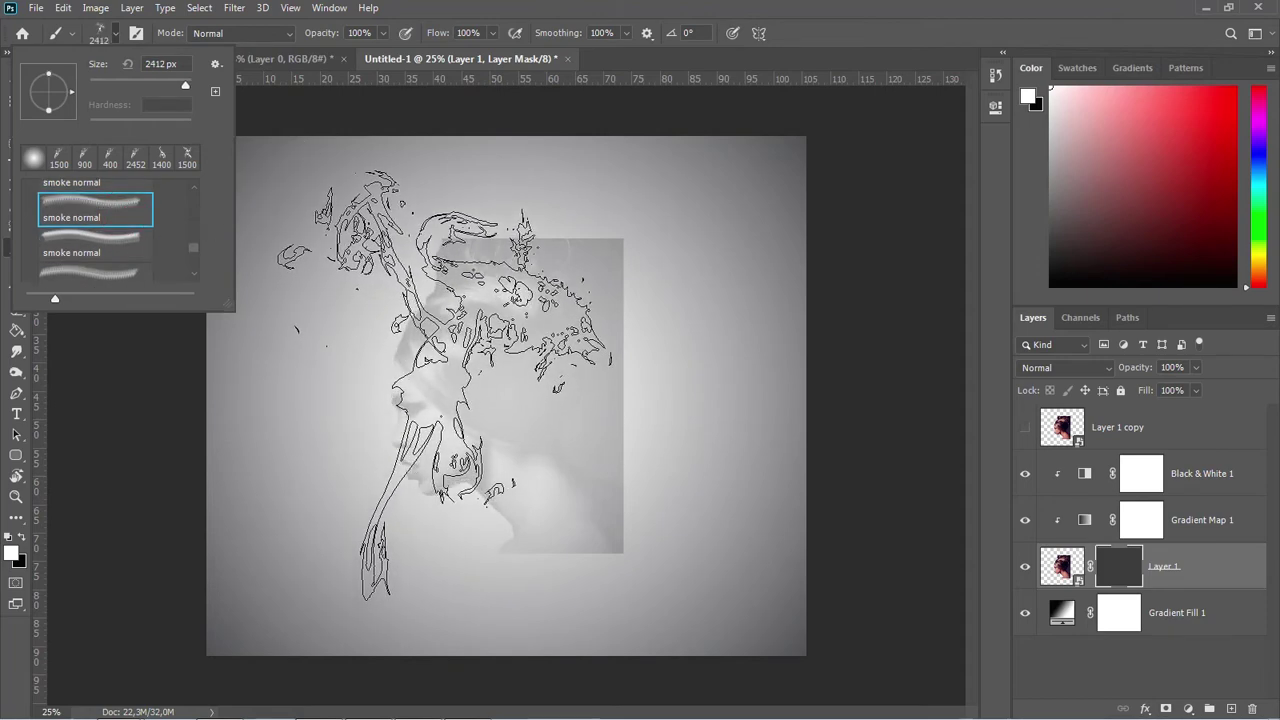
scroll(108, 234, "up", 2)
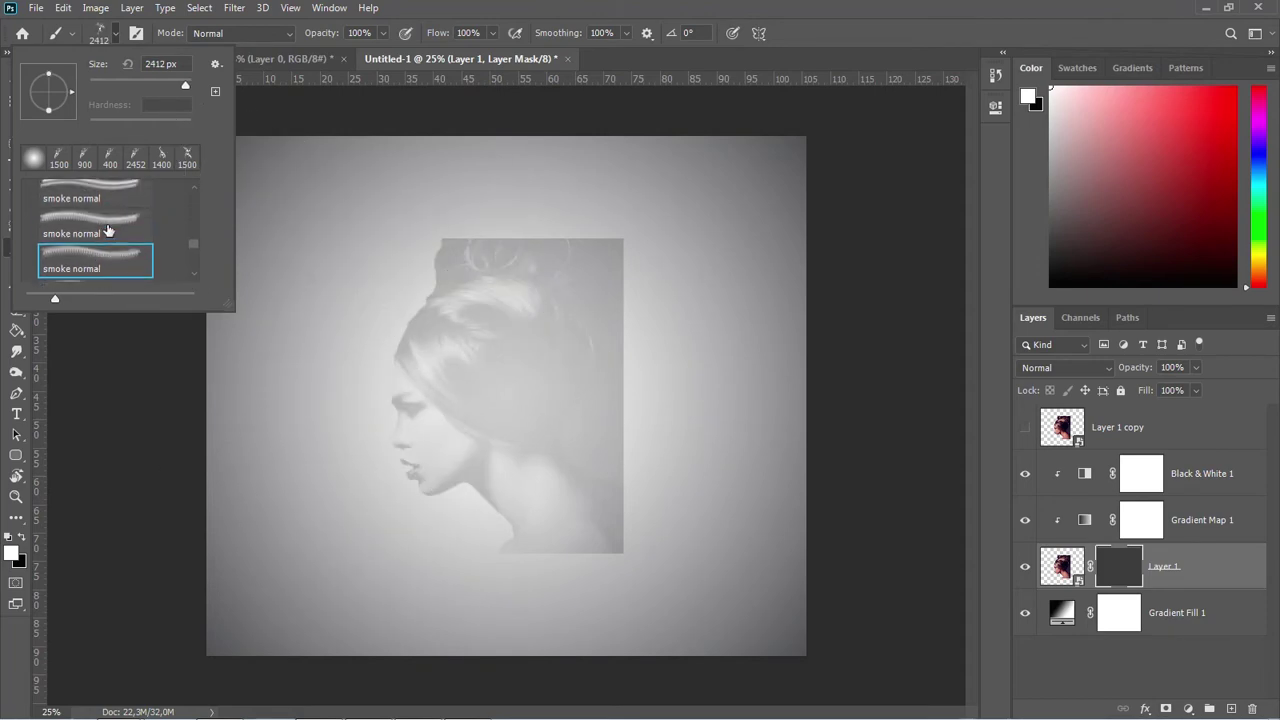
left_click(118, 235)
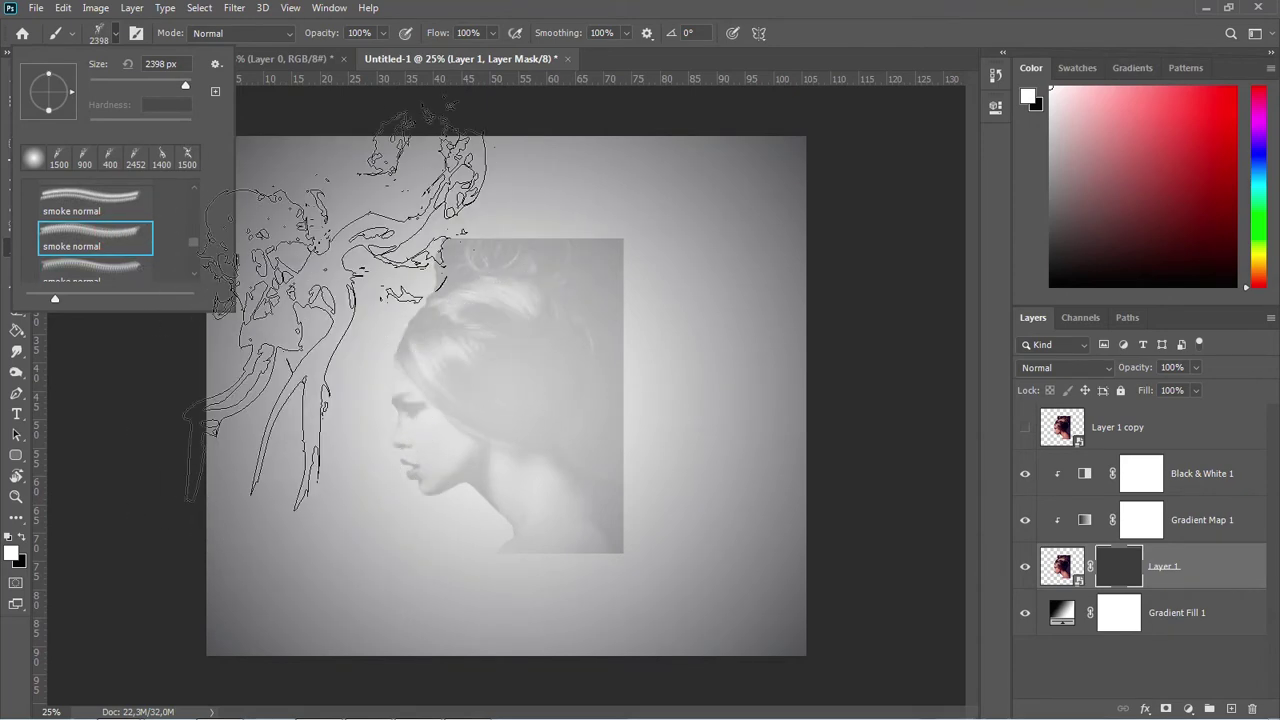
left_click(111, 201)
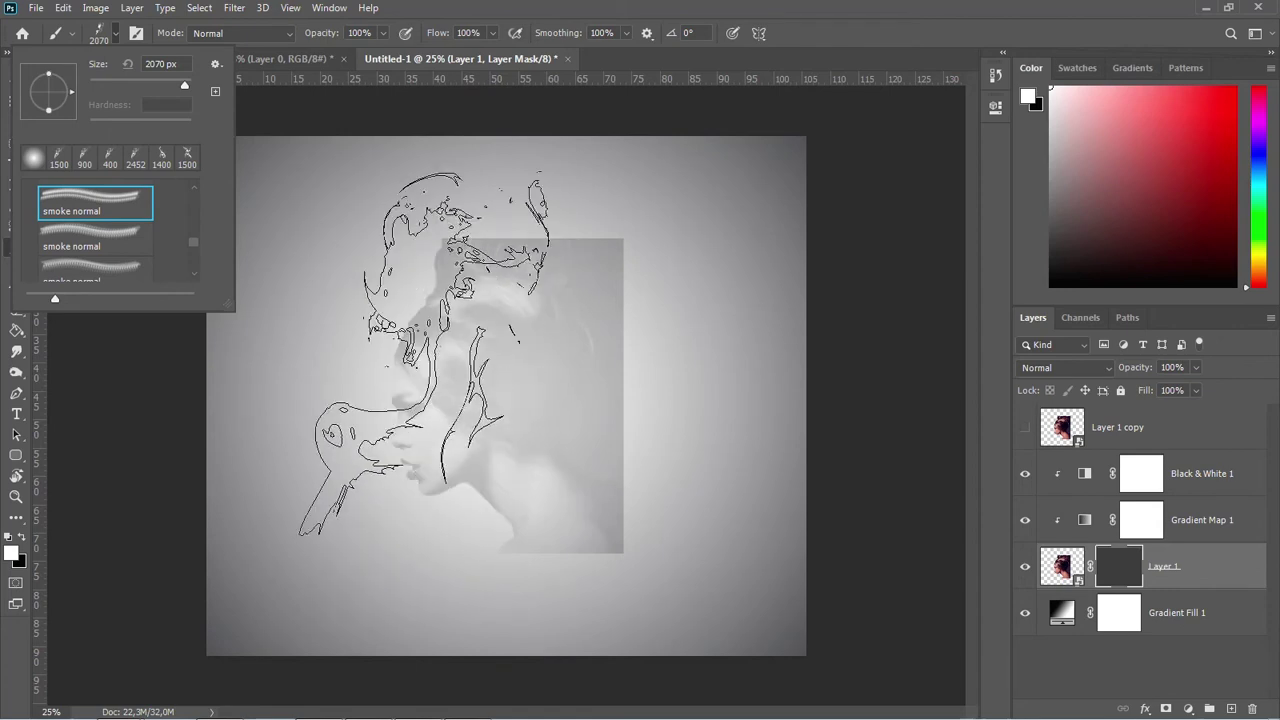
left_click(118, 40)
Reduce the smoke brush to 1200 px and stamp white smoke on Layer 1's mask over the mouth, jaw and neck
key("r")
mouse_move(436, 345)
left_mouse_down()
mouse_move(462, 322)
mouse_move(585, 355)
mouse_move(560, 346)
left_mouse_up()
key("b")
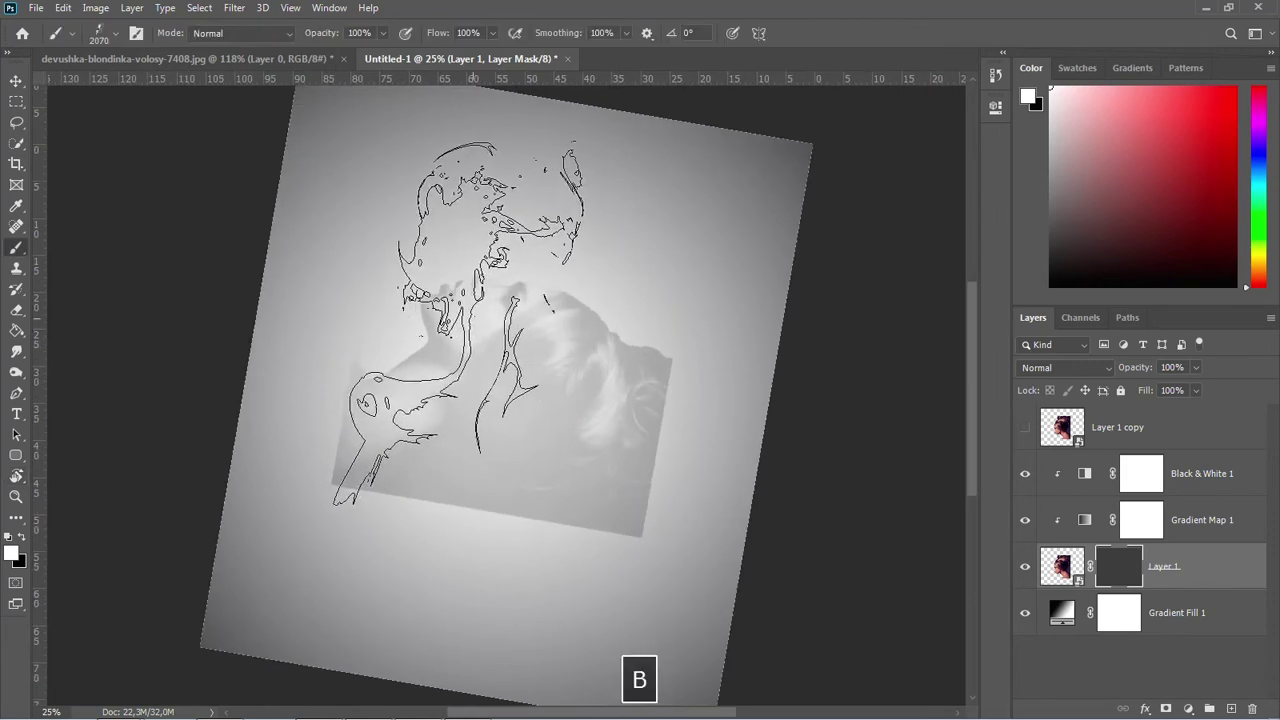
left_click_drag(420, 440, 330, 575)
left_click_drag(430, 485, 335, 578)
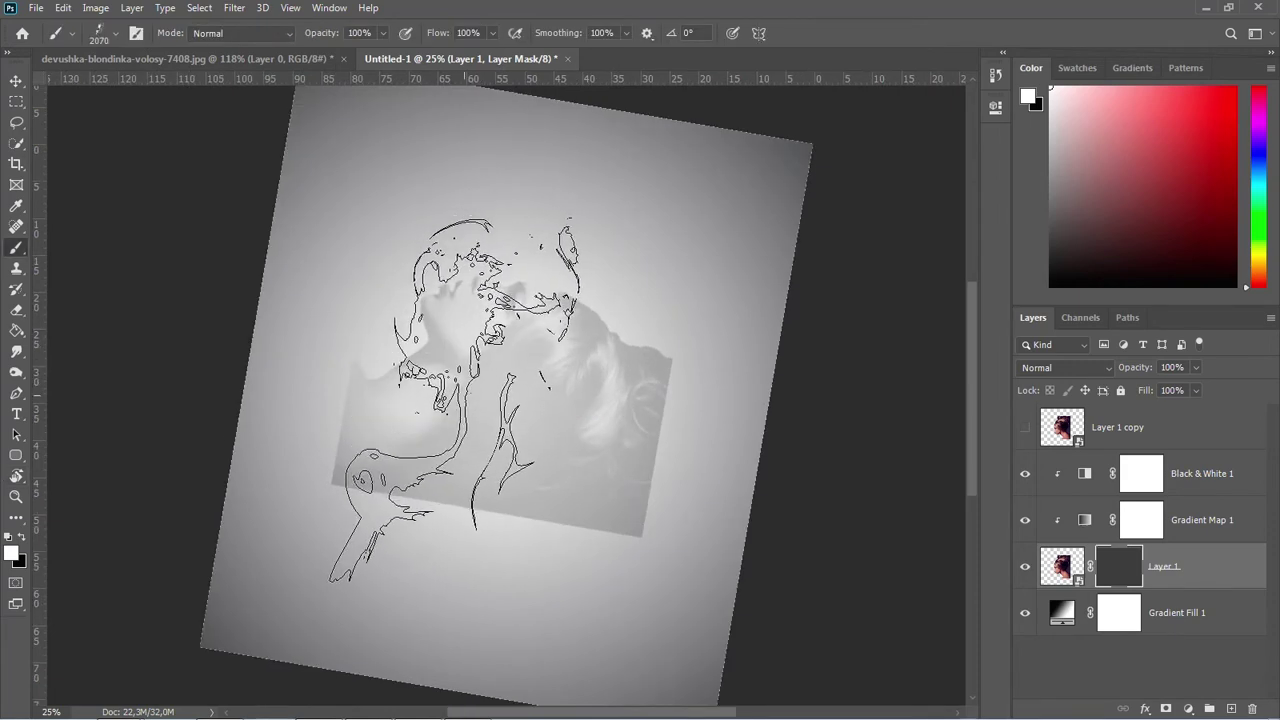
key("bracketleft")
key("bracketleft")
key("bracketleft")
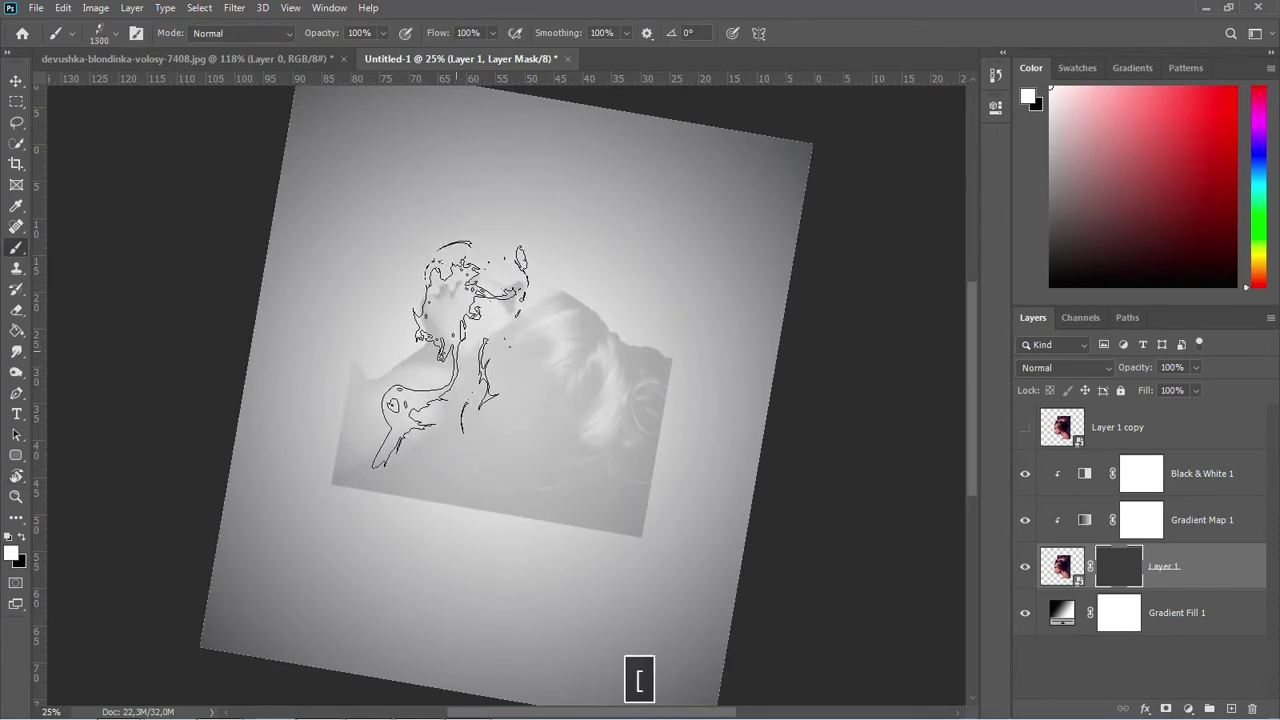
key("bracketleft")
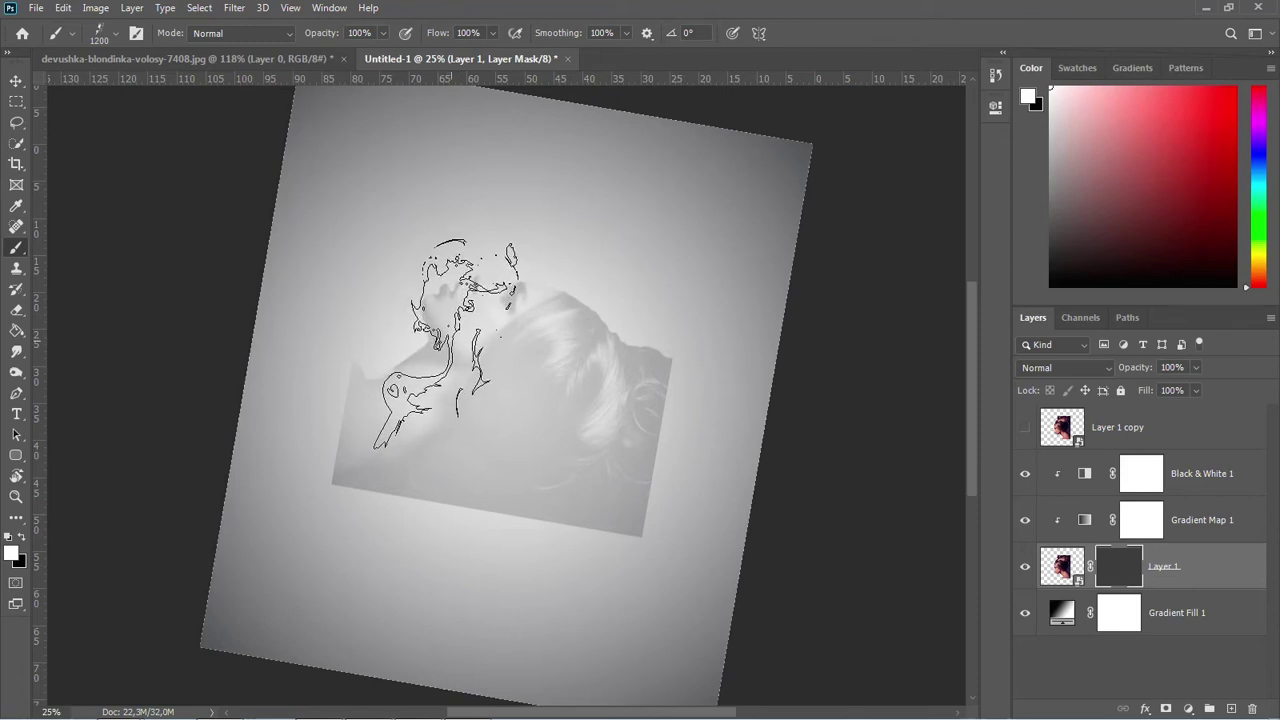
left_click(452, 341)
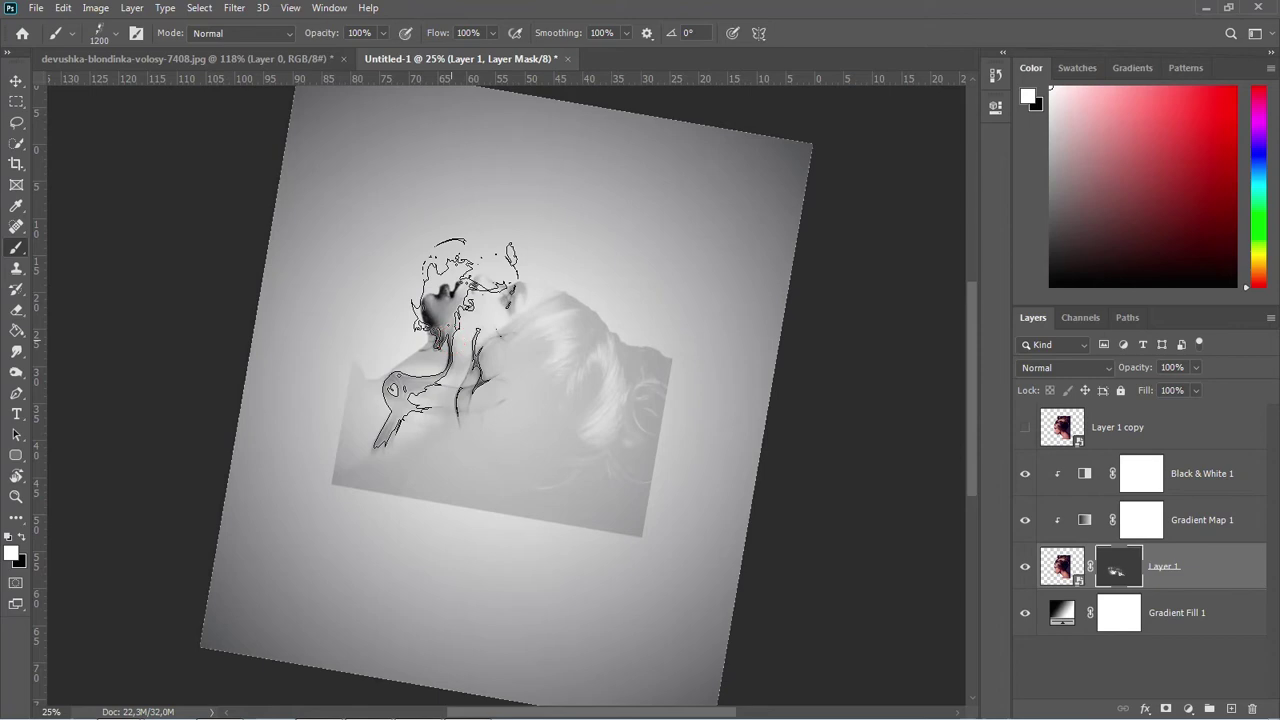
left_click(505, 356)
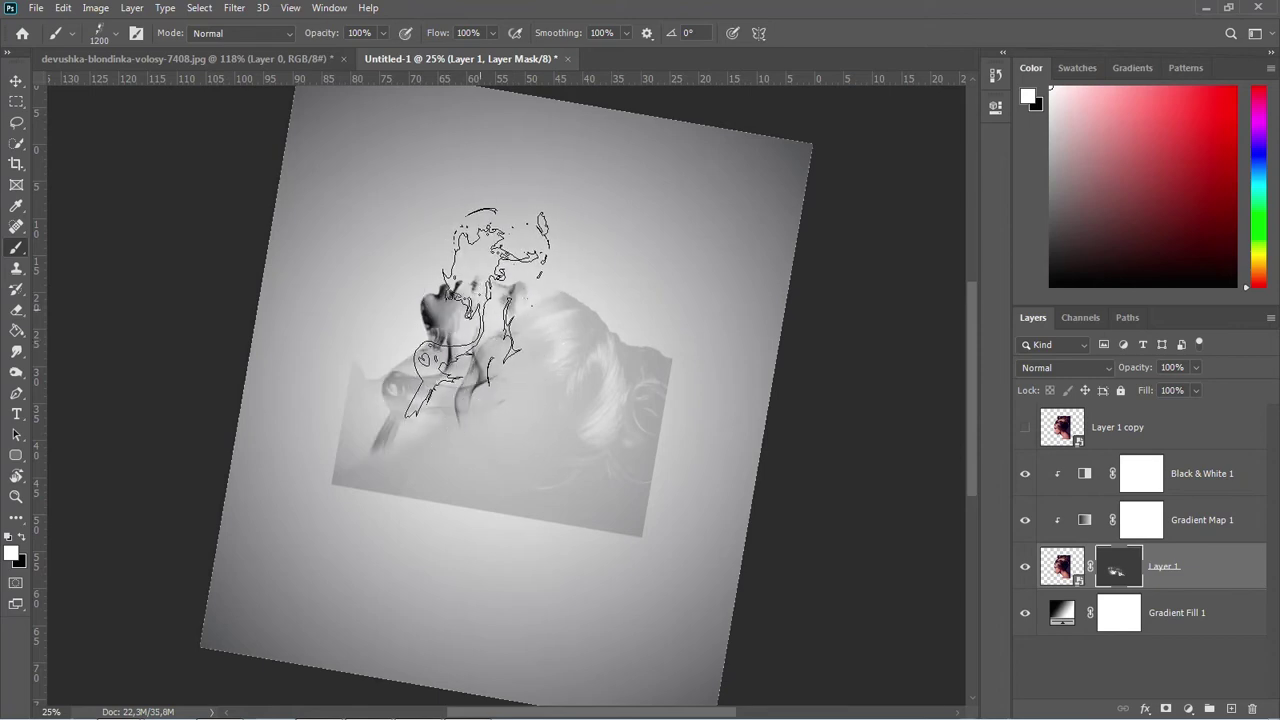
Stamp white smoke with the 1200 px brush on Layer 1's mask over the eye, nose and cheek
key("r")
mouse_move(514, 240)
left_mouse_down()
mouse_move(500, 214)
mouse_move(385, 262)
mouse_move(331, 363)
mouse_move(354, 354)
left_mouse_up()
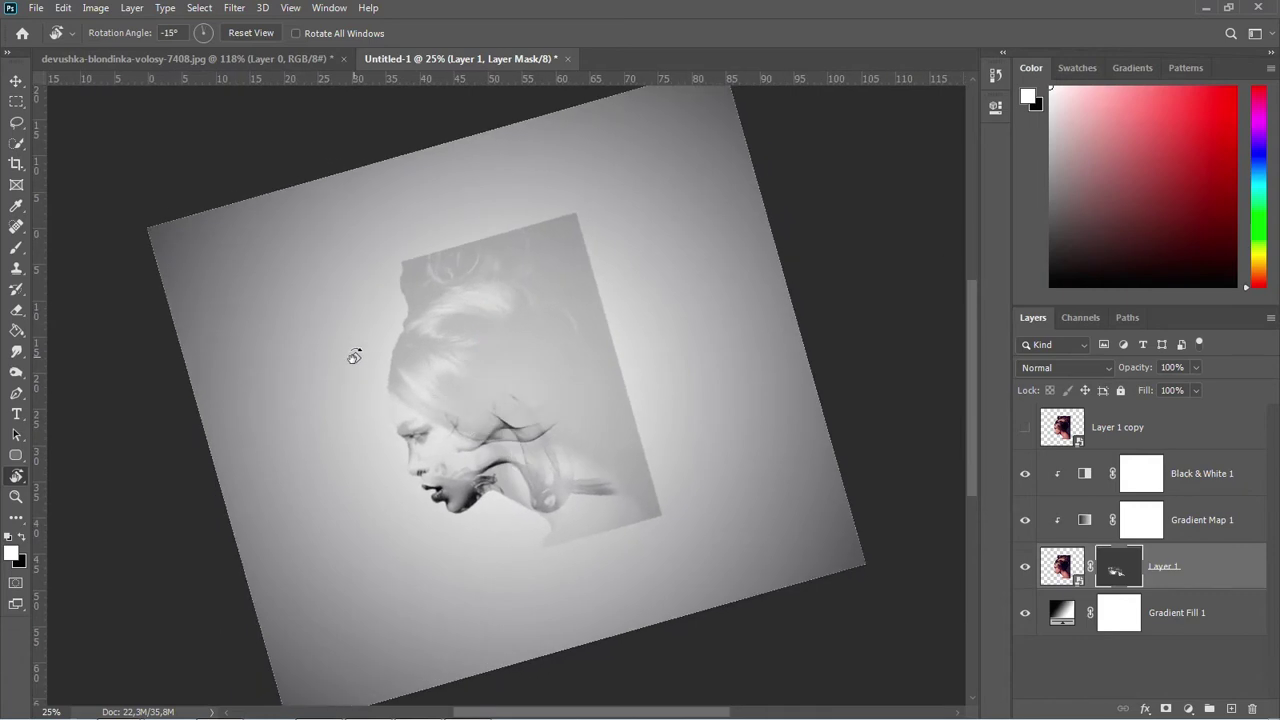
left_click_drag(445, 335, 422, 336)
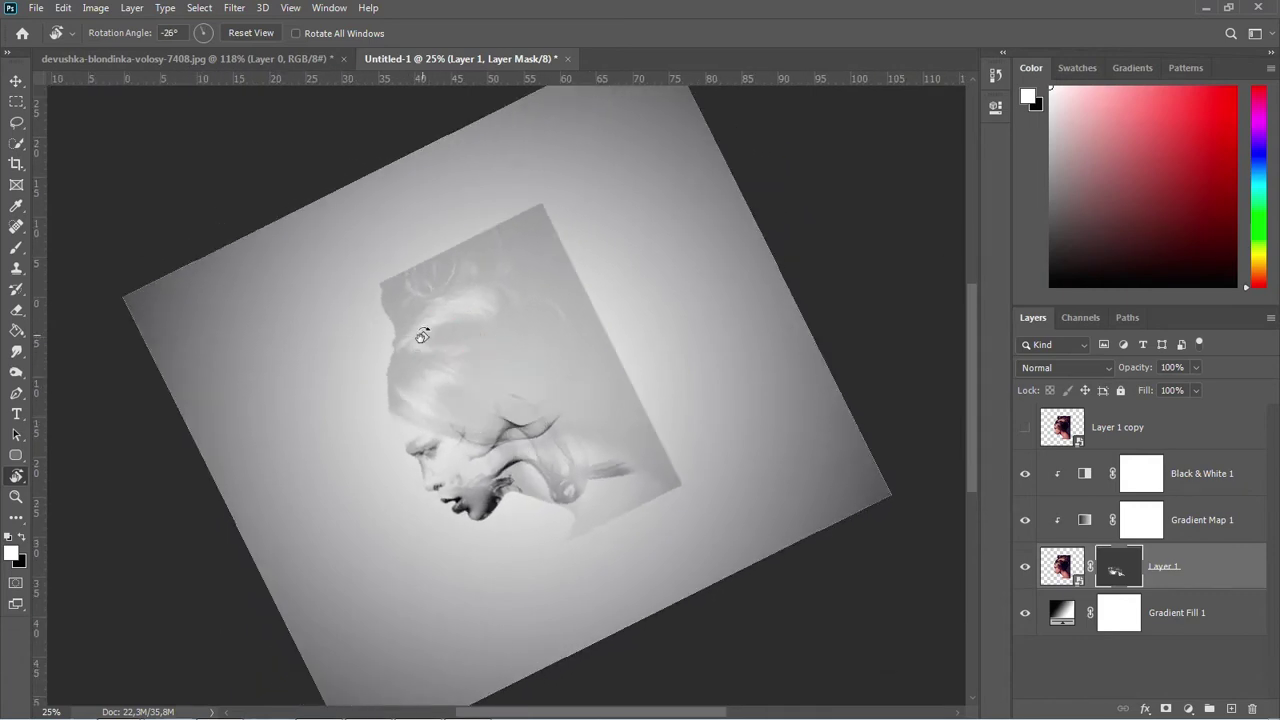
key("b")
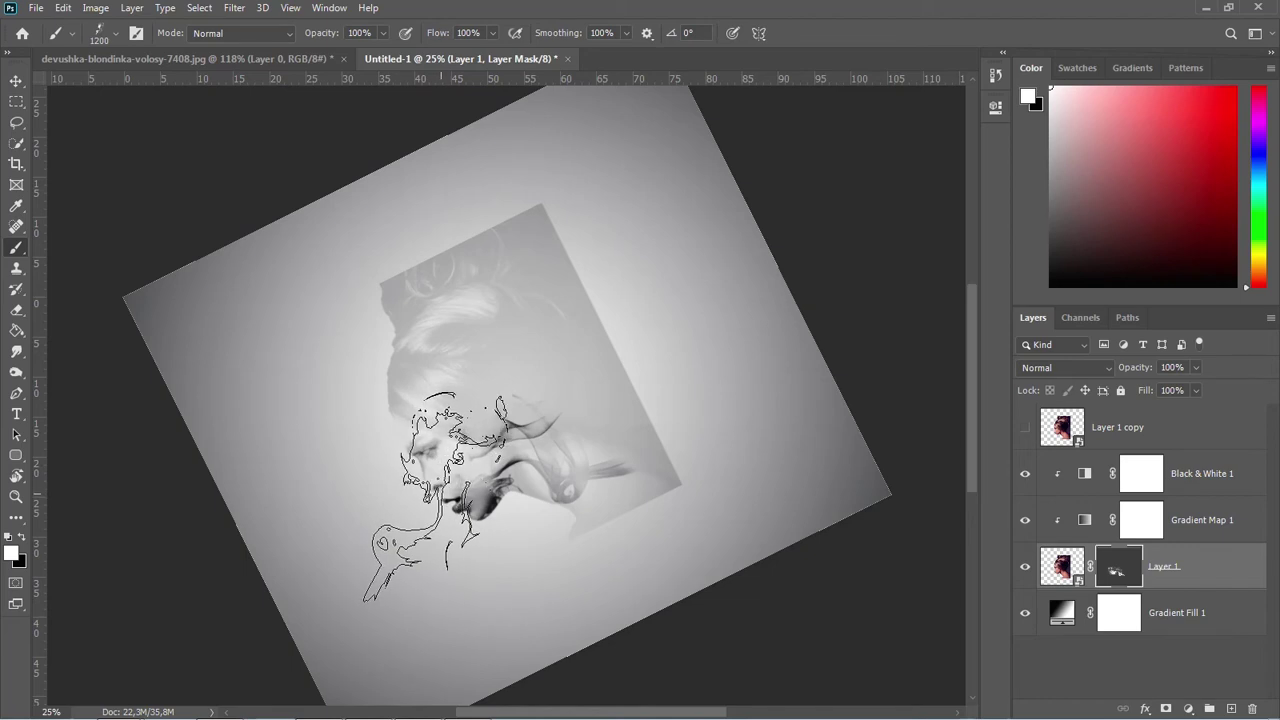
left_click(439, 501)
left_click(439, 501)
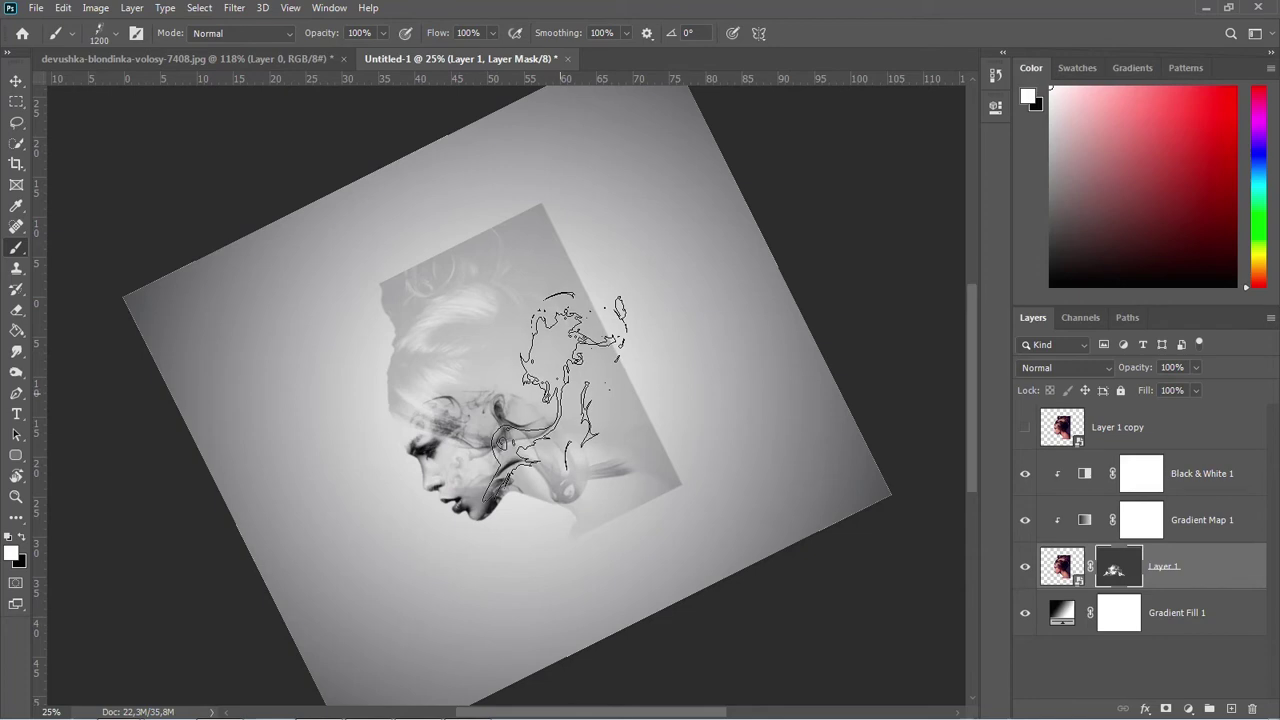
Preview Layer 1's mask at 100% density and set the density back to 83%
key("r")
left_click_drag(402, 241, 500, 242)
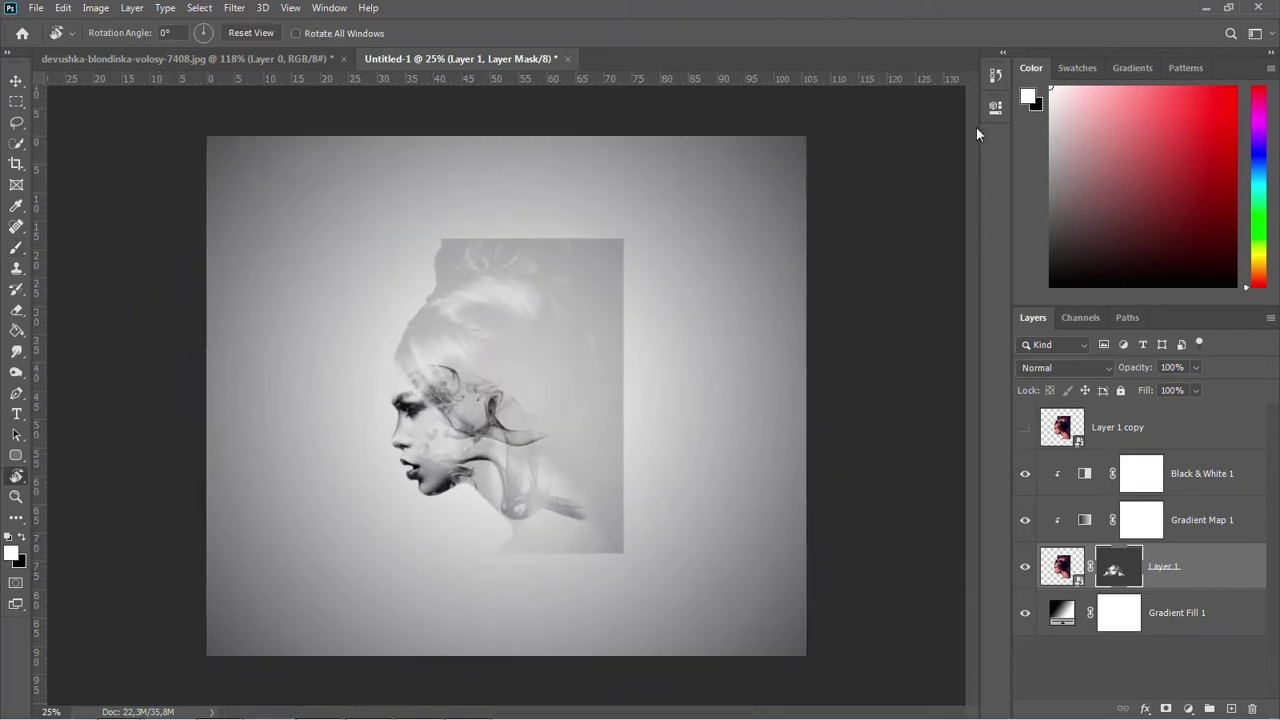
left_click(995, 108)
left_click_drag(921, 223, 959, 216)
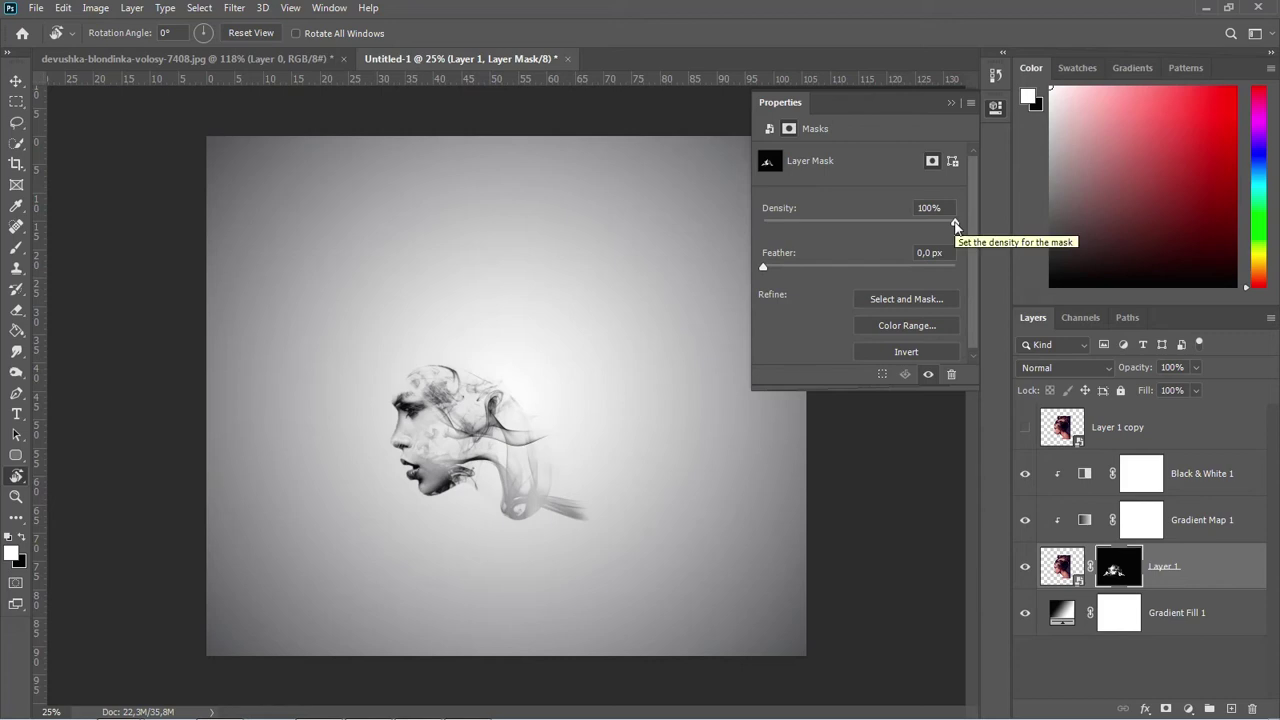
left_click_drag(937, 224, 923, 225)
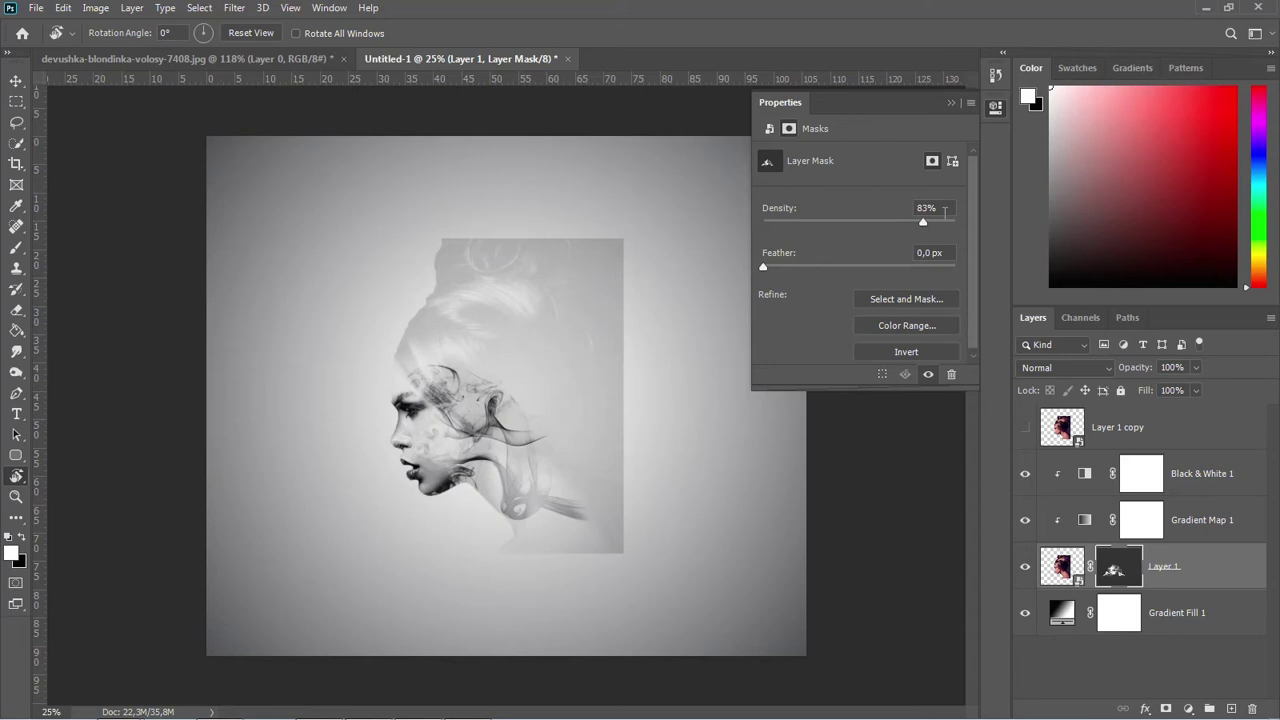
left_click(996, 108)
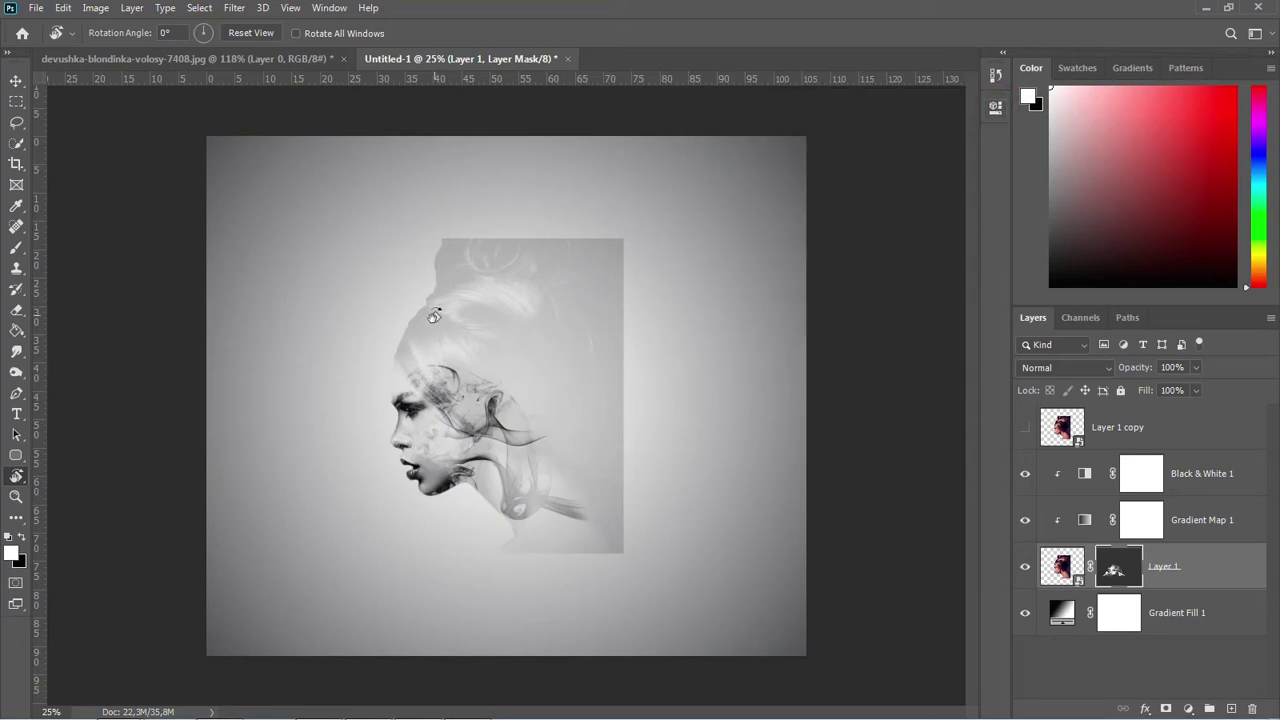
Choose the 2448 px smoke normal brush preset for painting on Layer 1's mask
key("b")
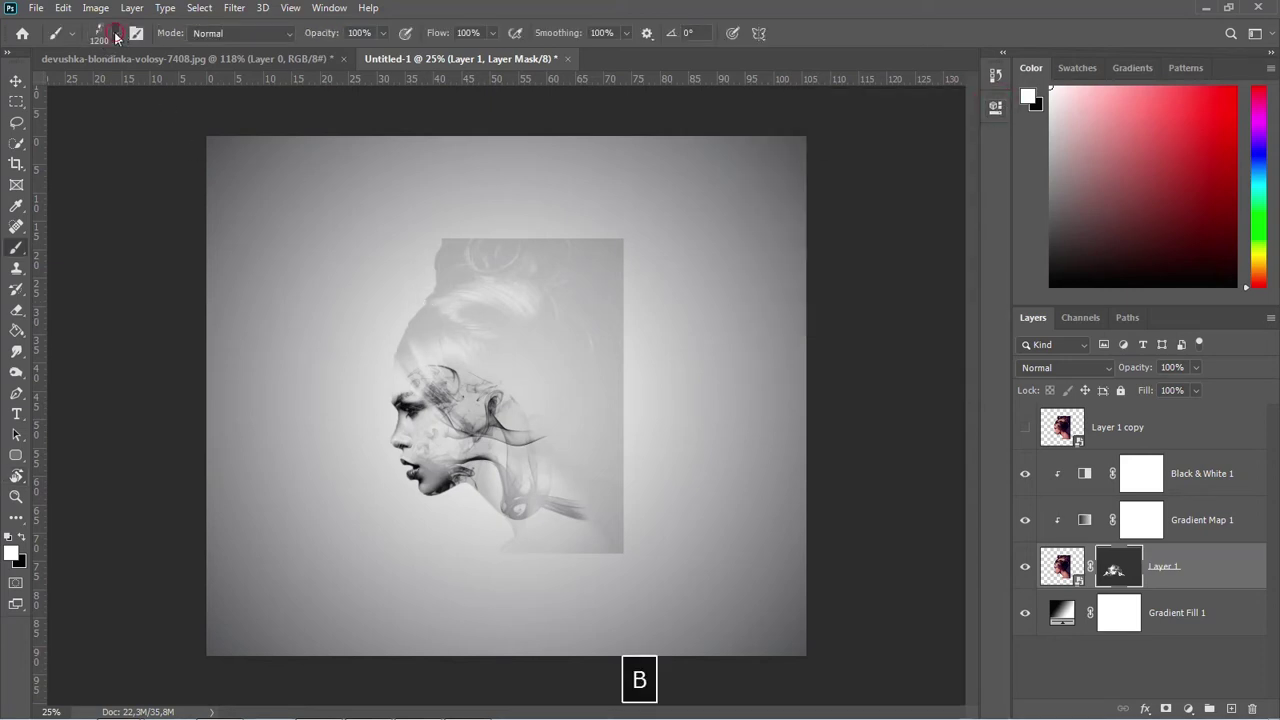
left_click(116, 38)
scroll(106, 230, "up", 1)
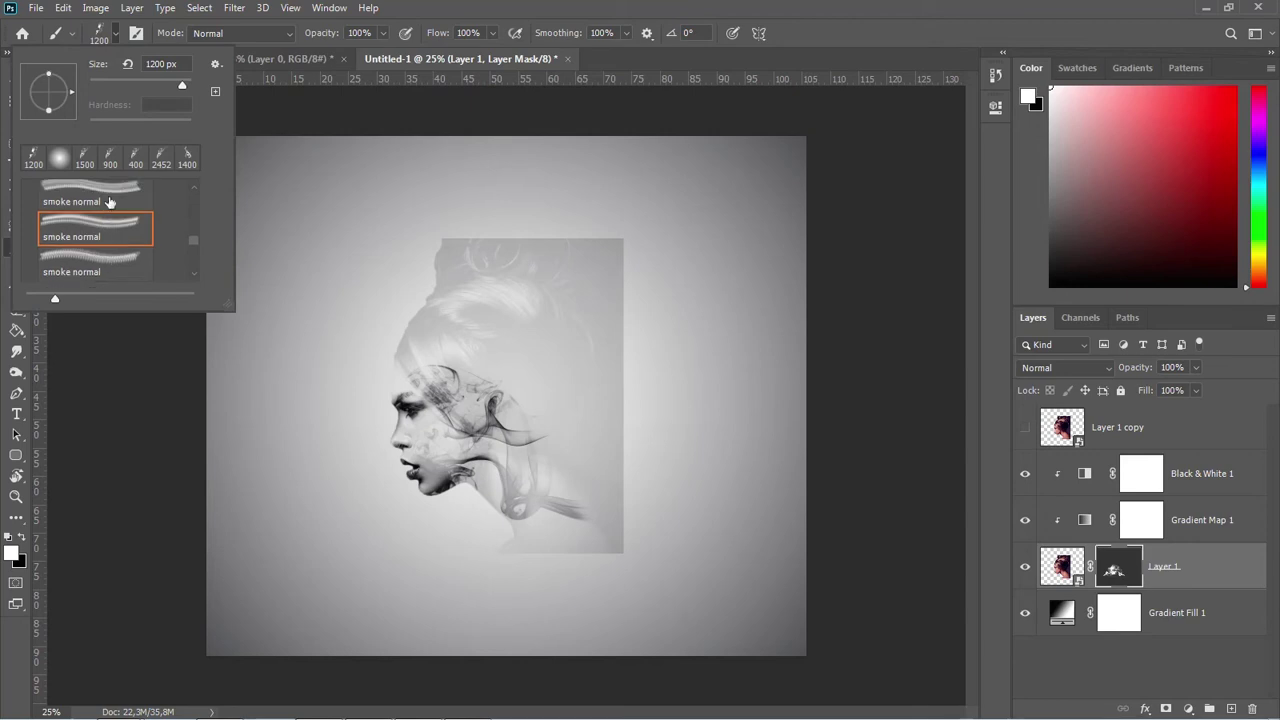
left_click(107, 194)
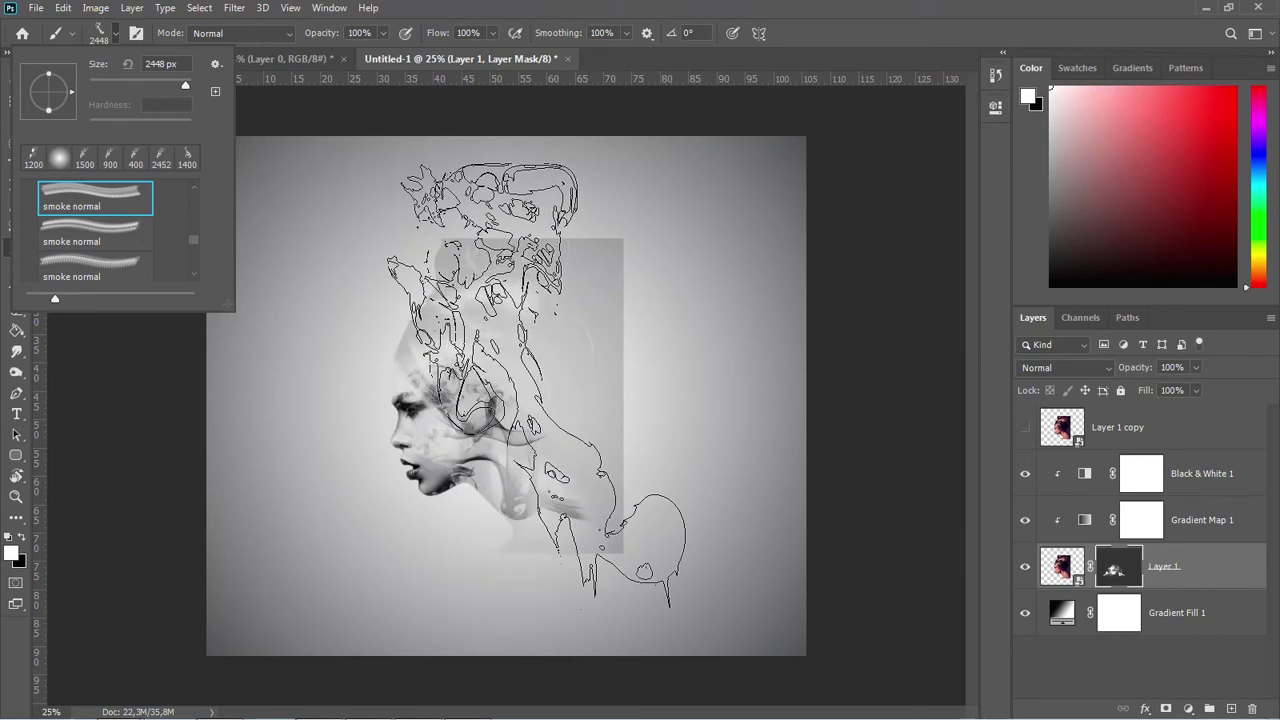
key("r")
left_click(117, 37)
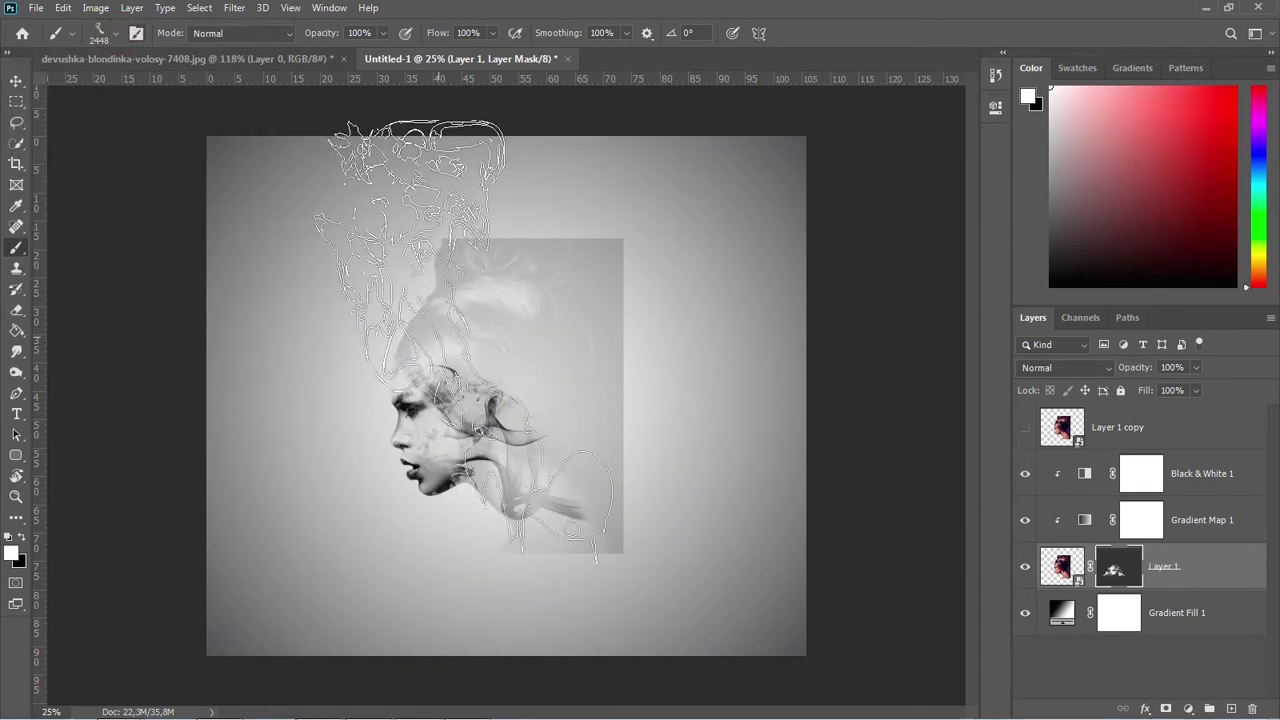
Reduce the new smoke brush's size to 1500 px to fit the woman's head
key("r")
left_click_drag(586, 305, 504, 288)
key("b")
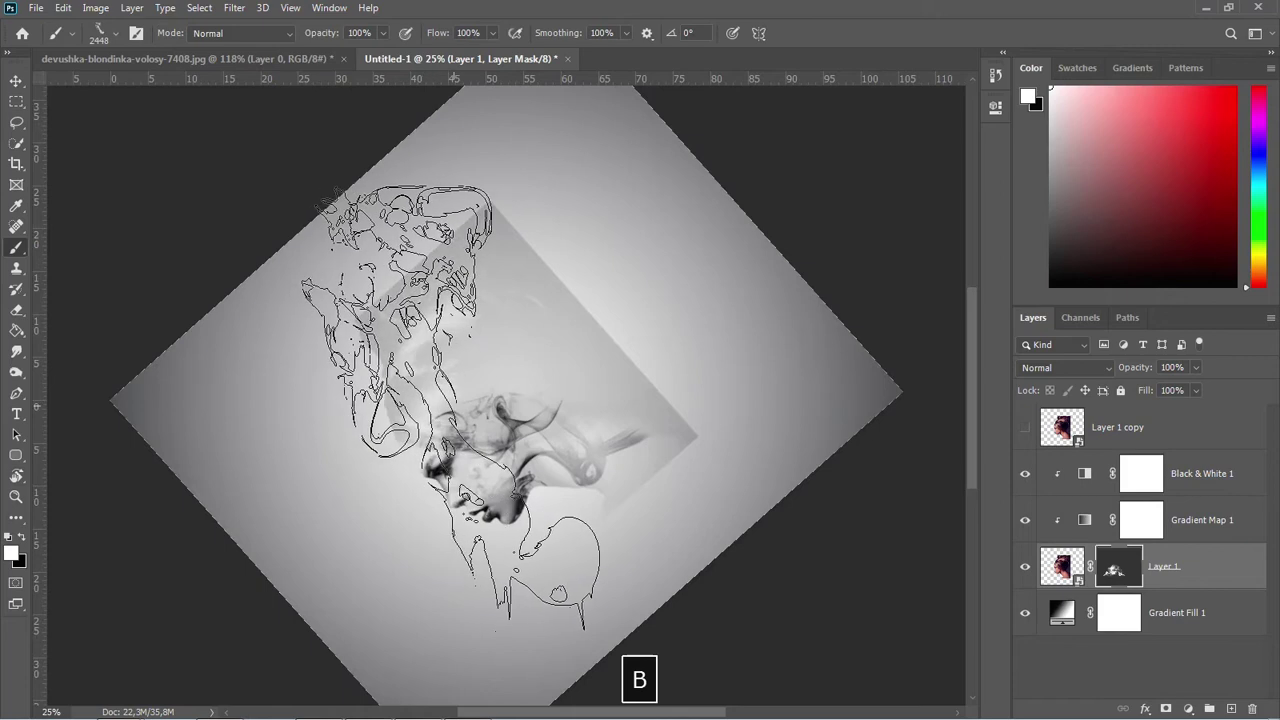
key("[")
key("[")
key("[")
key("[")
key("[")
key("[")
key("[")
key("[")
key("[")
key("[")
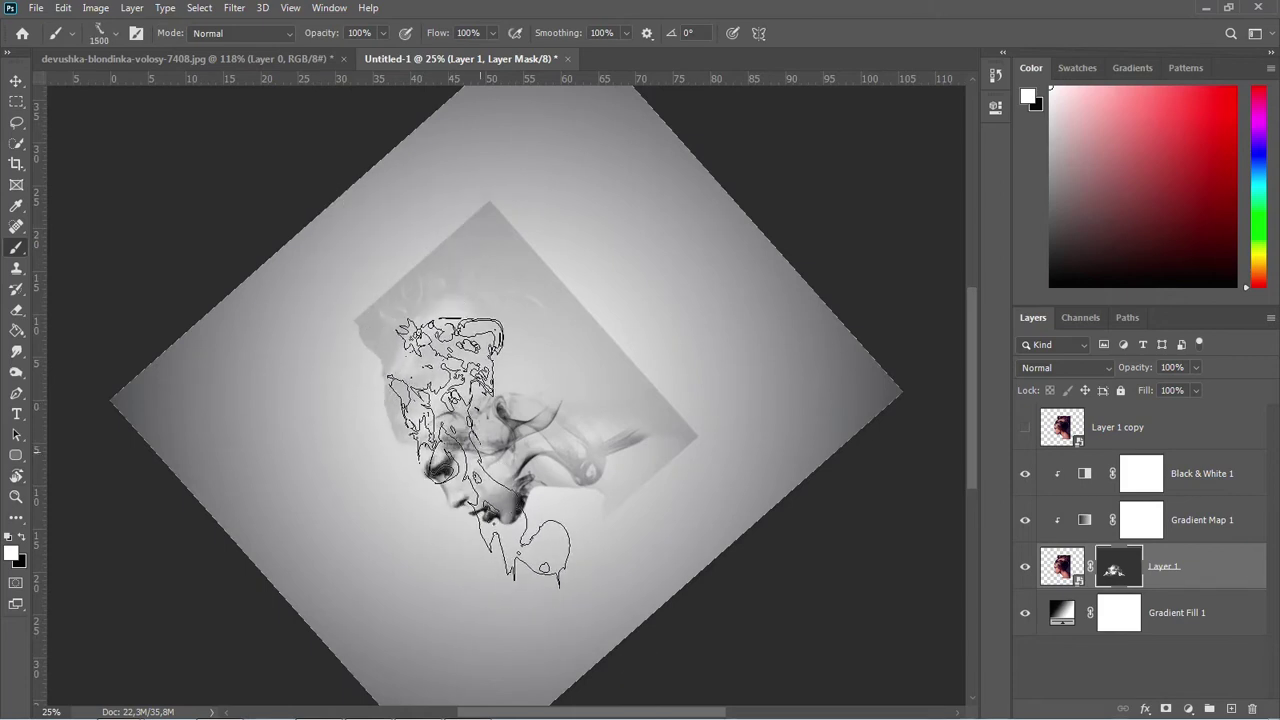
Reduce the smoke brush to 1400 px and stamp white smoke on Layer 1's mask over the forehead and hair
key("r")
left_click_drag(503, 377, 503, 378)
key("b")
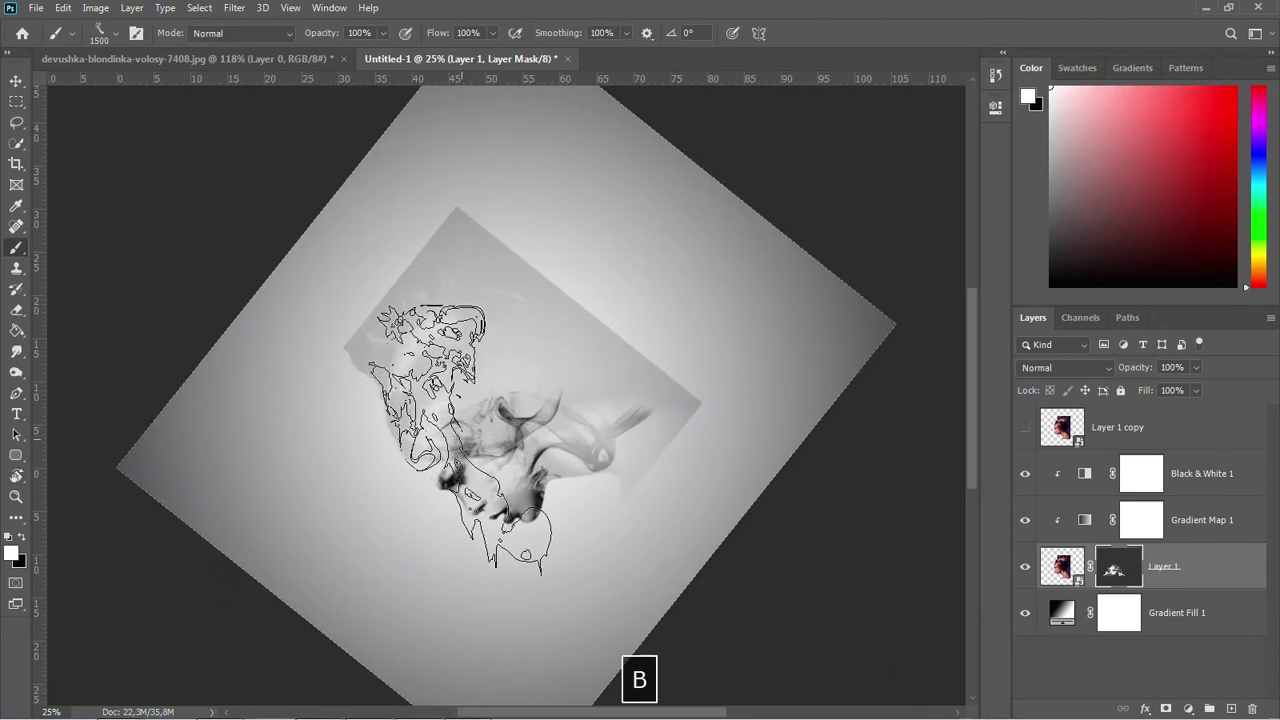
key("r")
left_click_drag(504, 361, 496, 364)
key("b")
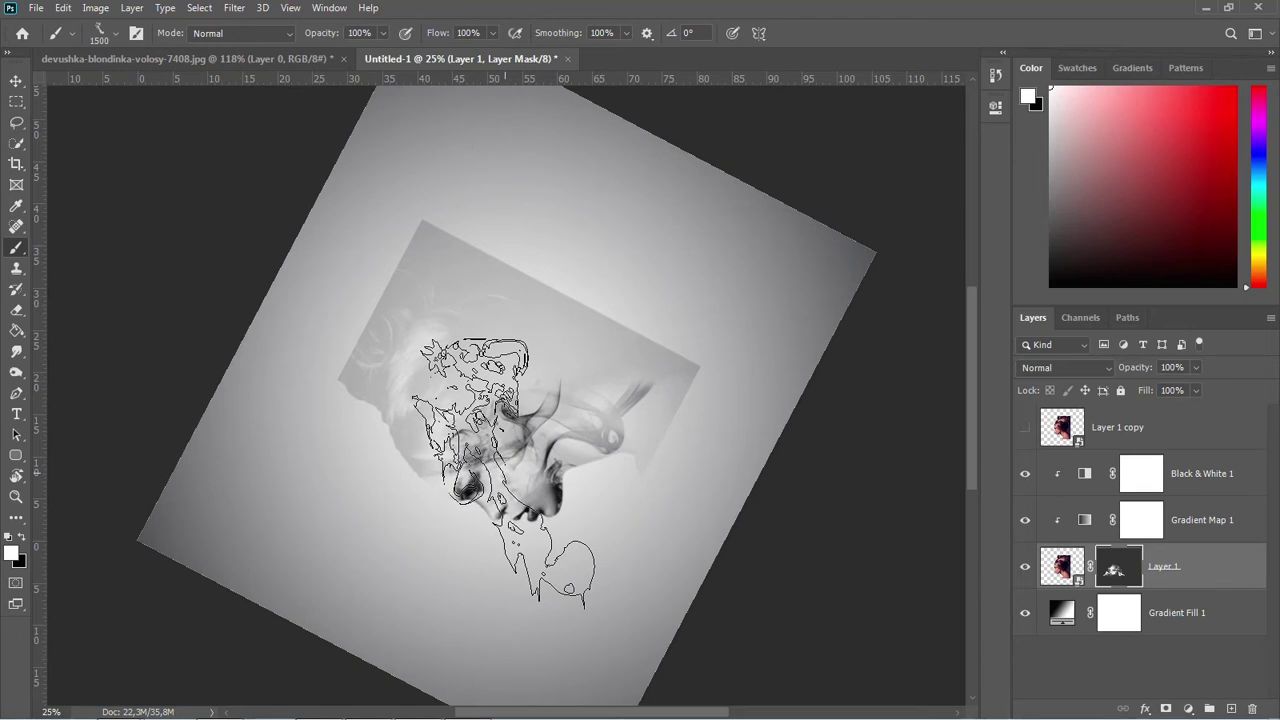
key("bracketleft")
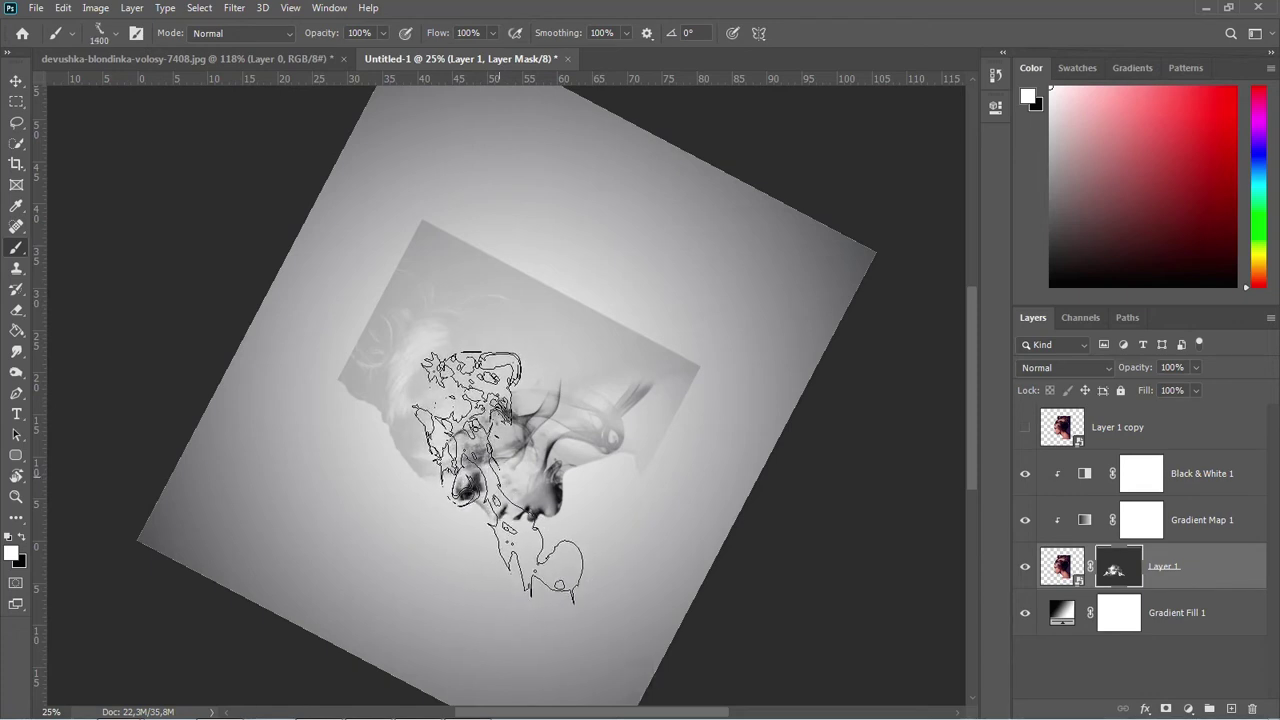
left_click(497, 477)
left_click(497, 477)
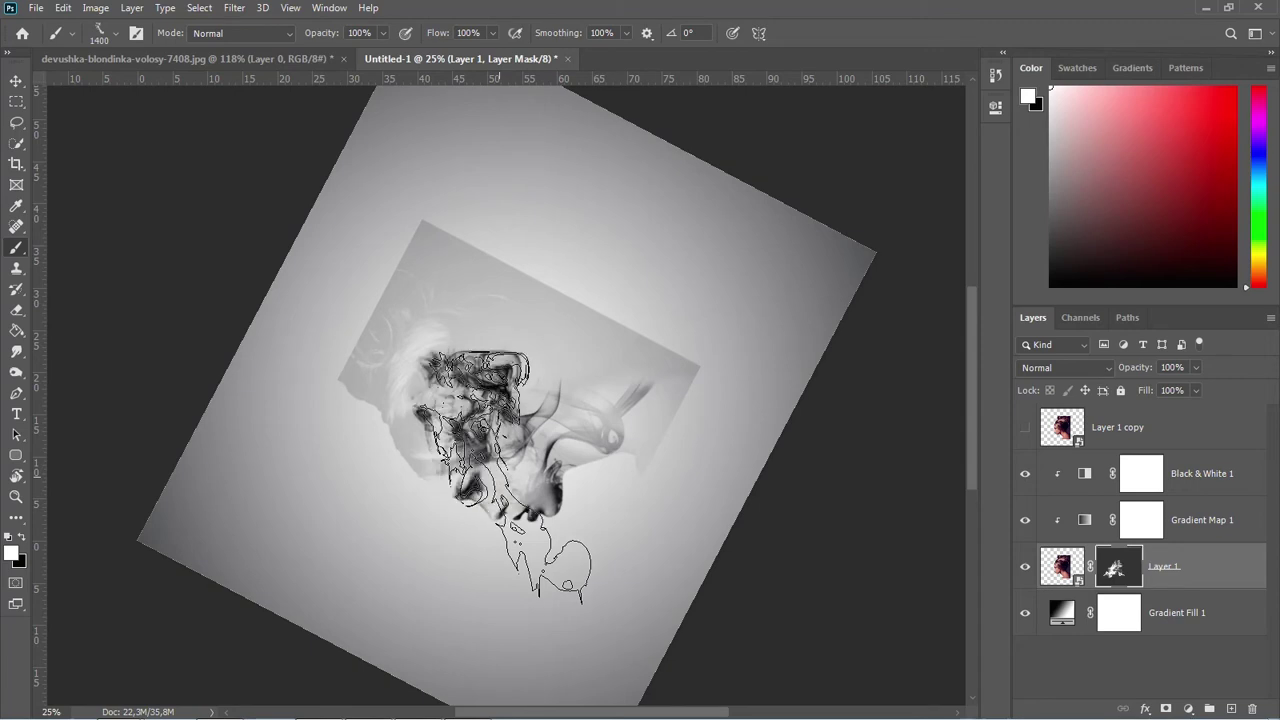
Rotate the canvas view back to 0° and set Layer 1's mask density to 100%
key("r")
left_click_drag(486, 289, 589, 329)
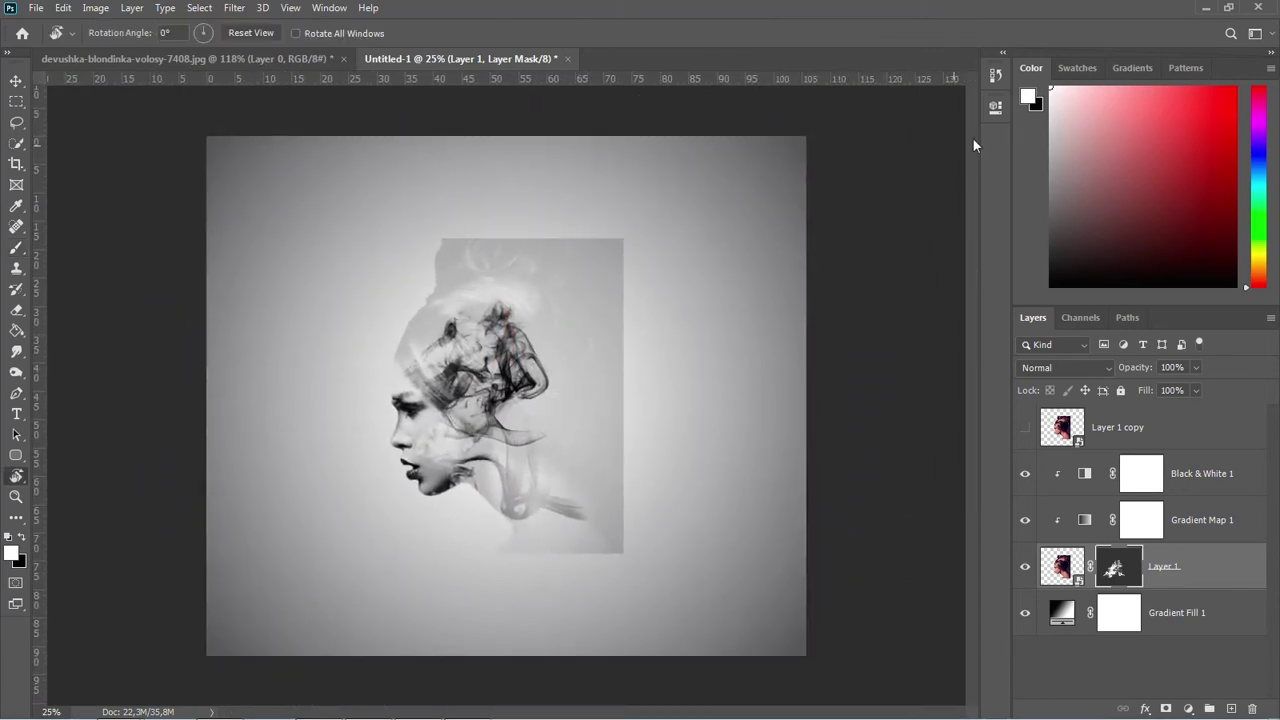
left_click(995, 109)
left_click_drag(923, 219, 973, 222)
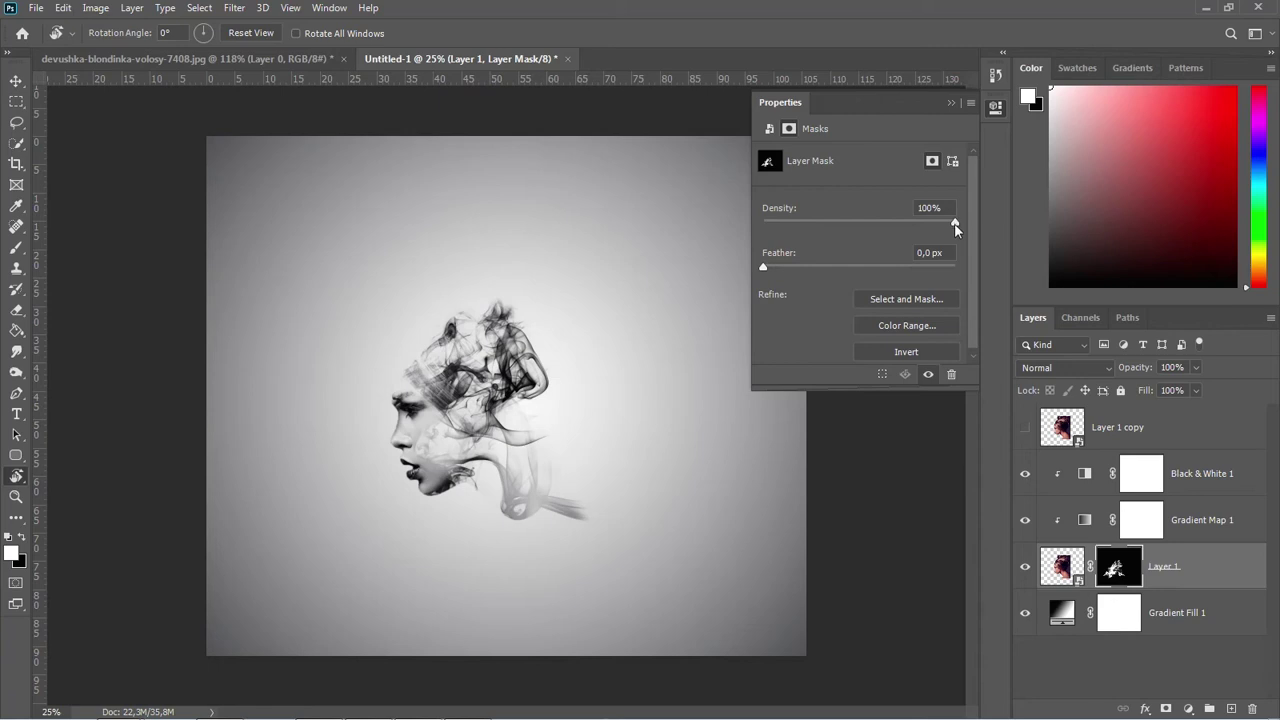
left_click(955, 224)
left_click(994, 108)
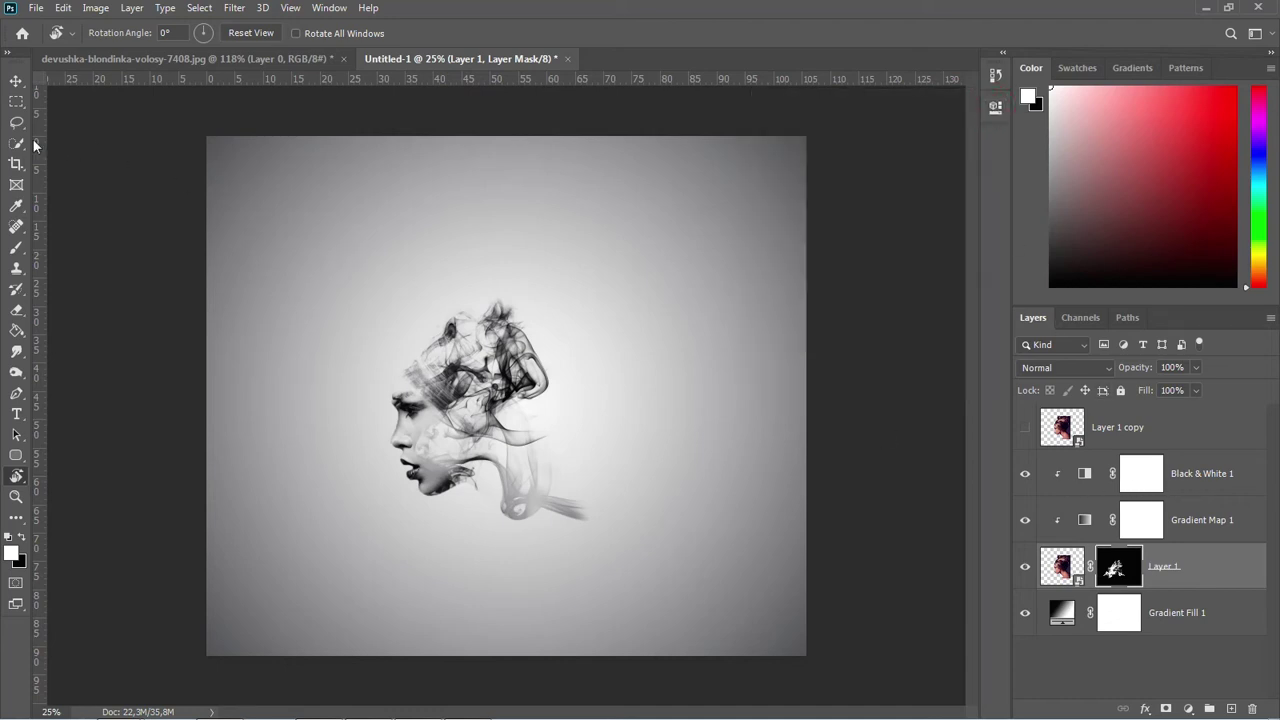
Switch to the soft round brush with 0% hardness and reduce its size to 200 px
key("b")
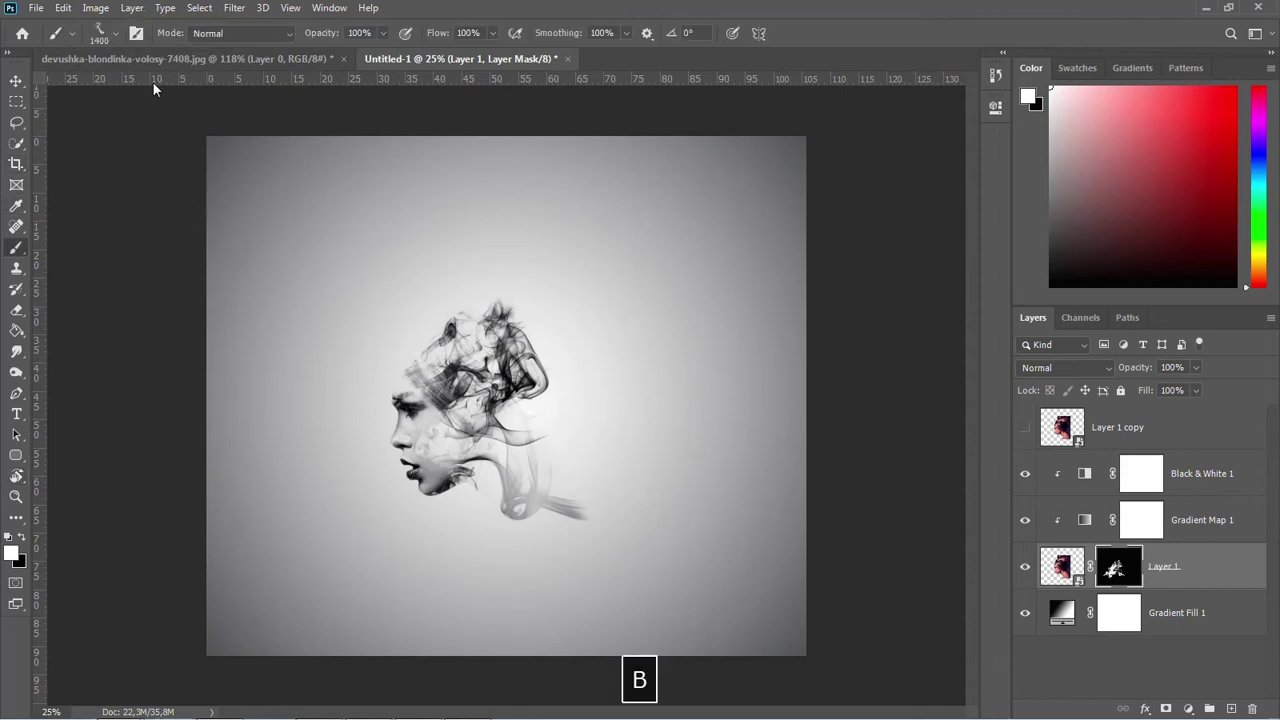
left_click(101, 28)
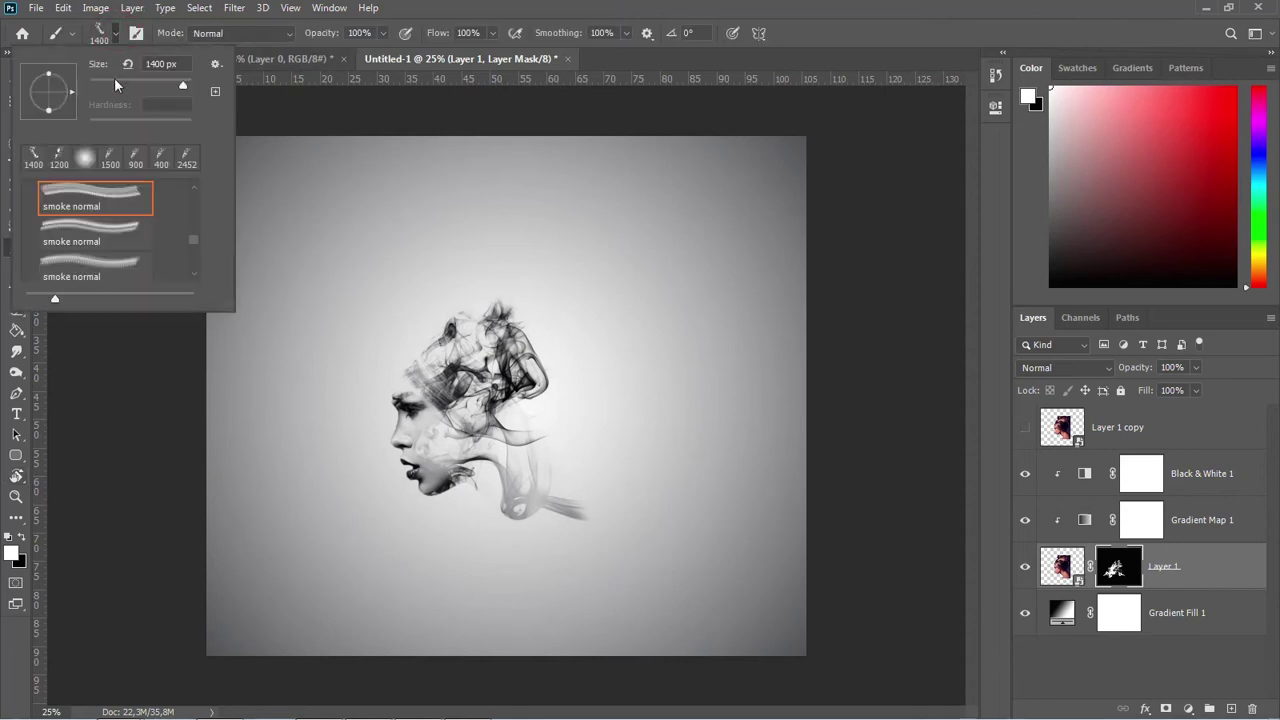
left_click(85, 156)
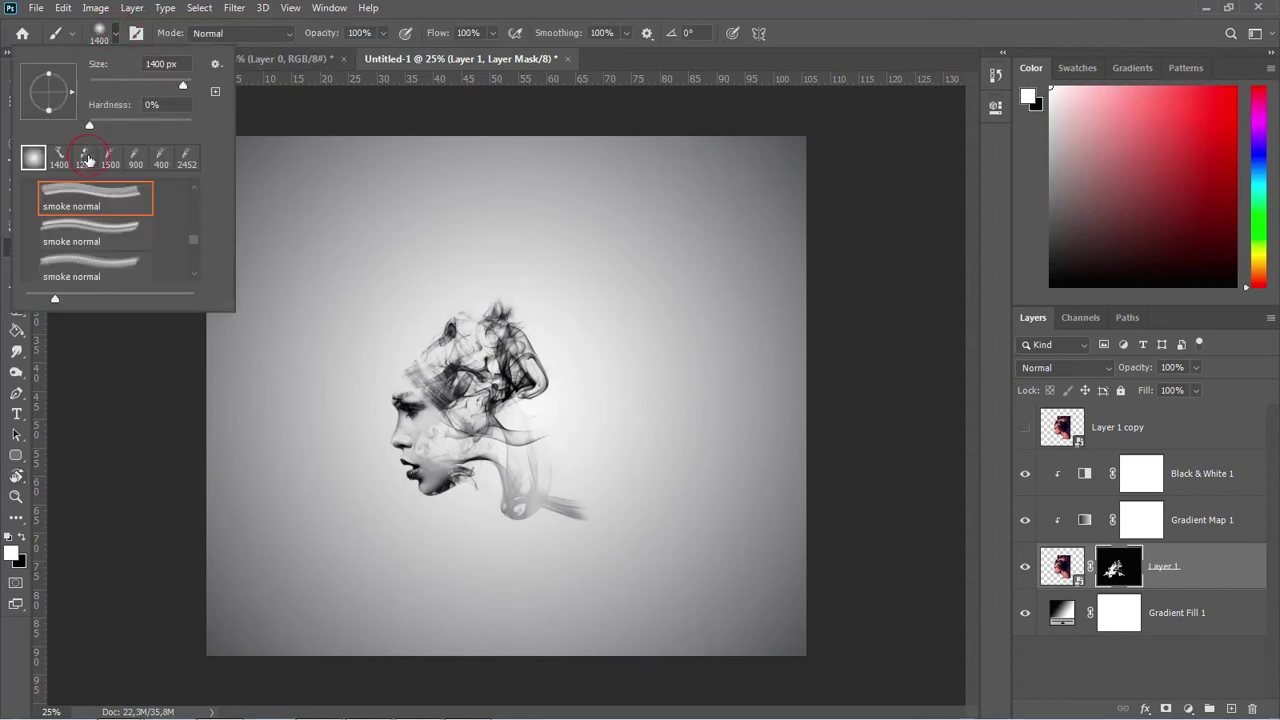
left_click(118, 33)
key("bracketleft")
key("bracketleft")
key("bracketleft")
key("bracketleft")
key("bracketleft")
key("bracketleft")
key("bracketleft")
key("bracketleft")
key("bracketleft")
key("bracketleft")
key("bracketleft")
key("bracketleft")
key("bracketleft")
Paint white on Layer 1's mask along the brow, nose, mouth and chin to reveal more of the woman's face
scroll(403, 427, "up", 3)
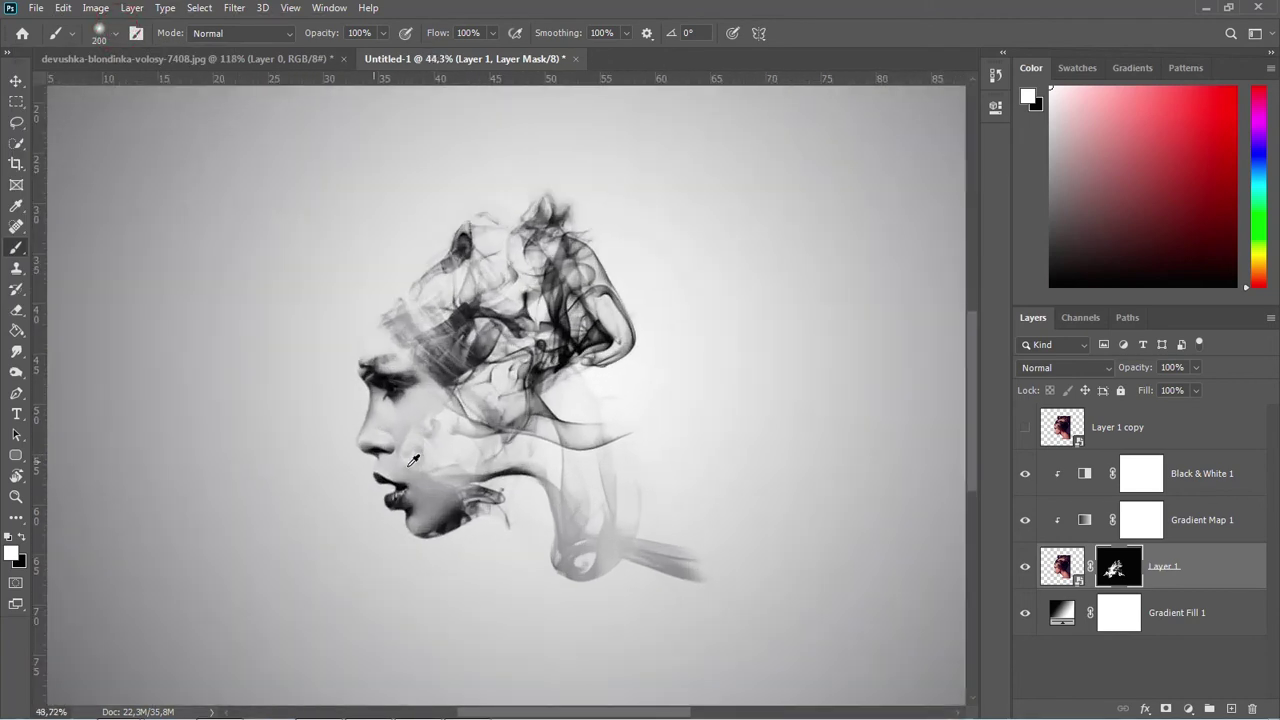
mouse_move(378, 380)
left_mouse_down()
mouse_move(386, 368)
mouse_move(368, 362)
mouse_move(379, 375)
left_mouse_up()
left_click(374, 406)
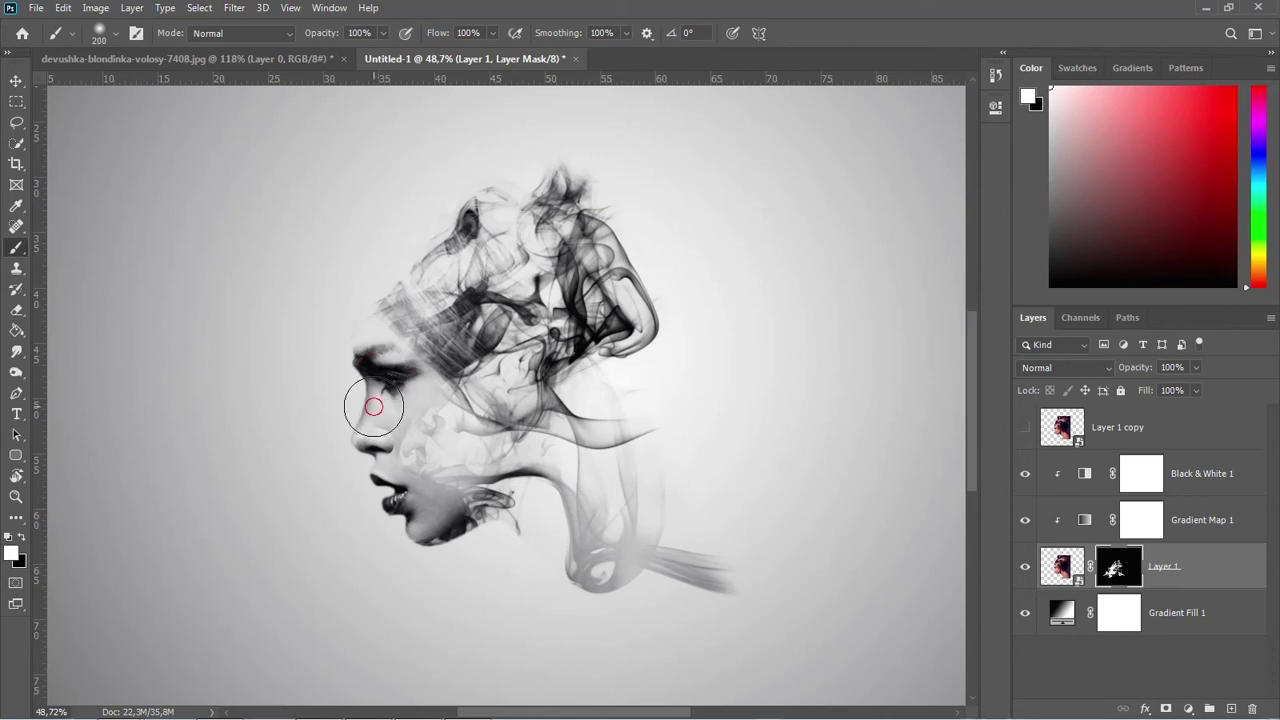
mouse_move(366, 446)
left_mouse_down()
mouse_move(385, 511)
mouse_move(374, 528)
mouse_move(420, 557)
mouse_move(478, 565)
left_mouse_up()
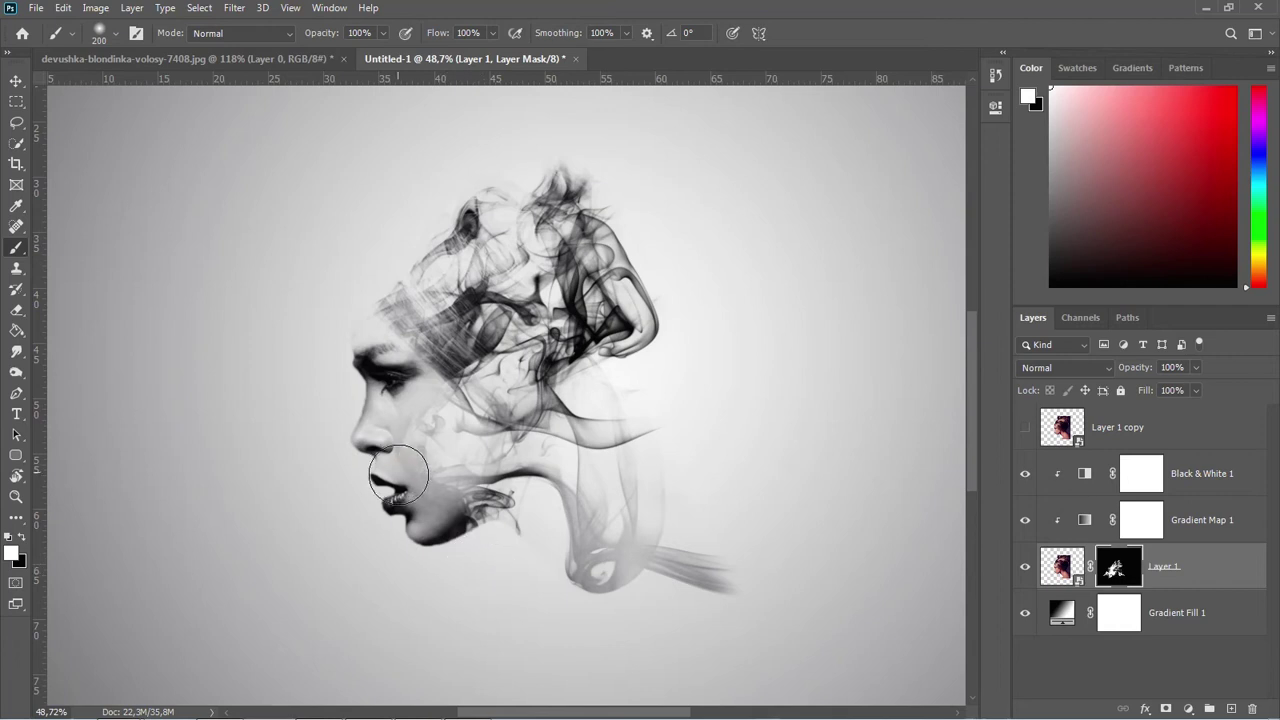
scroll(560, 474, "down", 1)
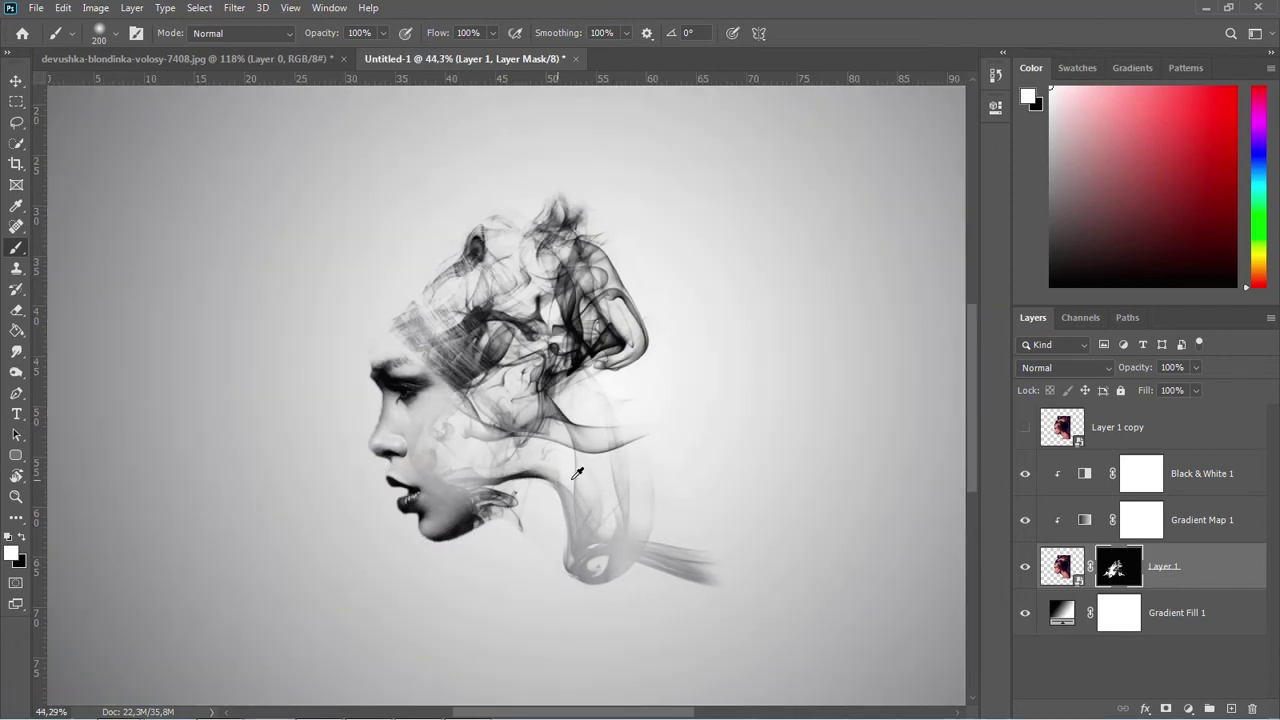
scroll(630, 424, "down", 1)
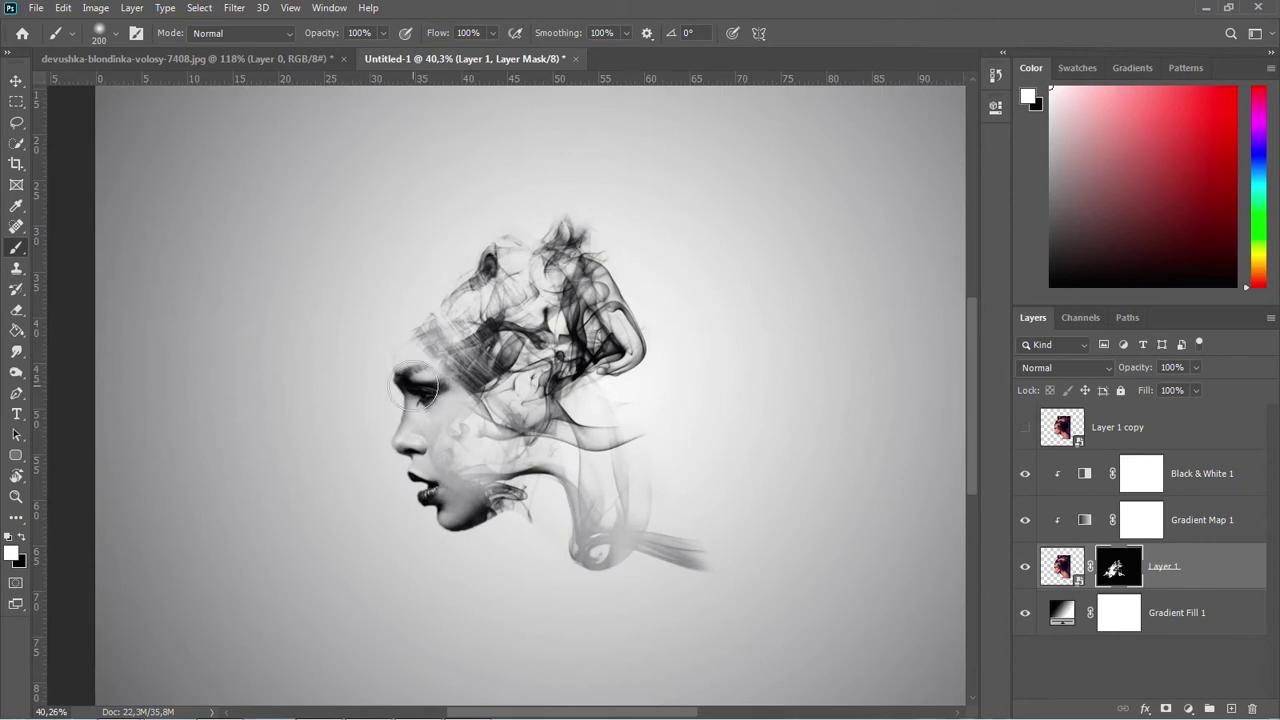
scroll(655, 396, "down", 3)
scroll(718, 378, "up", 3)
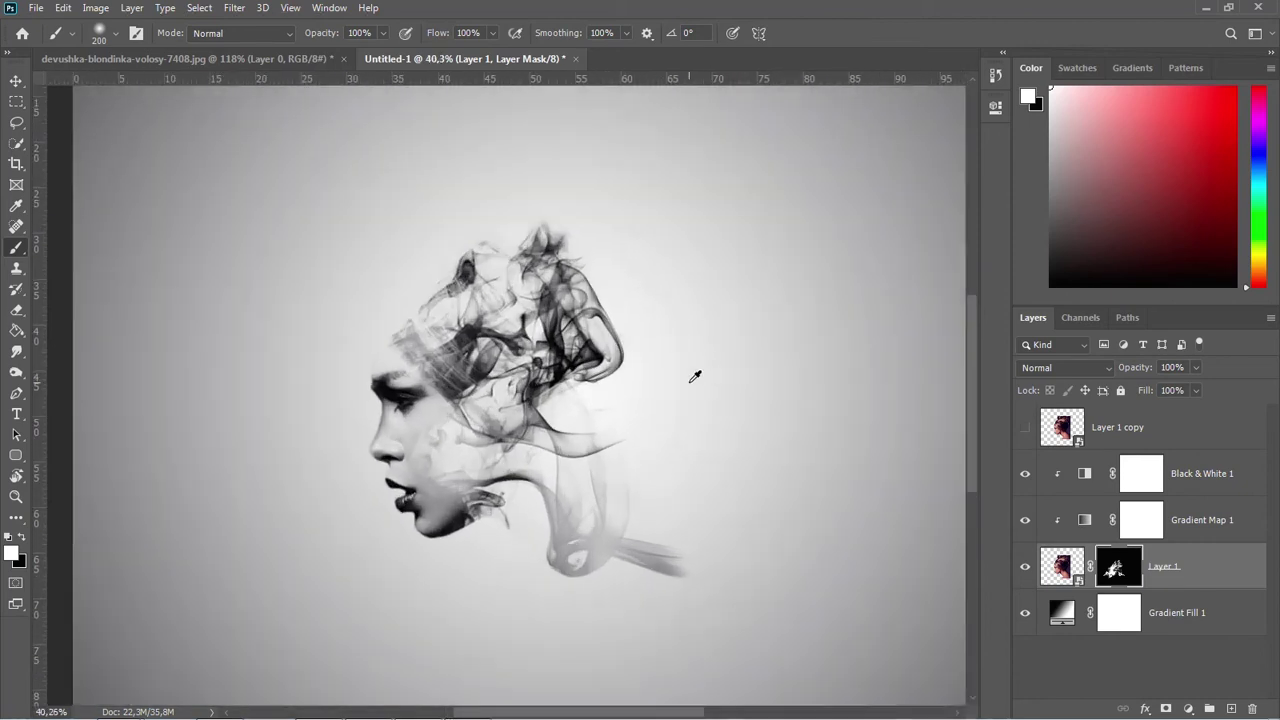
scroll(670, 372, "down", 1)
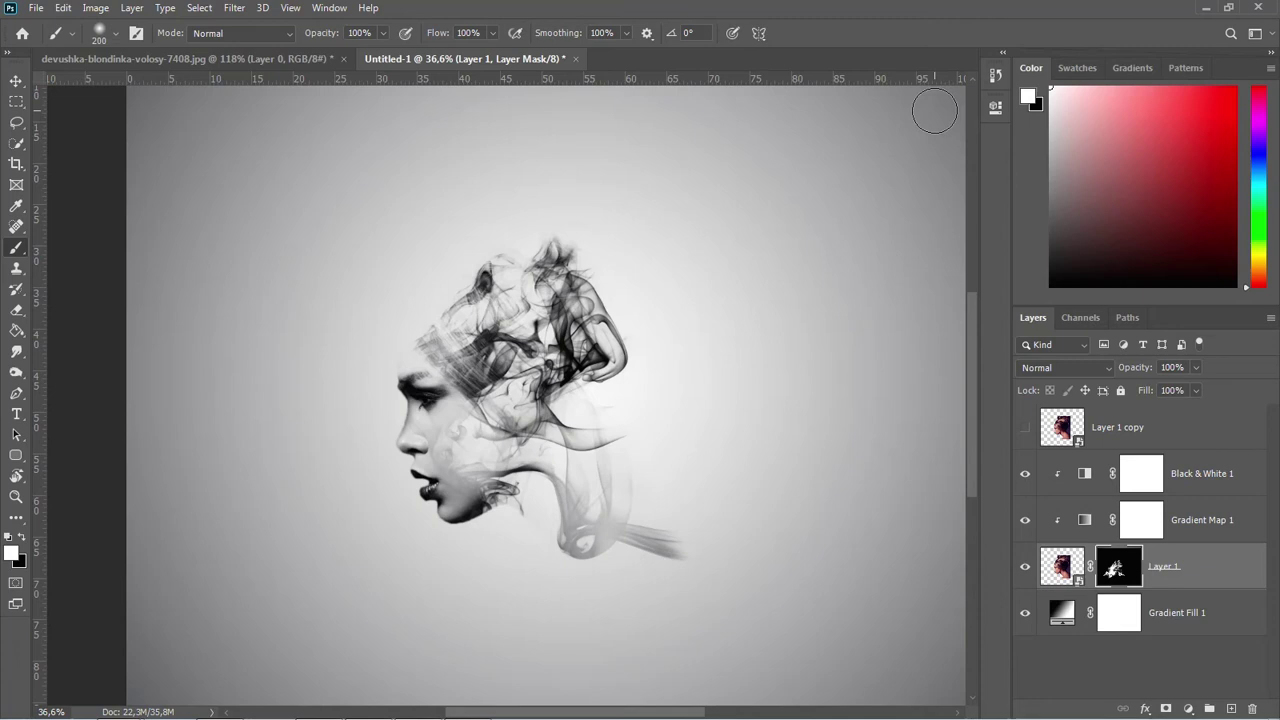
Show Layer 1 copy and duplicate the Black & White 1 and Gradient Map 1 adjustment layers above it
key("F9")
left_click(1200, 514)
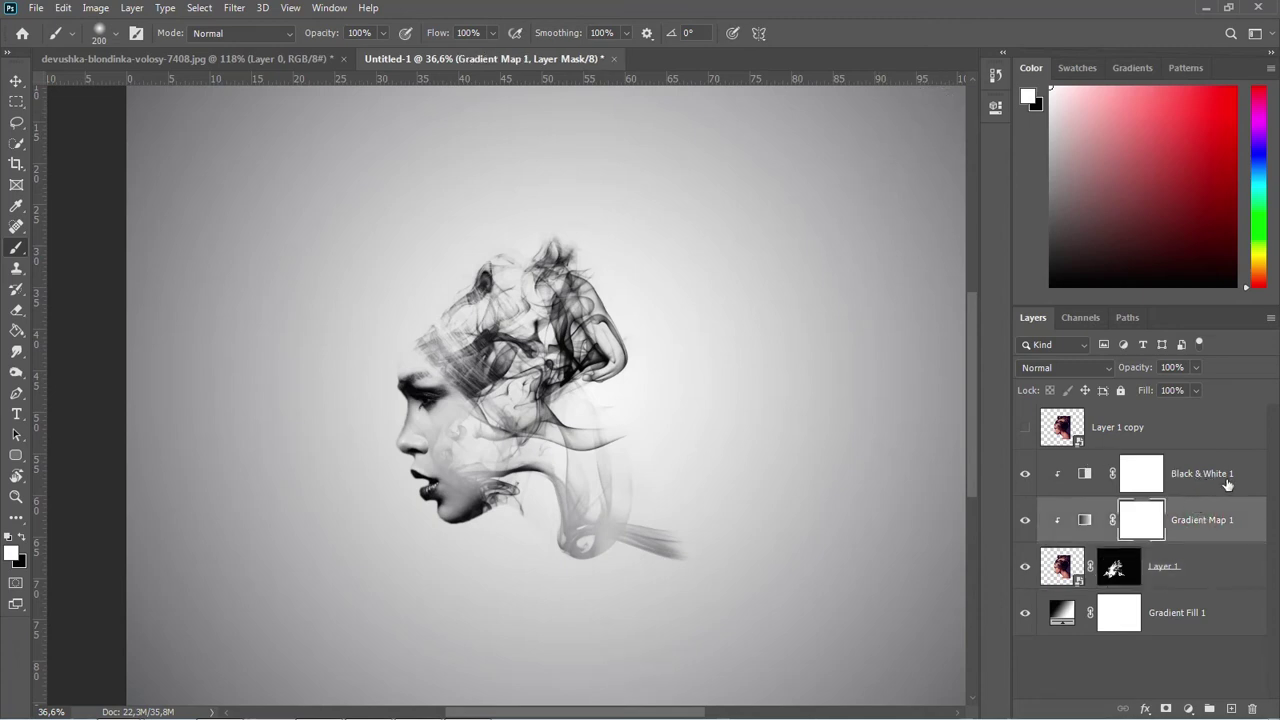
left_click(1205, 477)
left_click(1025, 428)
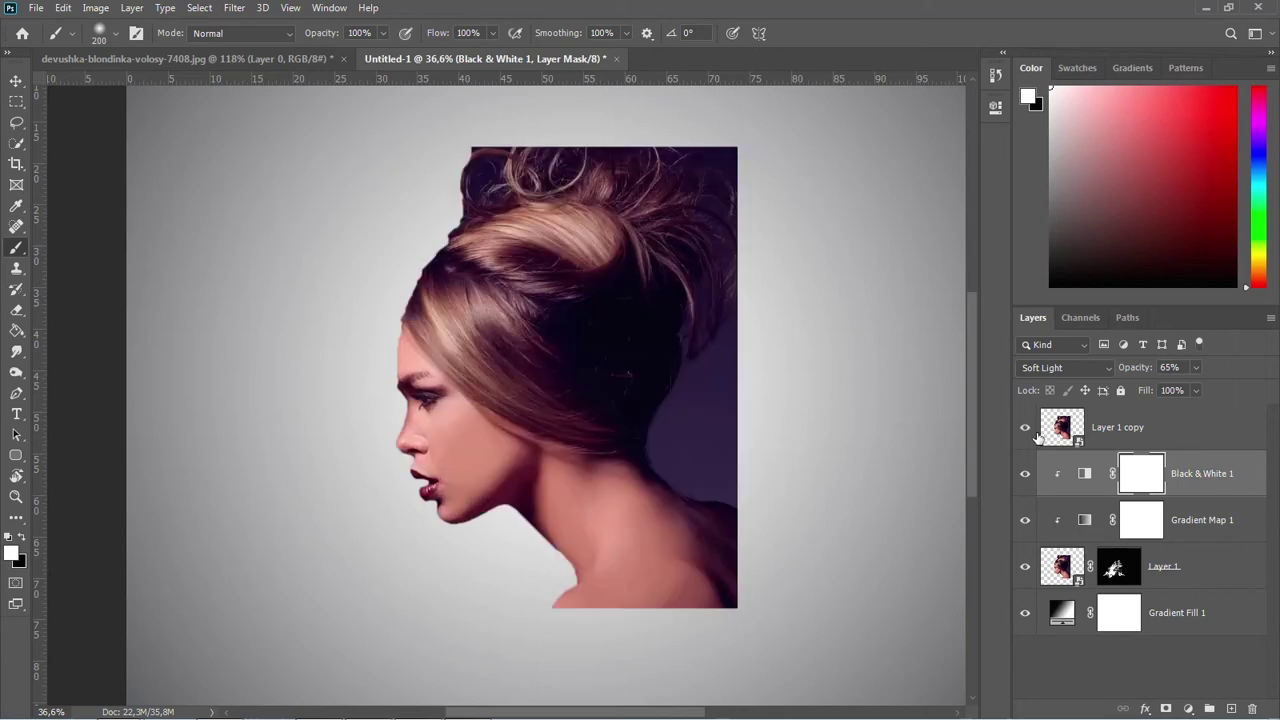
left_click(1201, 521, "shift")
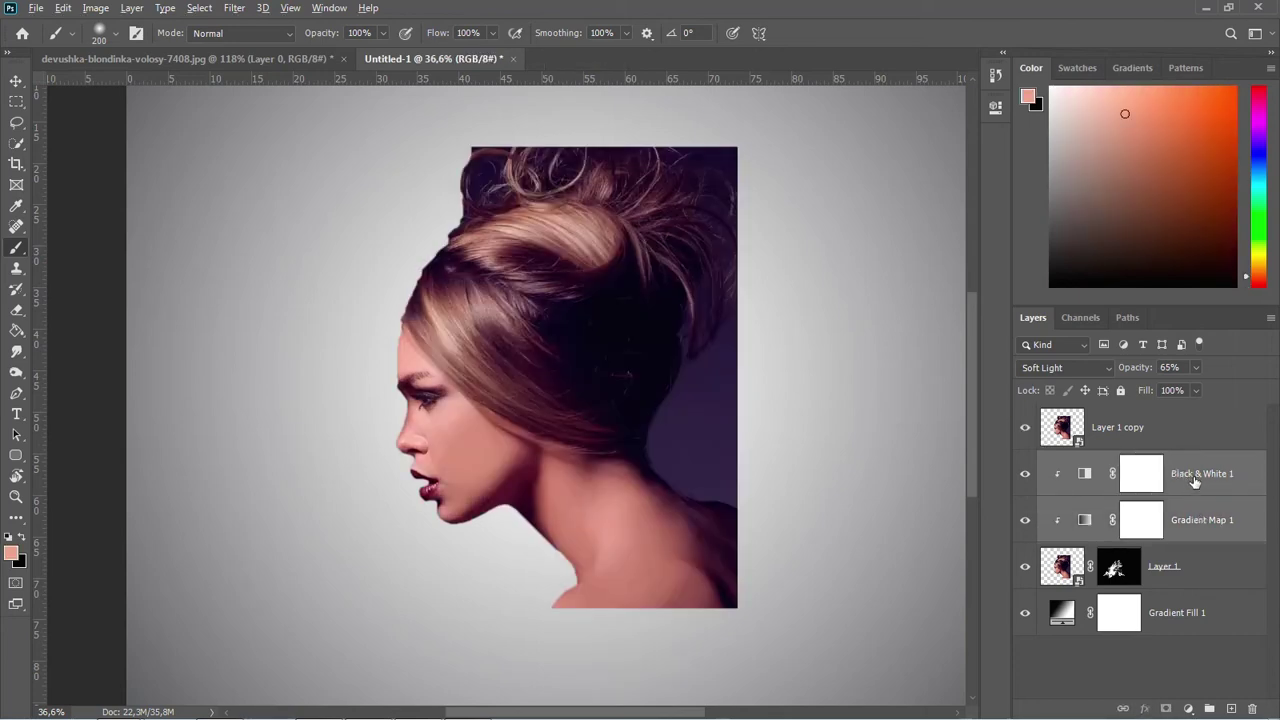
left_click_drag(1199, 522, 1195, 416)
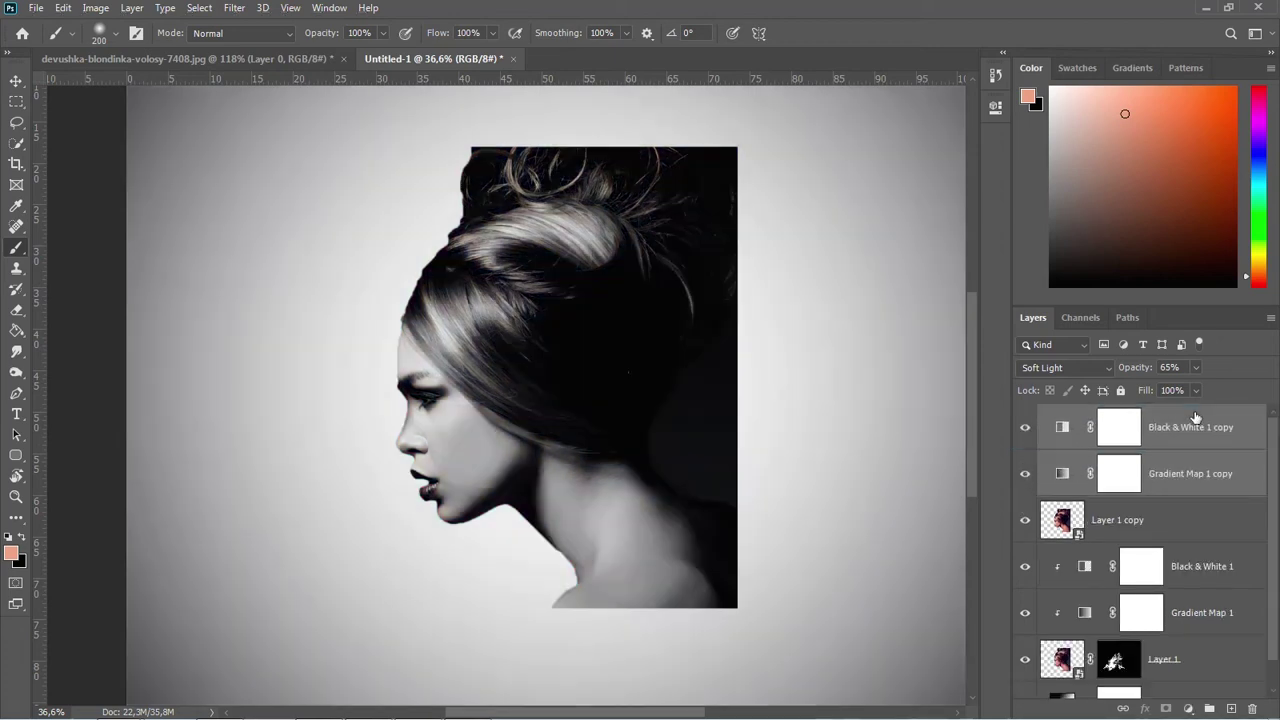
Clip the Gradient Map 1 copy and Black & White 1 copy adjustments to Layer 1 copy
left_click(1202, 493, "alt")
left_click(1197, 447, "alt")
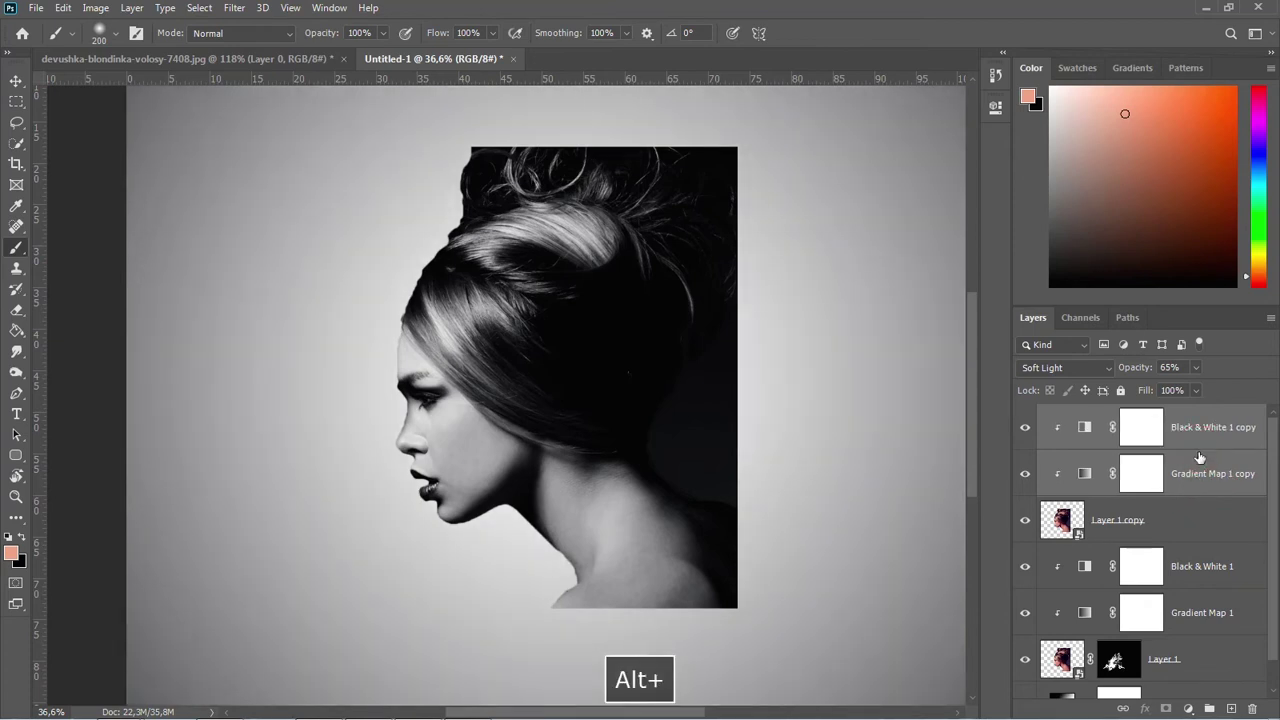
left_click(1175, 519)
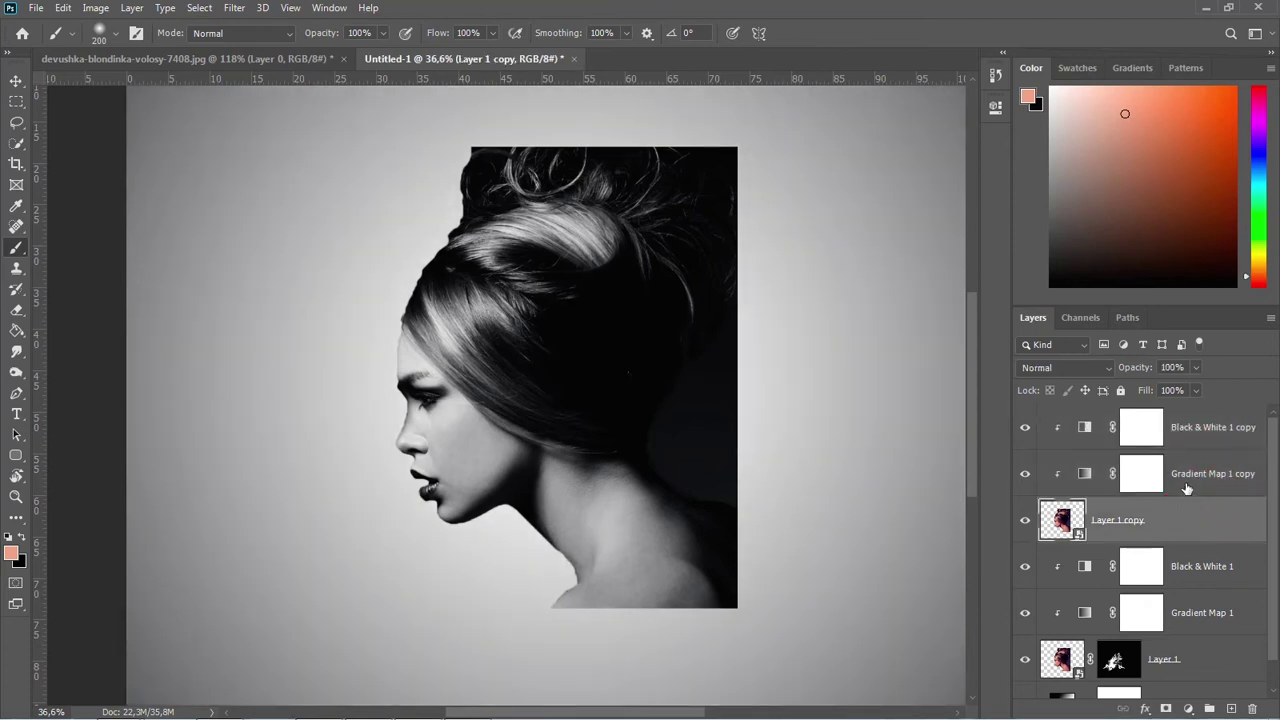
Add a Levels adjustment above Black & White 1 copy, clip it to Layer 1 copy, and set its midtones to 0.63
left_click(1188, 430)
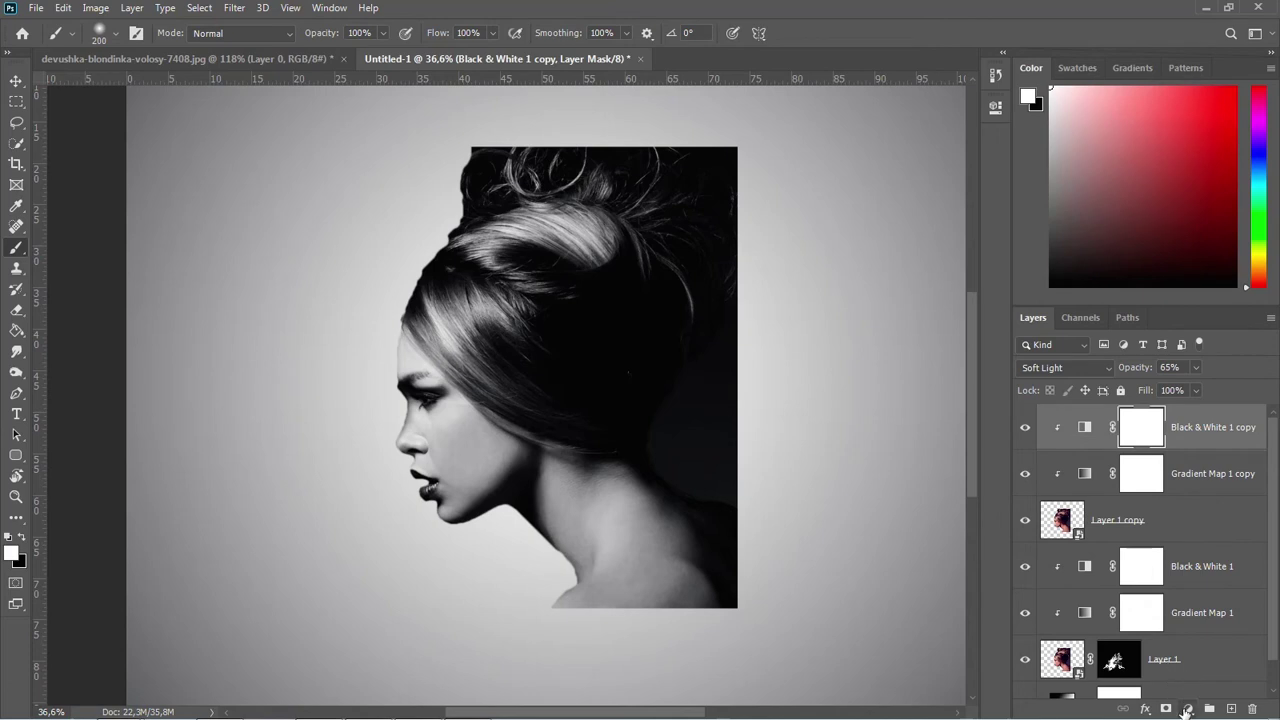
left_click(1187, 709)
left_click(1172, 487)
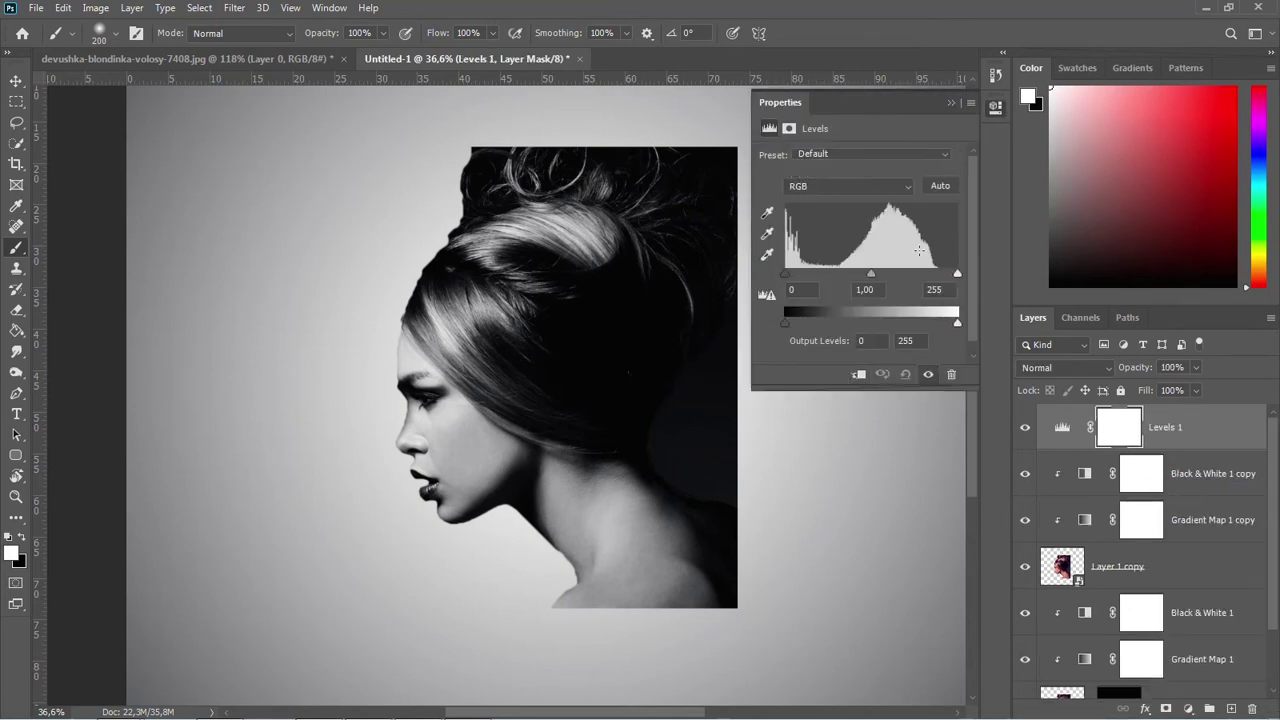
left_click(1201, 446, "alt")
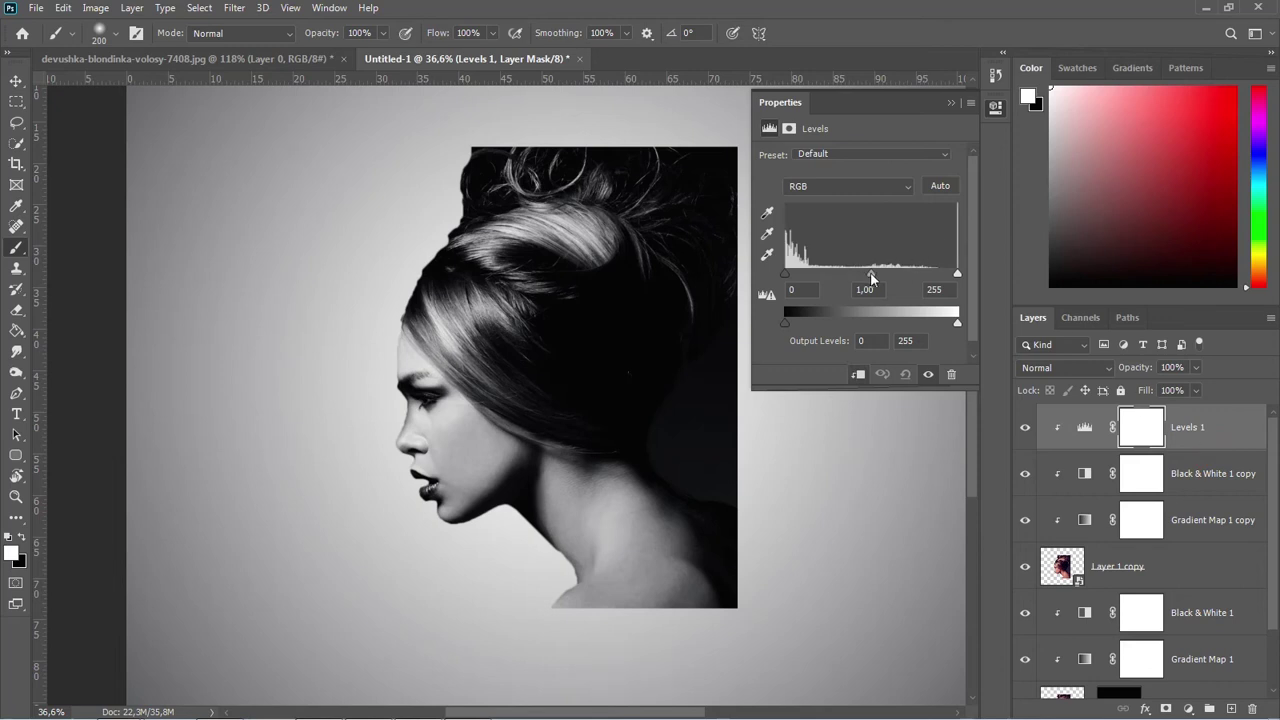
left_click_drag(870, 272, 899, 273)
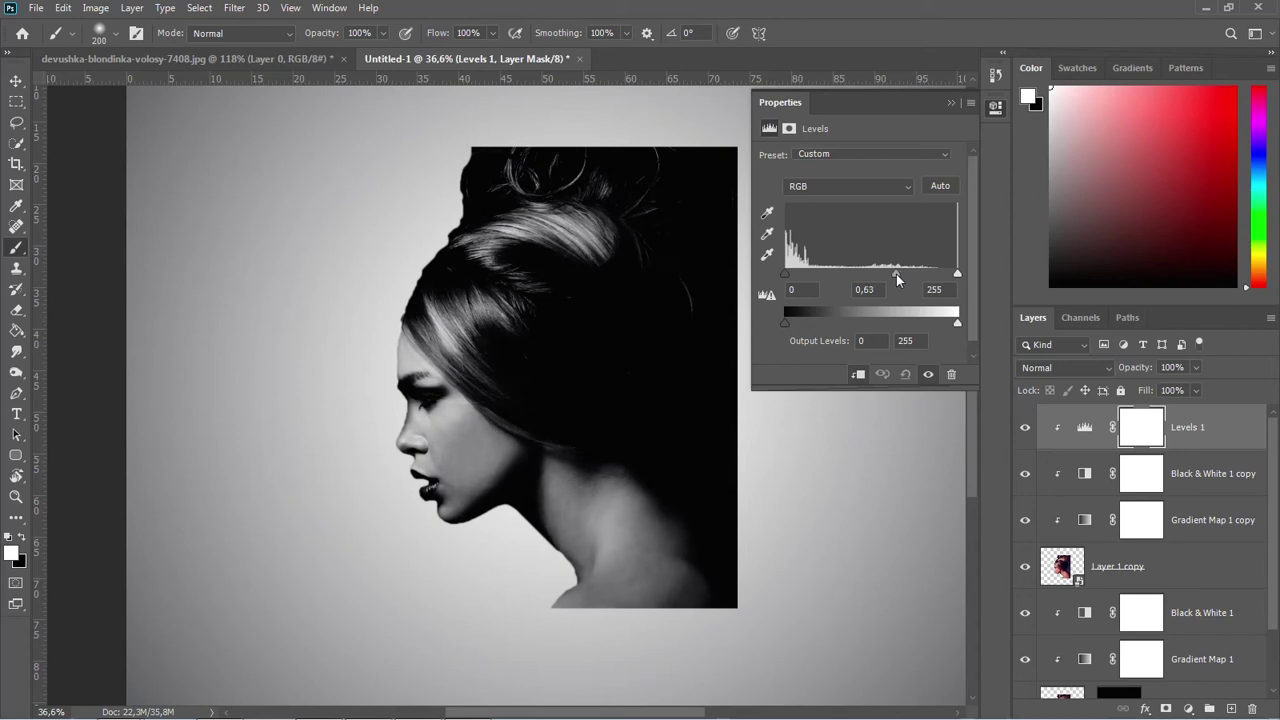
left_click(951, 104)
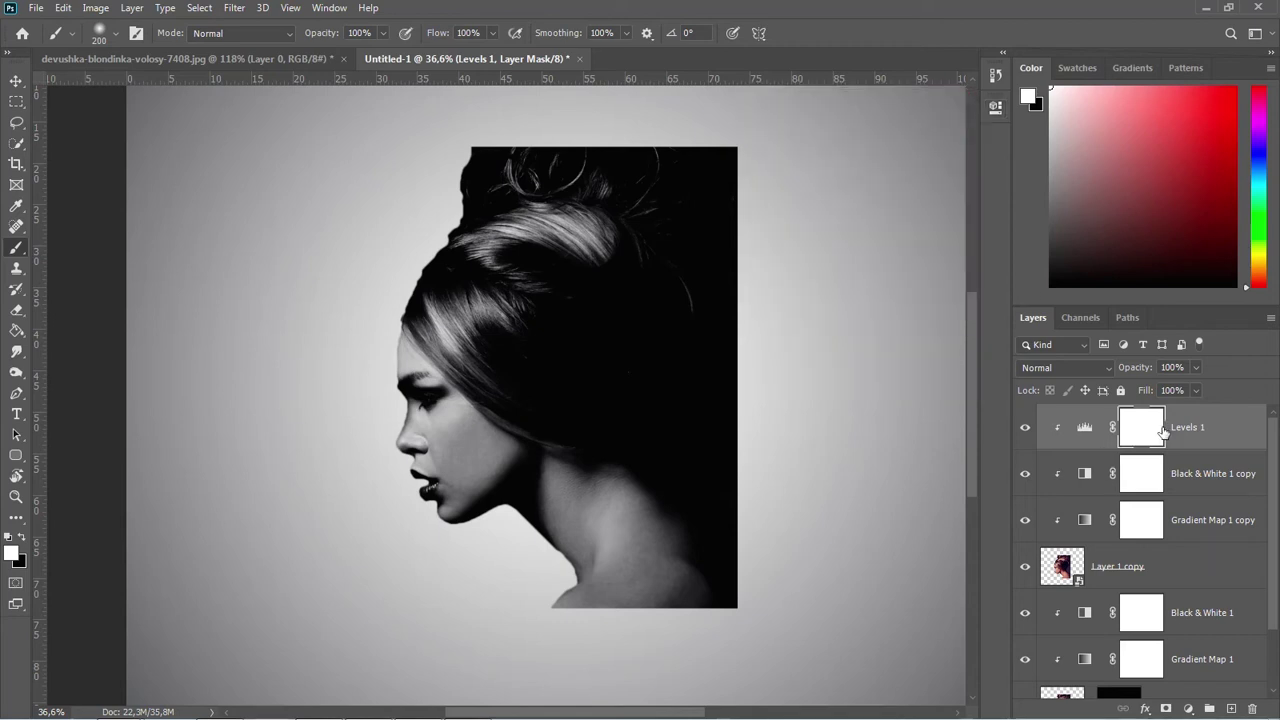
Open Layer 1 copy in Liquify and freeze the woman's face from forehead to chin with a size 100 Freeze Mask brush
left_click(1179, 566)
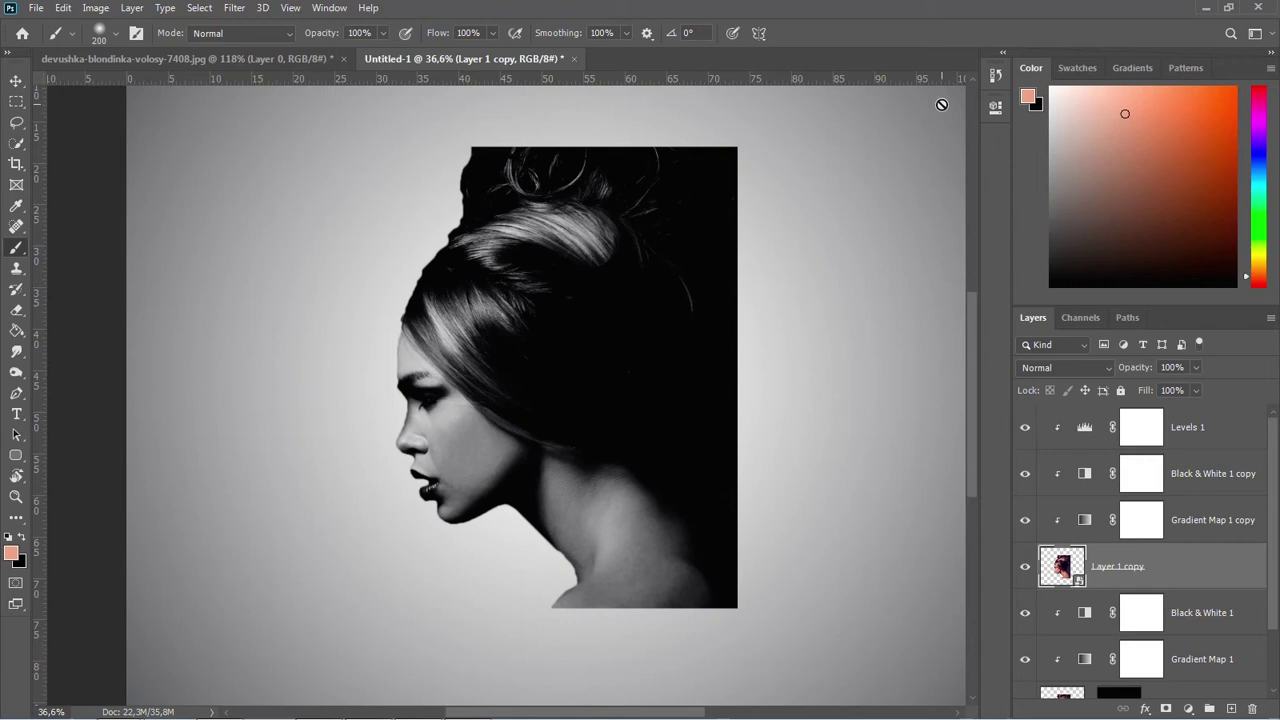
key("F9")
left_click(238, 9)
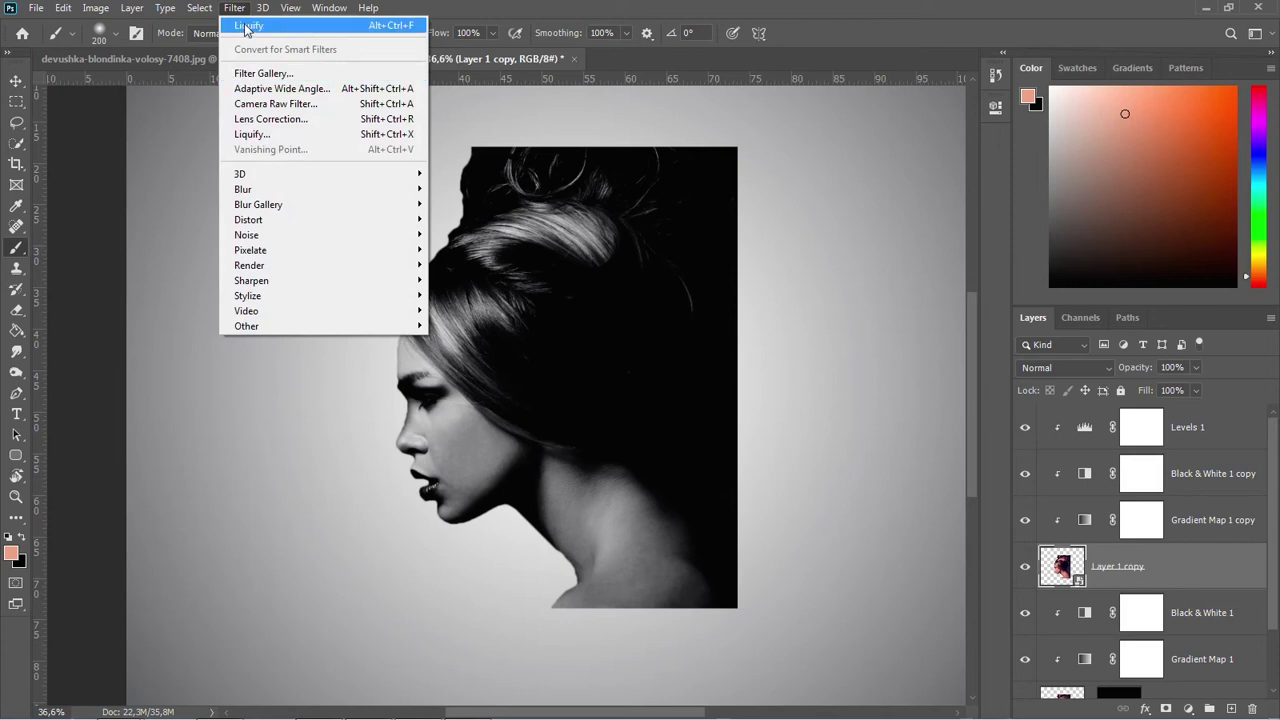
left_click(257, 135)
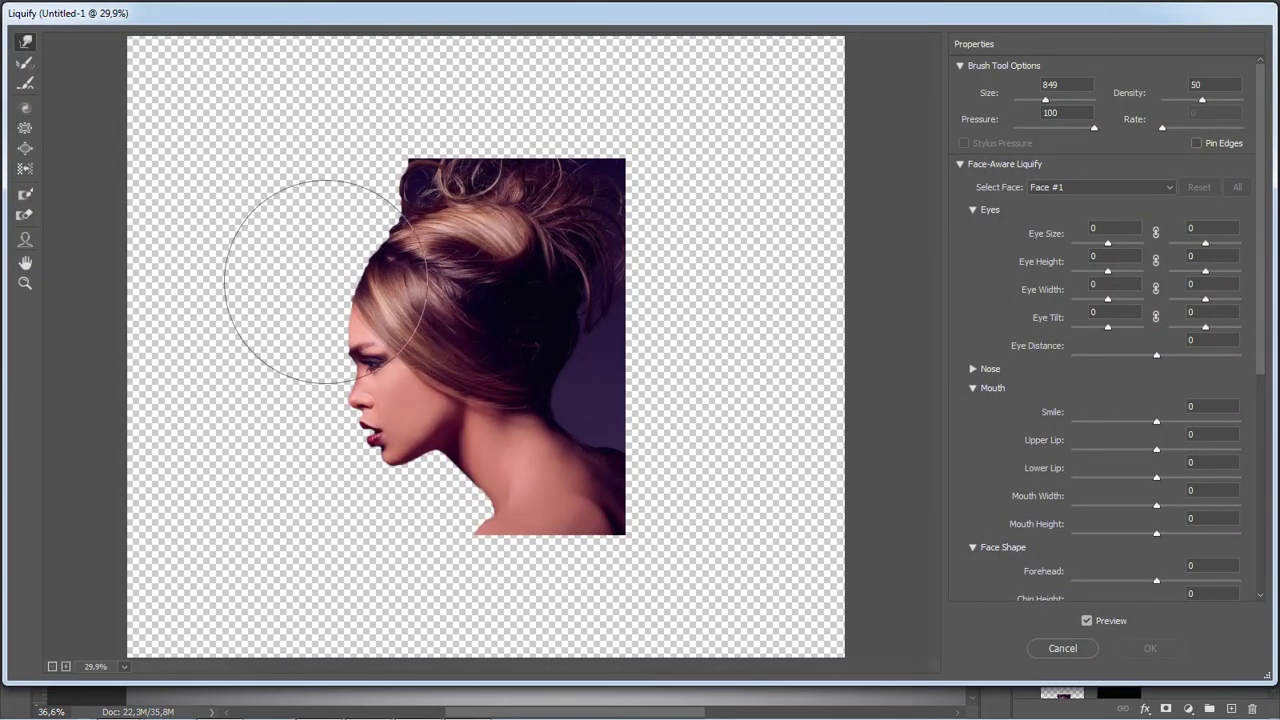
left_click(25, 197)
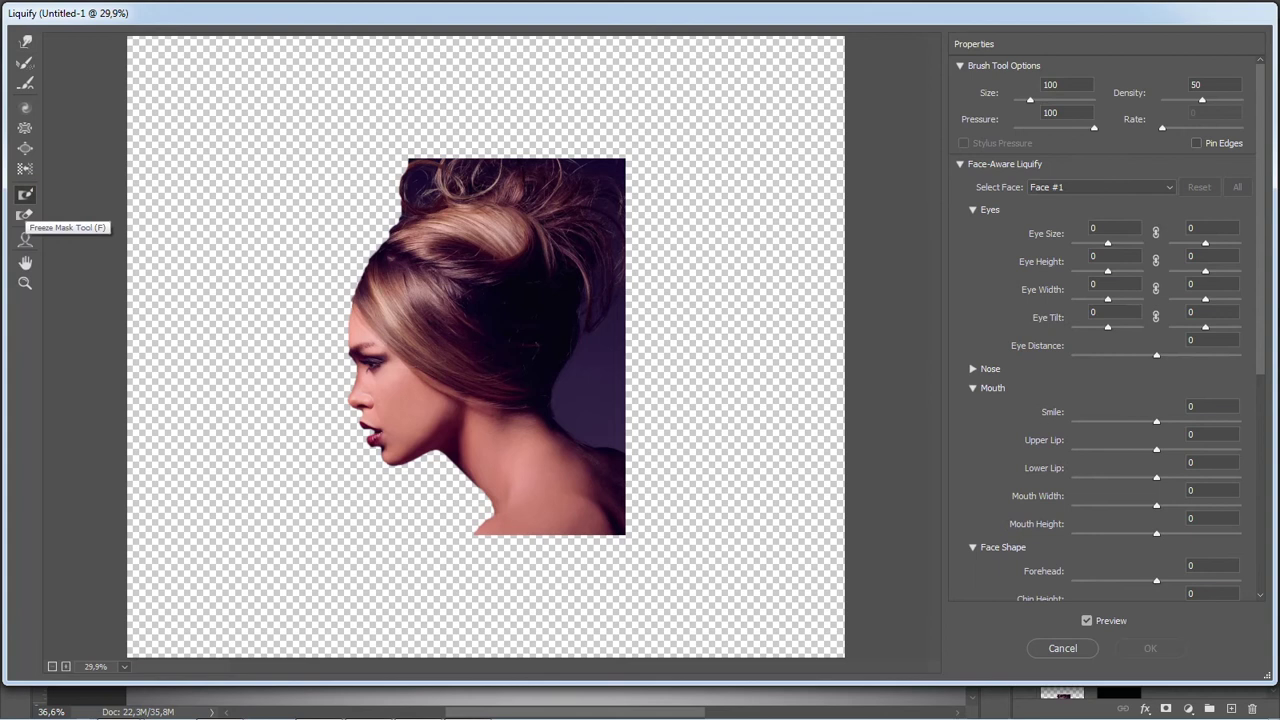
left_click_drag(351, 329, 372, 432)
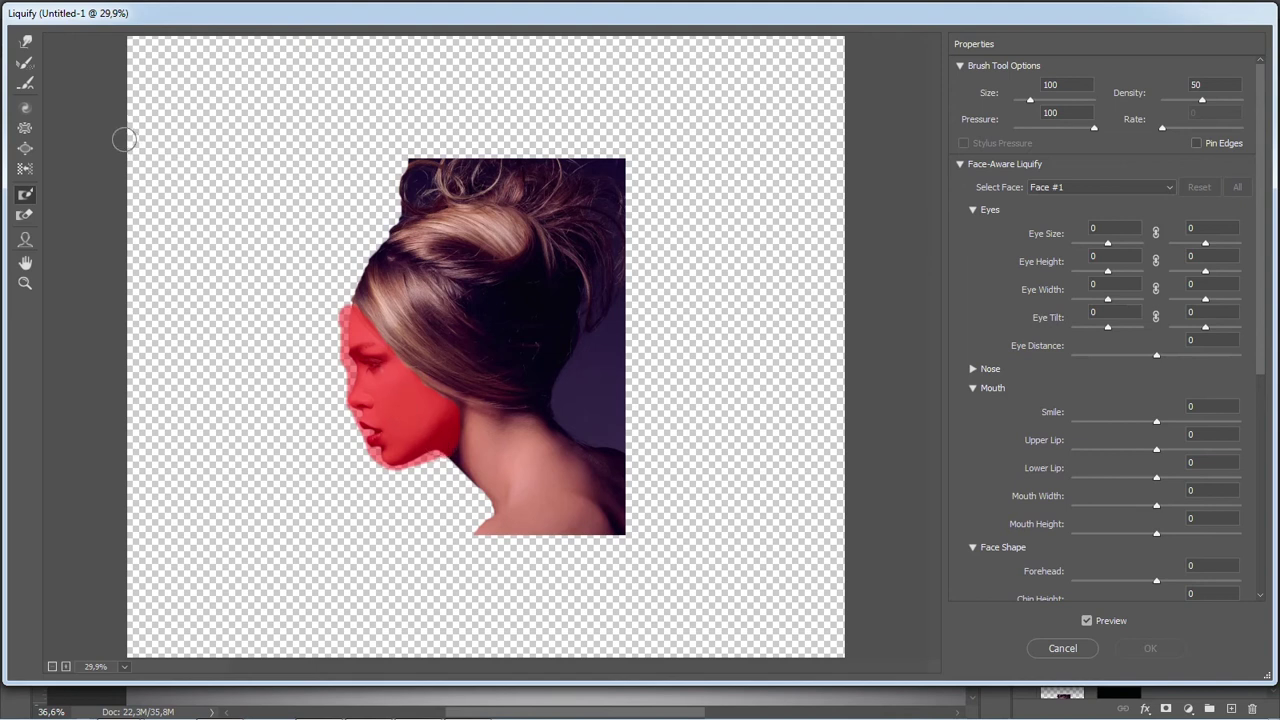
Stretch the unfrozen hair upward and backward from the forehead and crown using the Forward Warp tool at size 849
left_click(24, 40)
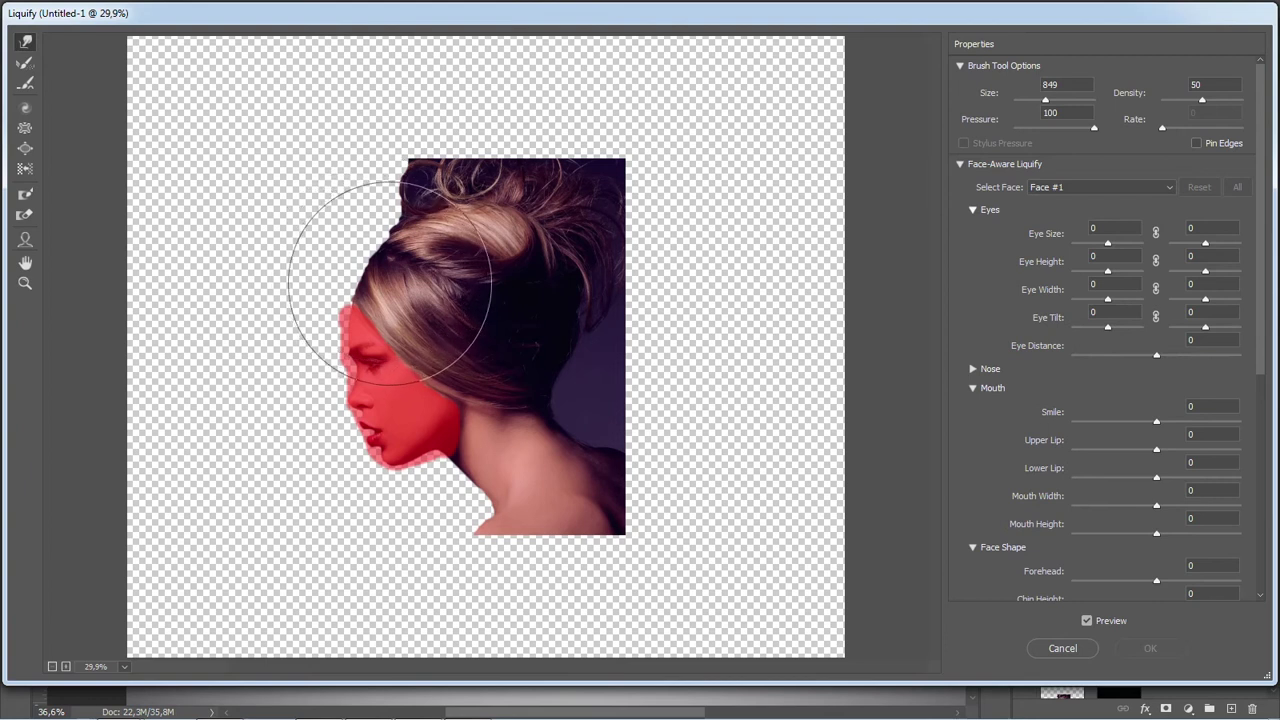
mouse_move(392, 280)
left_mouse_down()
mouse_move(428, 247)
mouse_move(433, 212)
mouse_move(456, 259)
mouse_move(504, 224)
left_mouse_up()
left_click_drag(442, 319, 484, 317)
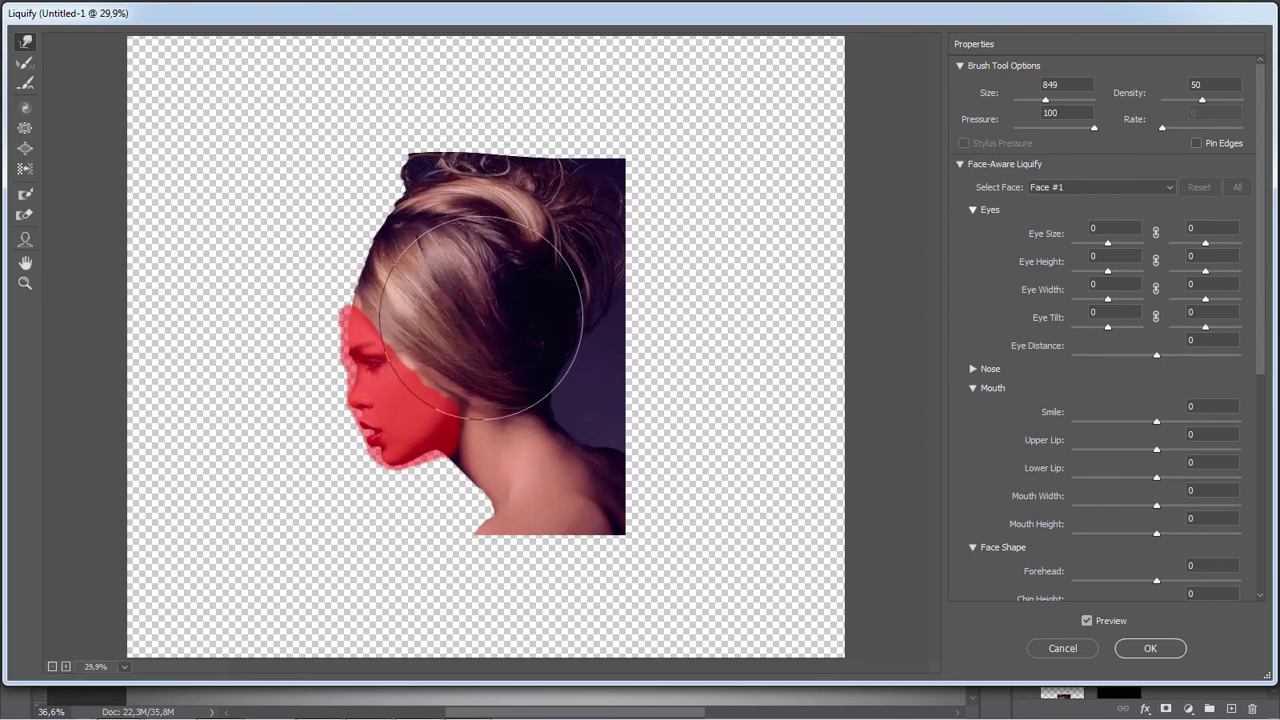
left_click_drag(482, 366, 526, 380)
left_click_drag(493, 297, 521, 265)
left_click_drag(415, 231, 428, 194)
mouse_move(395, 235)
left_mouse_down()
mouse_move(444, 202)
mouse_move(443, 230)
mouse_move(473, 214)
mouse_move(451, 146)
left_mouse_up()
left_click_drag(487, 190, 541, 171)
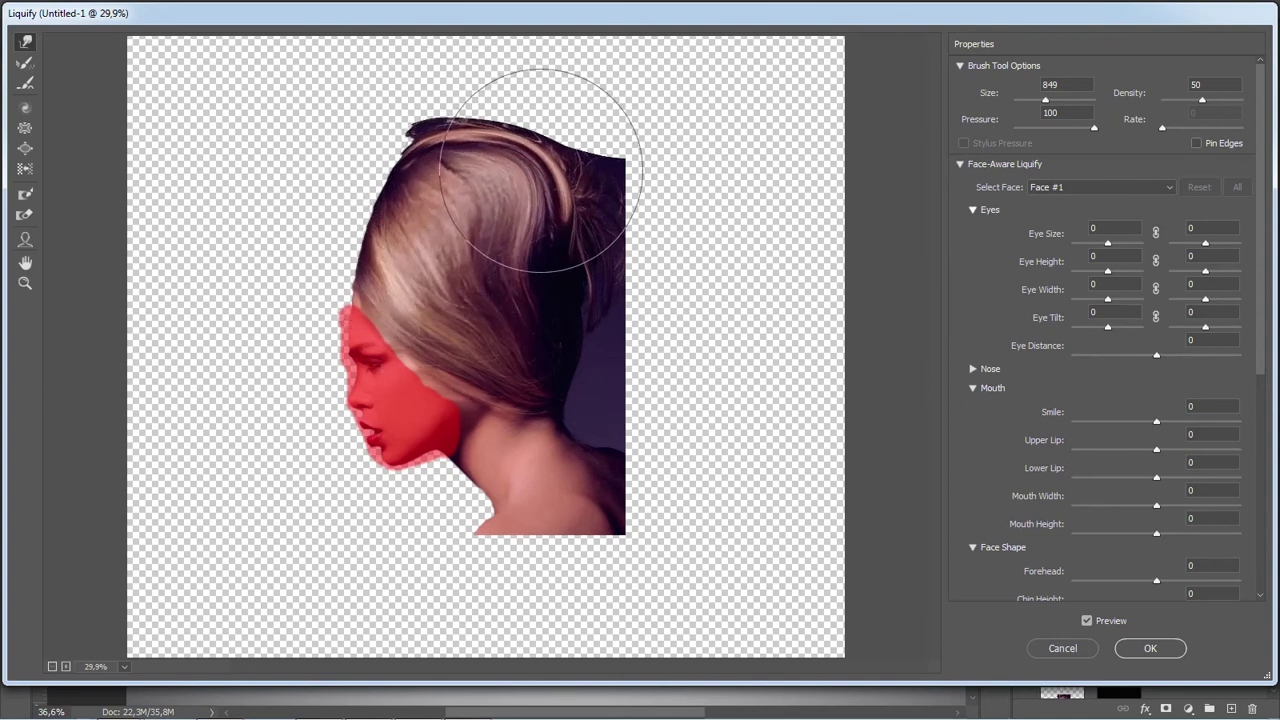
Warp the back of the hair outward past the straight photo edge and lift the rear of the crown
left_click_drag(490, 290, 526, 274)
left_click_drag(506, 373, 564, 375)
left_click_drag(579, 313, 617, 296)
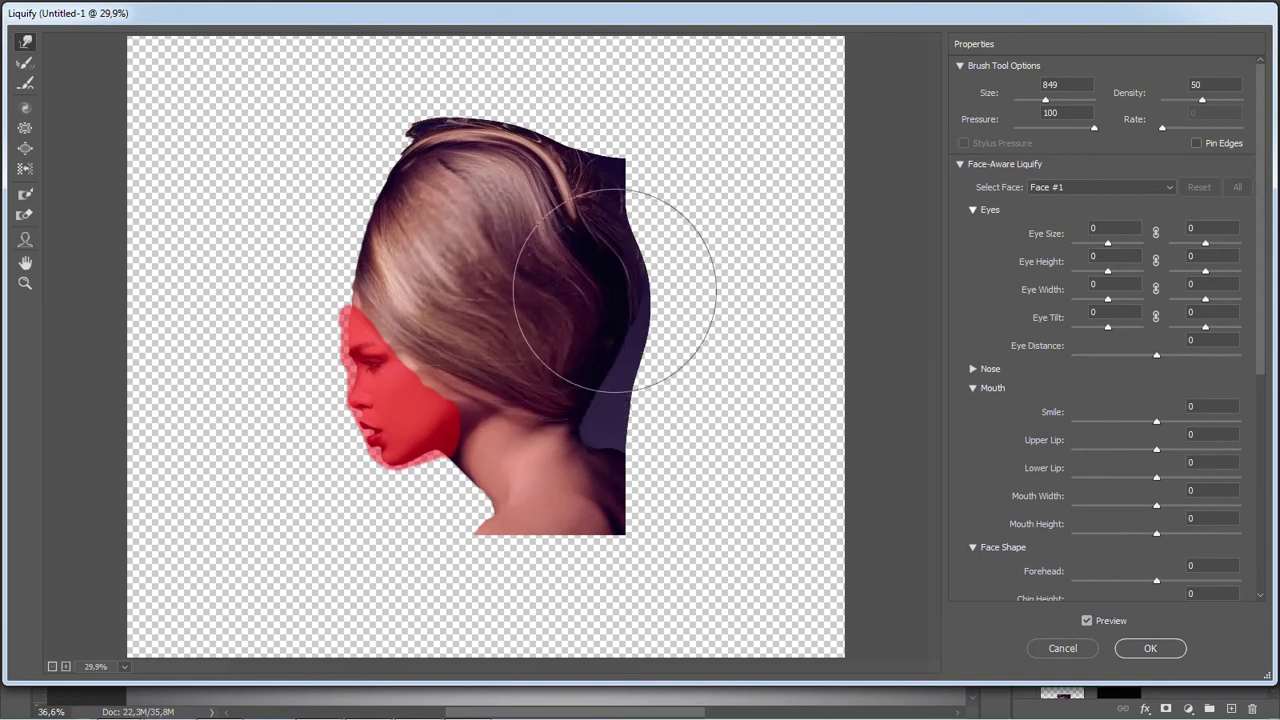
left_click_drag(563, 234, 617, 189)
left_click_drag(532, 200, 547, 137)
left_click_drag(480, 167, 470, 134)
left_click_drag(502, 367, 547, 374)
left_click_drag(534, 300, 610, 292)
Pull the middle and rear hair farther back and up to form a large rounded mass behind the head
mouse_move(442, 284)
left_mouse_down()
mouse_move(495, 215)
mouse_move(556, 185)
mouse_move(593, 197)
mouse_move(618, 139)
left_mouse_up()
left_click_drag(606, 234, 710, 249)
left_click_drag(604, 361, 661, 382)
left_click_drag(540, 332, 594, 362)
left_click_drag(604, 296, 672, 275)
left_click_drag(587, 228, 660, 183)
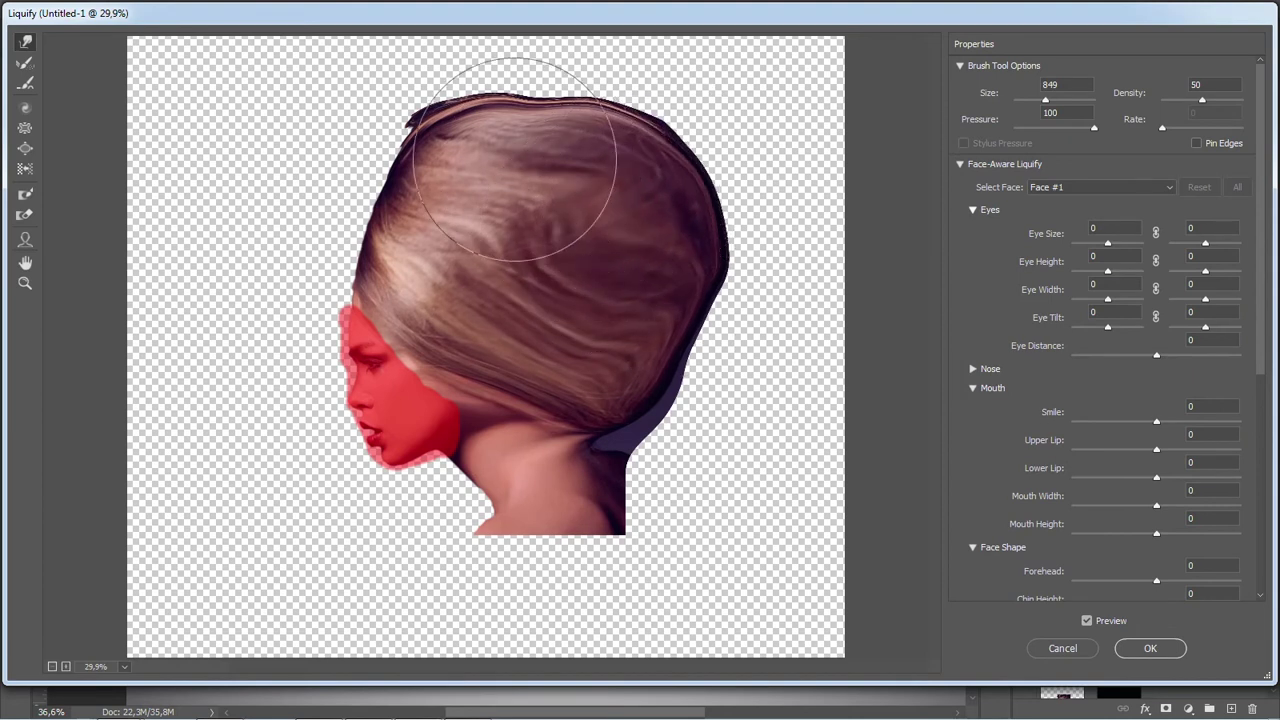
Raise the top of the hair toward the upper canvas edge and fill out its upper and lower back contours
left_click_drag(515, 160, 532, 94)
left_click_drag(594, 154, 657, 118)
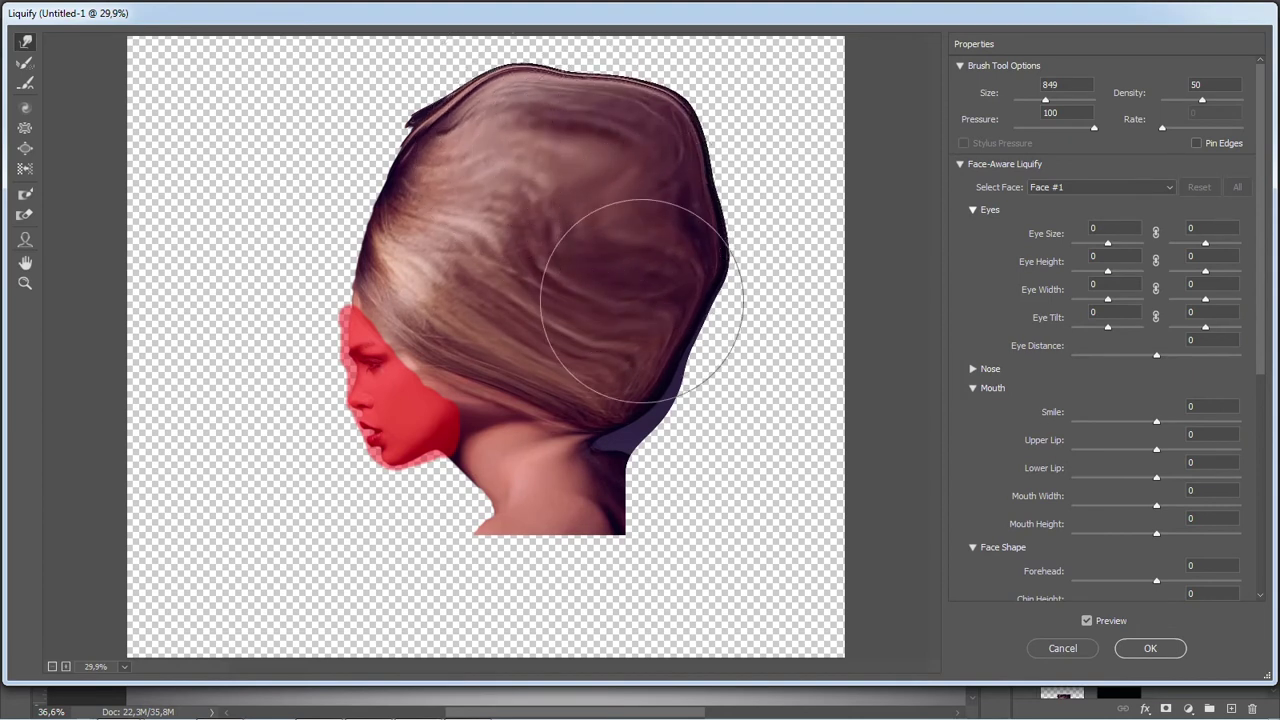
left_click_drag(638, 312, 684, 341)
mouse_move(646, 201)
left_mouse_down()
mouse_move(701, 181)
mouse_move(657, 149)
mouse_move(689, 126)
left_mouse_up()
left_click_drag(669, 268, 708, 273)
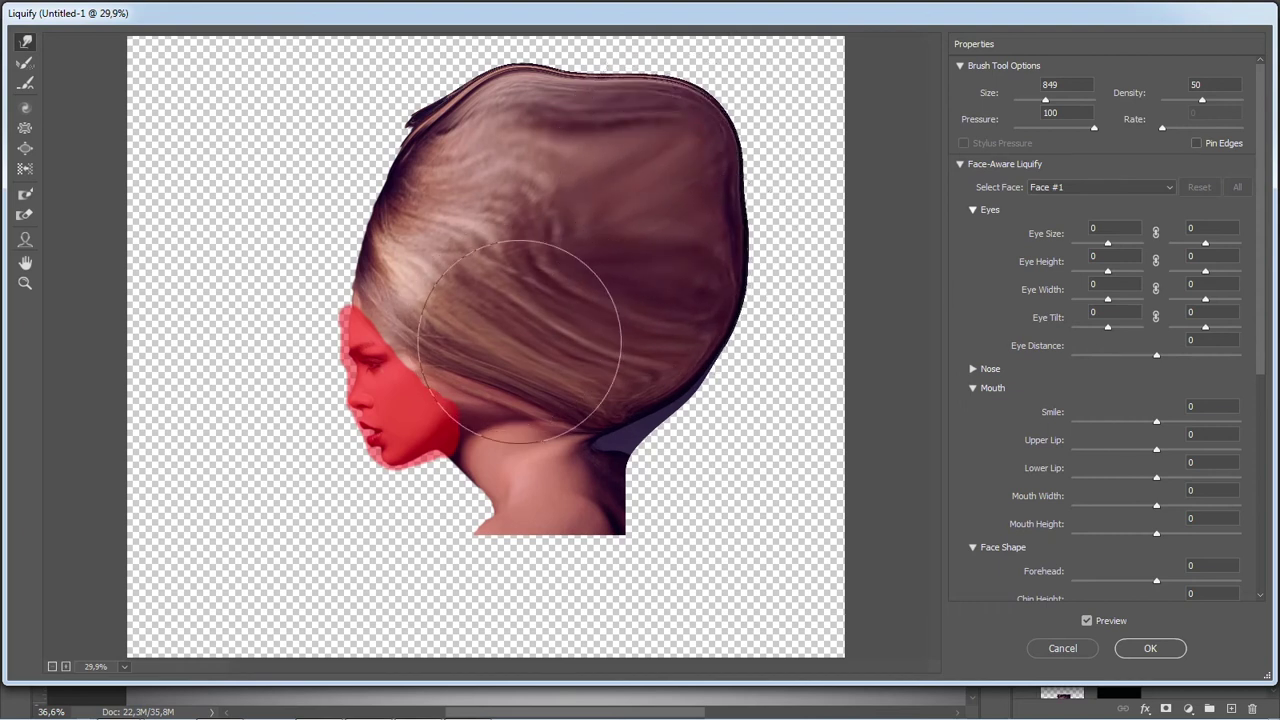
left_click_drag(603, 384, 654, 422)
left_click_drag(640, 366, 688, 367)
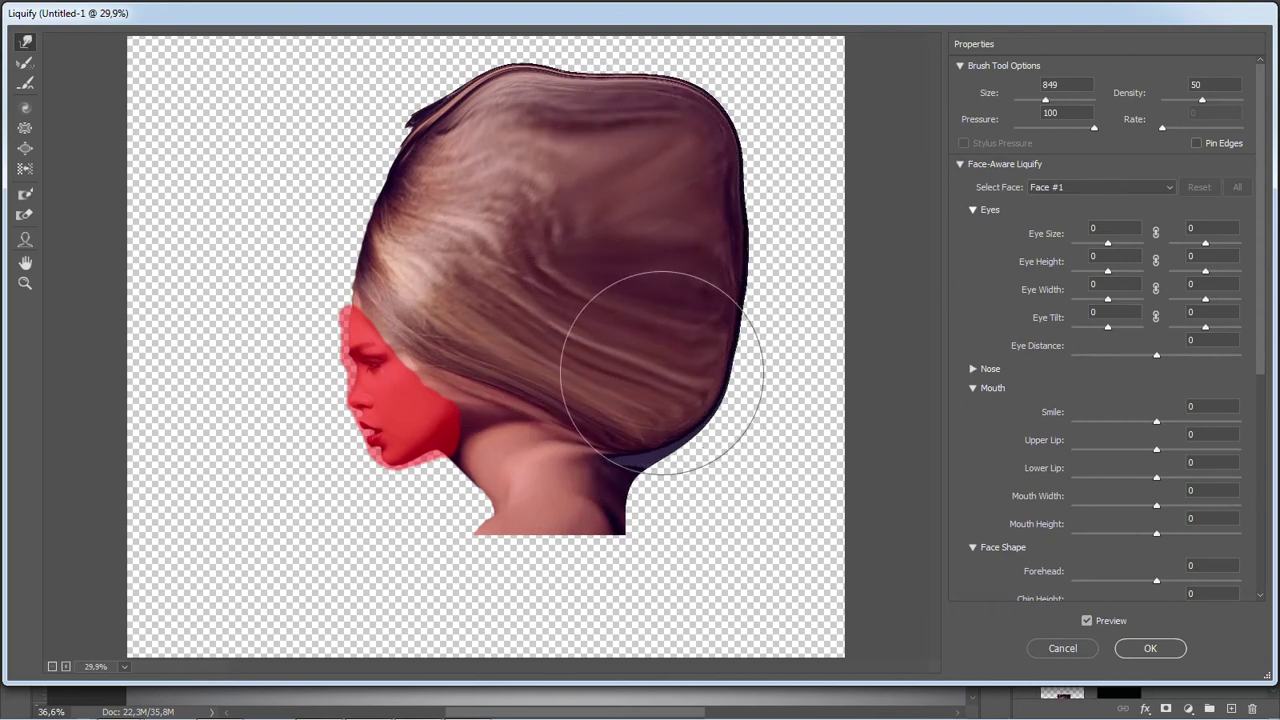
Extend the neck and shoulders downward and outward, widen the hair's rear edge, and apply the Liquify filter
left_click_drag(603, 441, 660, 489)
left_click_drag(531, 523, 522, 557)
left_click_drag(601, 524, 645, 554)
left_click_drag(512, 542, 485, 569)
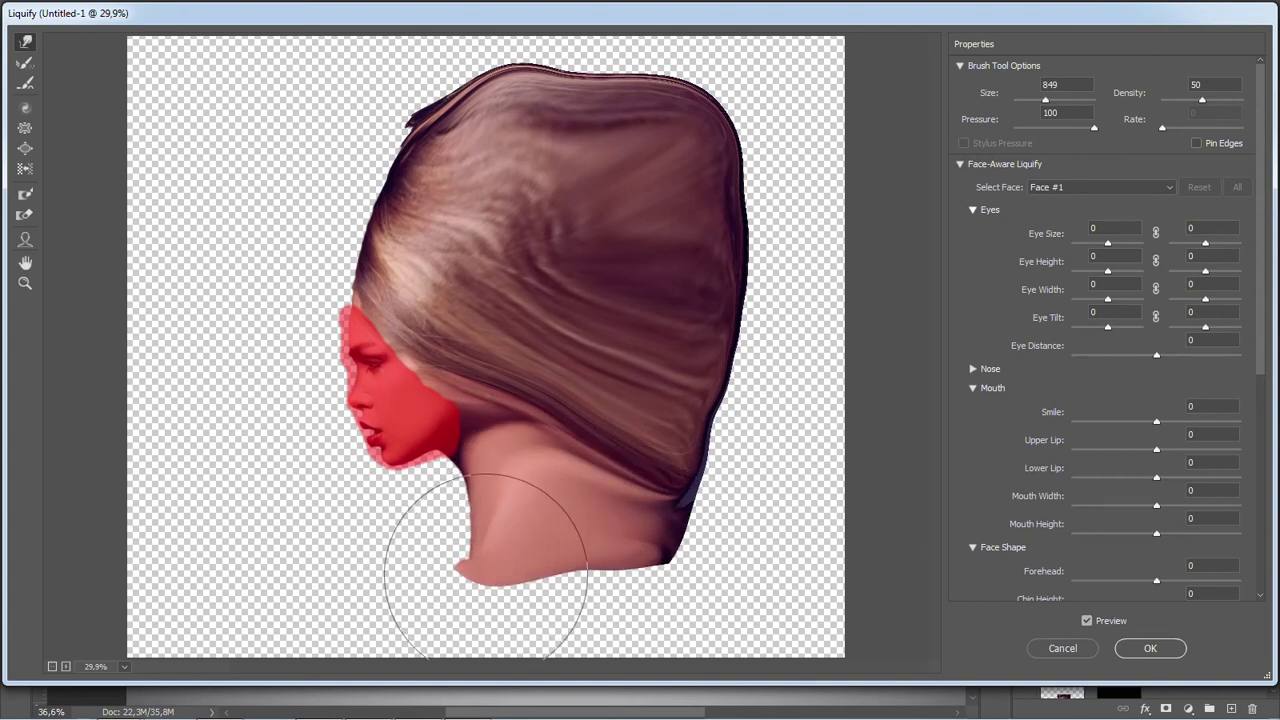
left_click_drag(614, 538, 644, 563)
left_click_drag(656, 440, 710, 428)
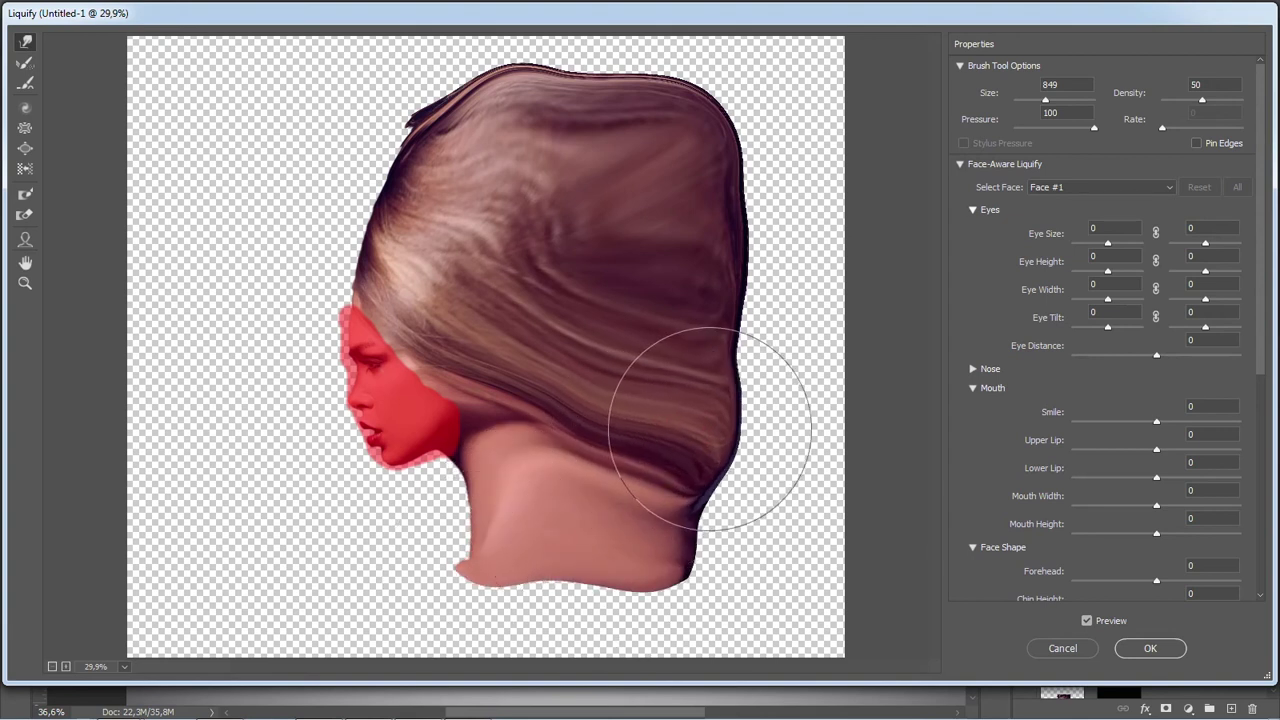
mouse_move(653, 328)
left_mouse_down()
mouse_move(707, 302)
mouse_move(697, 268)
mouse_move(775, 246)
left_mouse_up()
left_click_drag(718, 386, 762, 382)
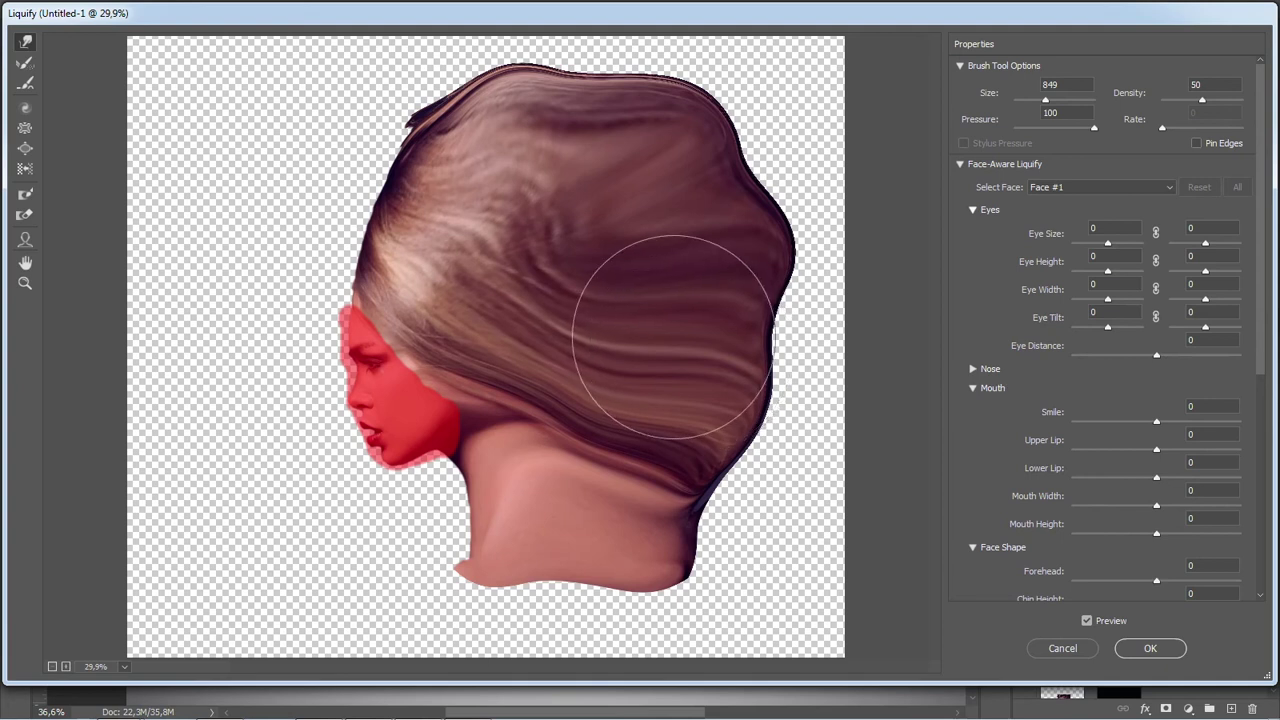
left_click(1153, 650)
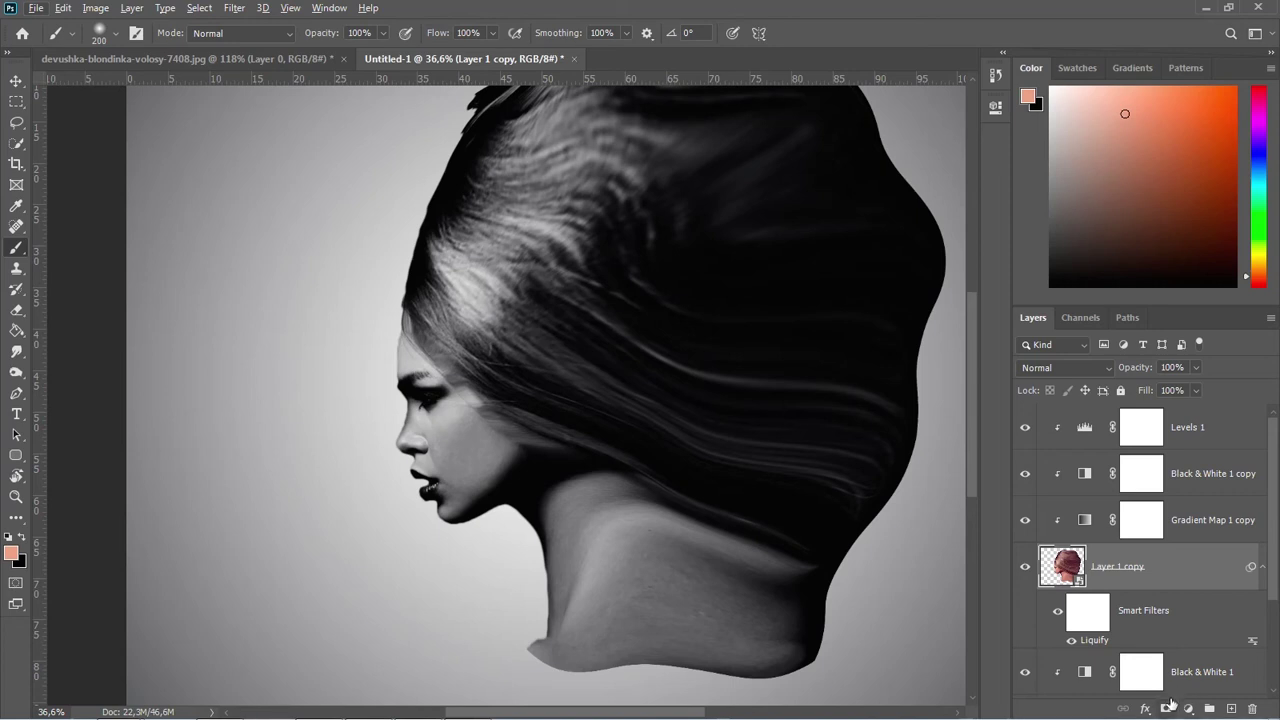
Add a black layer mask to Layer 1 copy and lower the mask density to 83%
left_click(1169, 707, "alt")
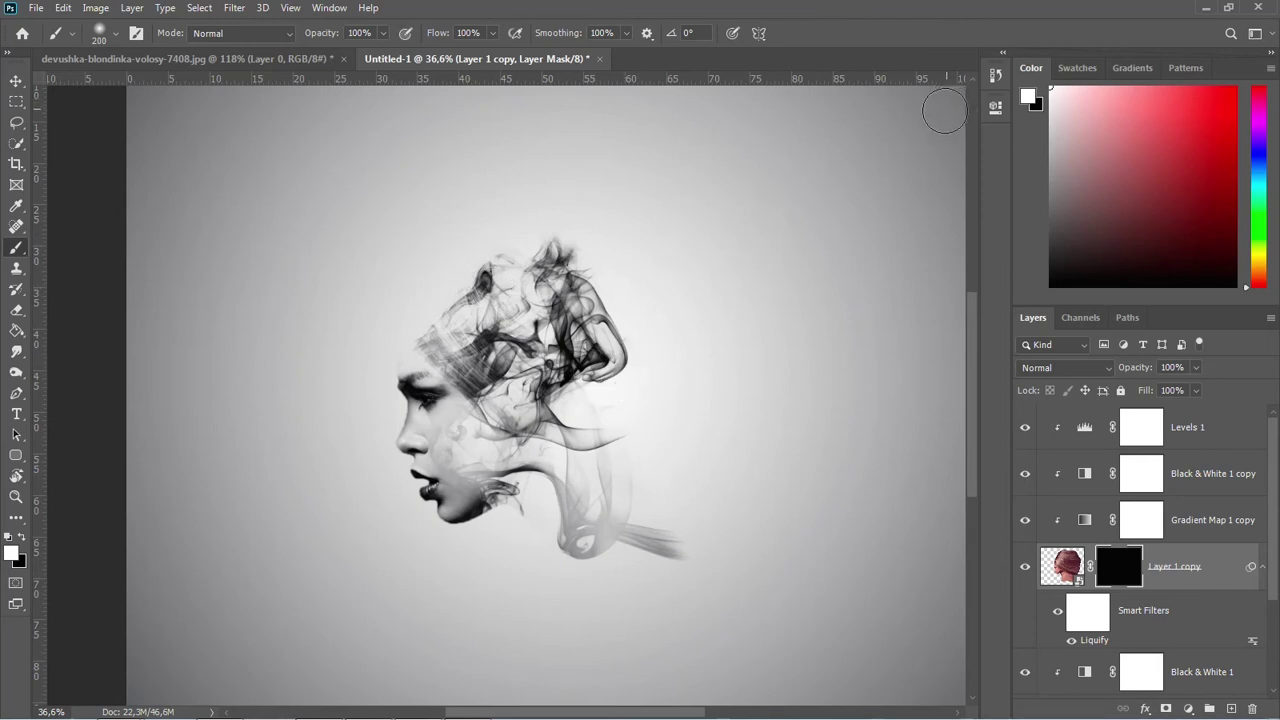
key("F9")
left_click(994, 112)
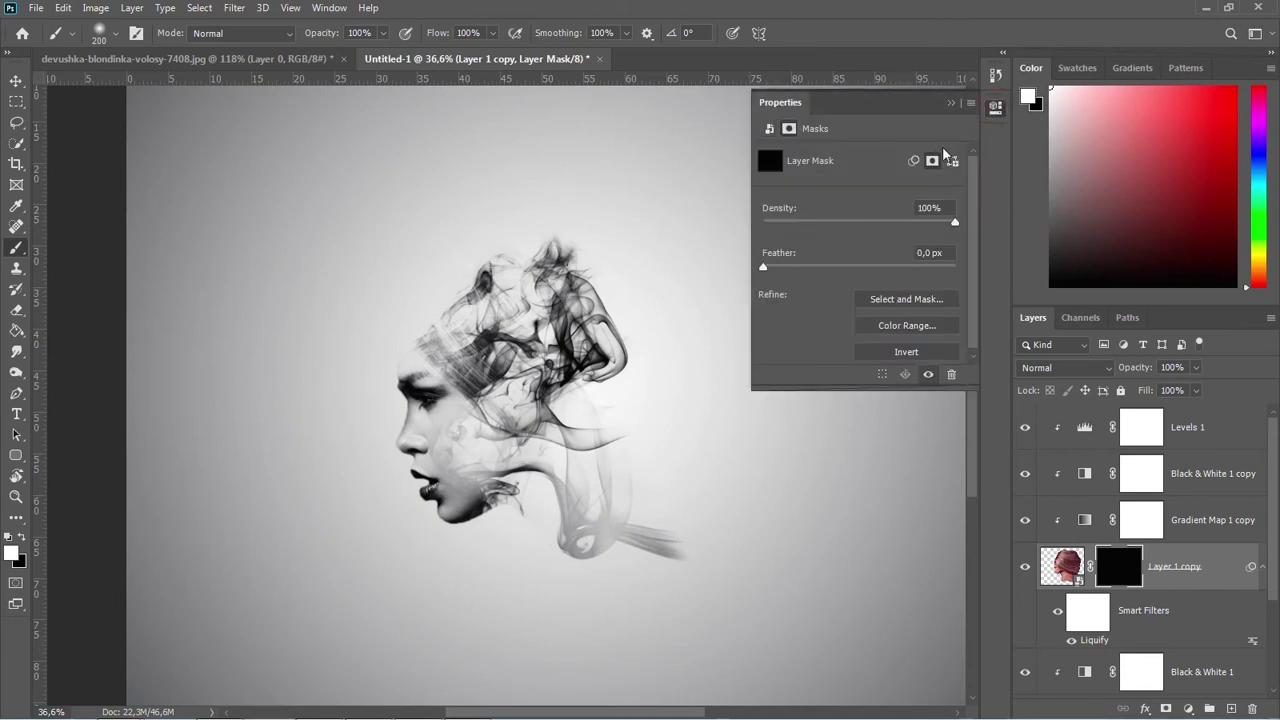
left_click(929, 220)
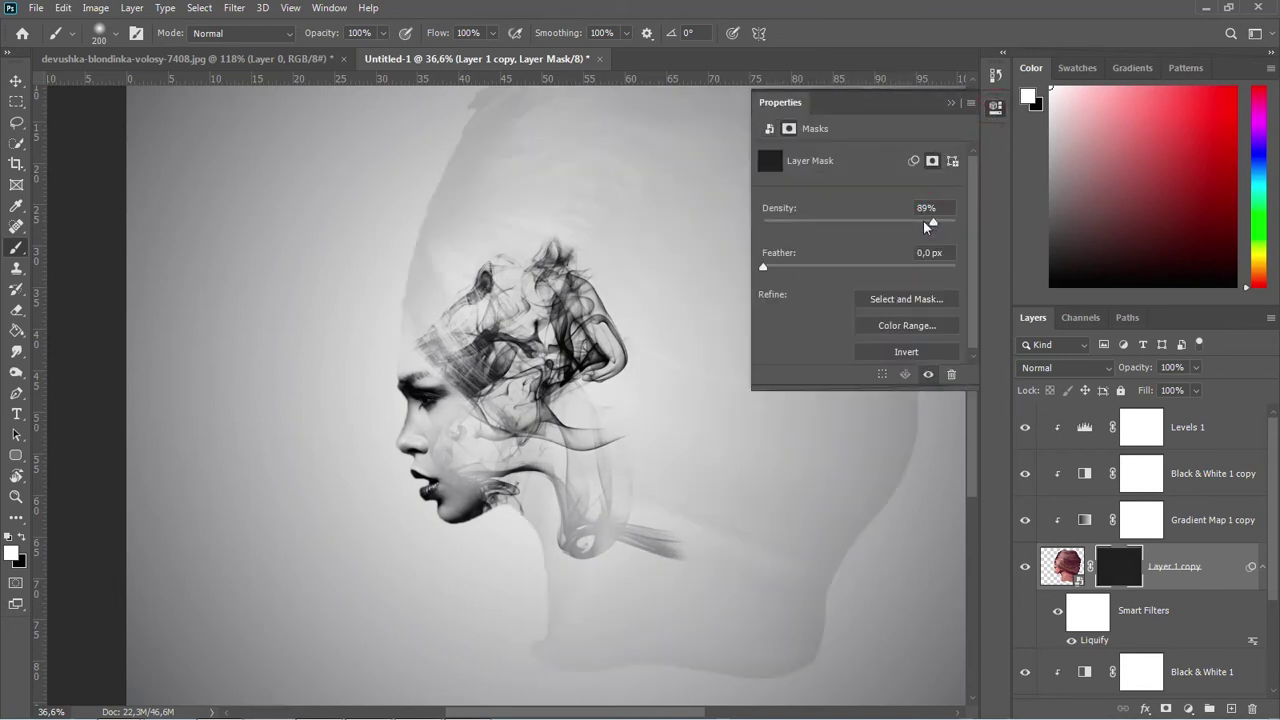
left_click_drag(928, 222, 921, 222)
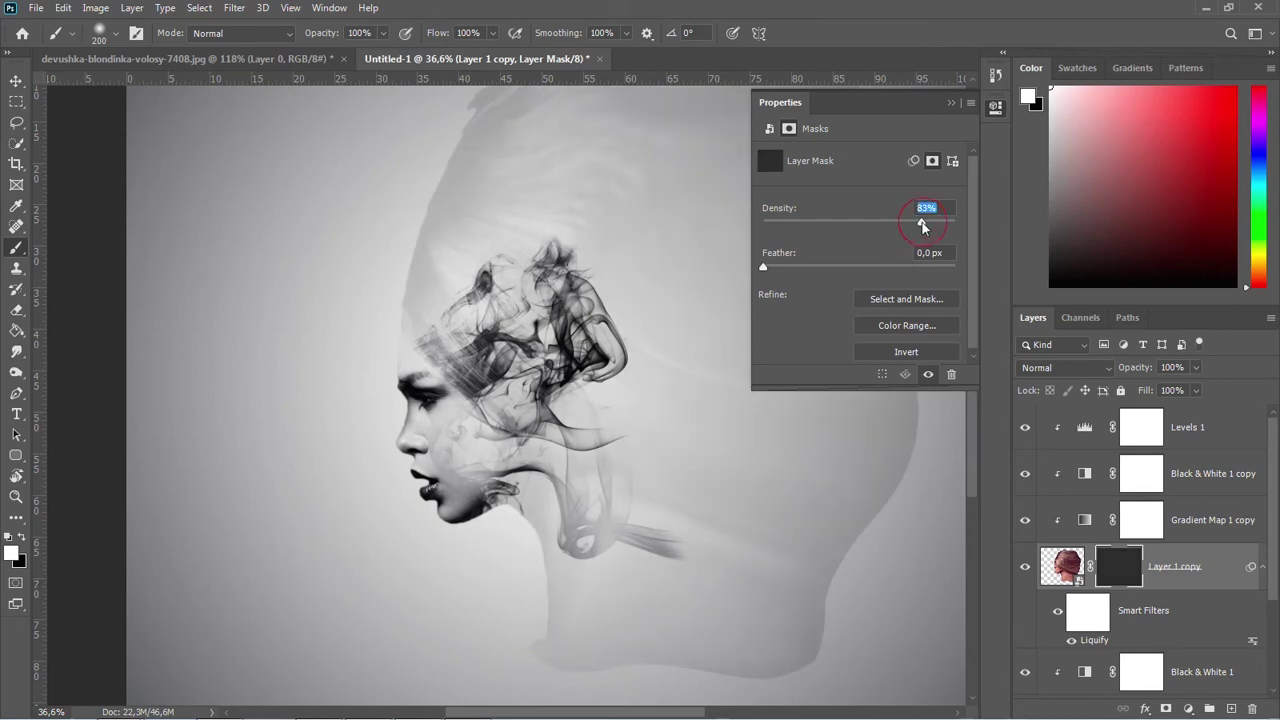
left_click(994, 110)
scroll(706, 320, "down", 3)
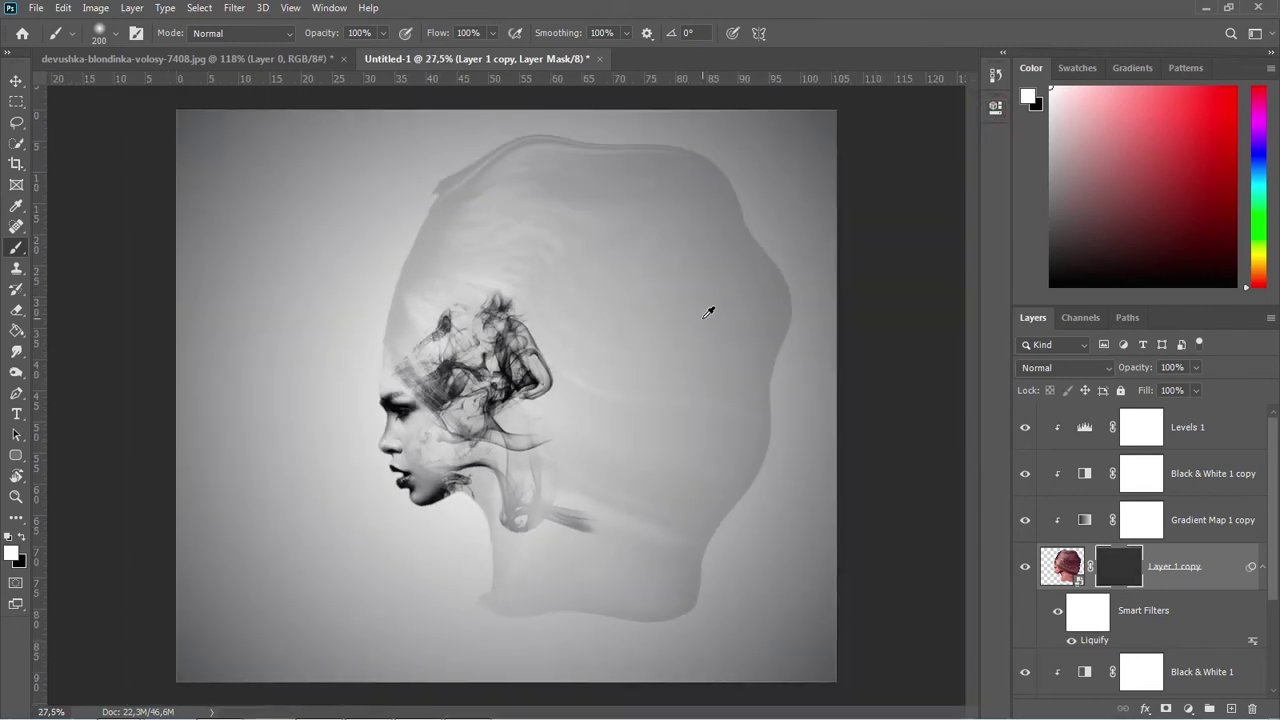
scroll(582, 269, "up", 2)
scroll(577, 275, "up", 1)
scroll(564, 292, "down", 1)
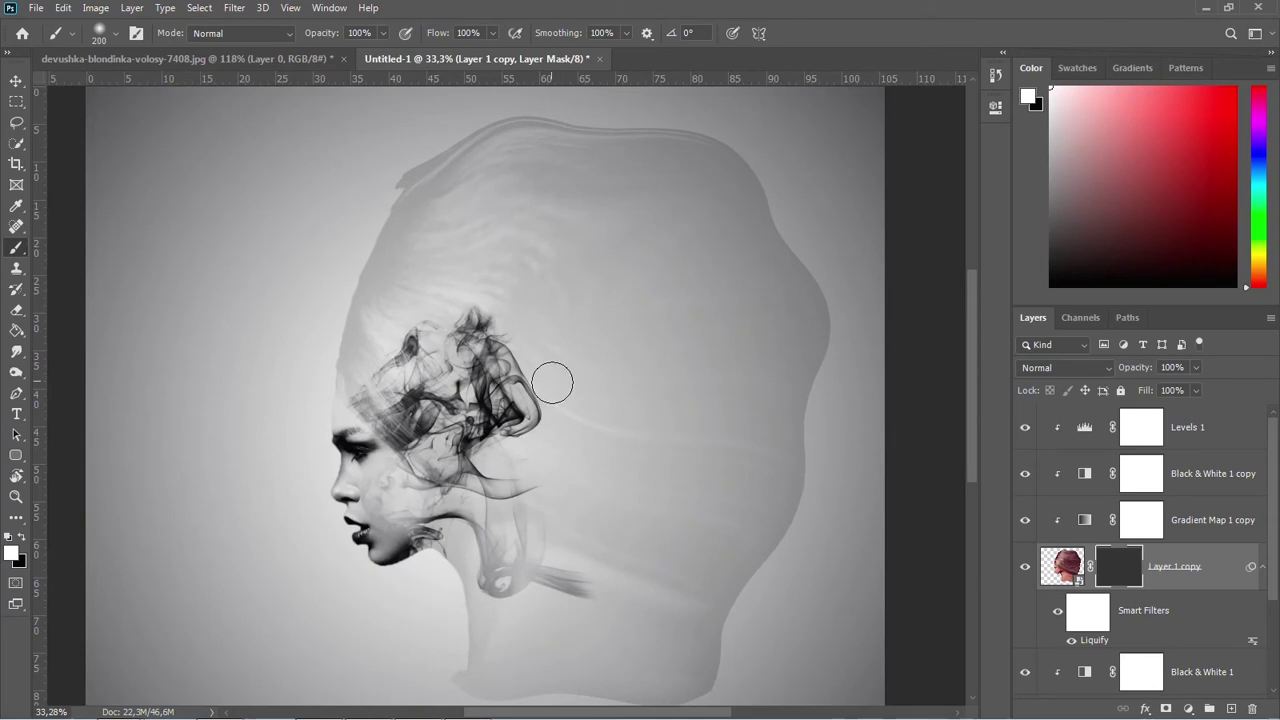
Stamp white smoke on the Layer 1 copy mask behind the crown, using the 2423 px smoke normal brush reduced to 1300 px with the canvas rotated
left_click(116, 35)
left_click_drag(194, 238, 195, 258)
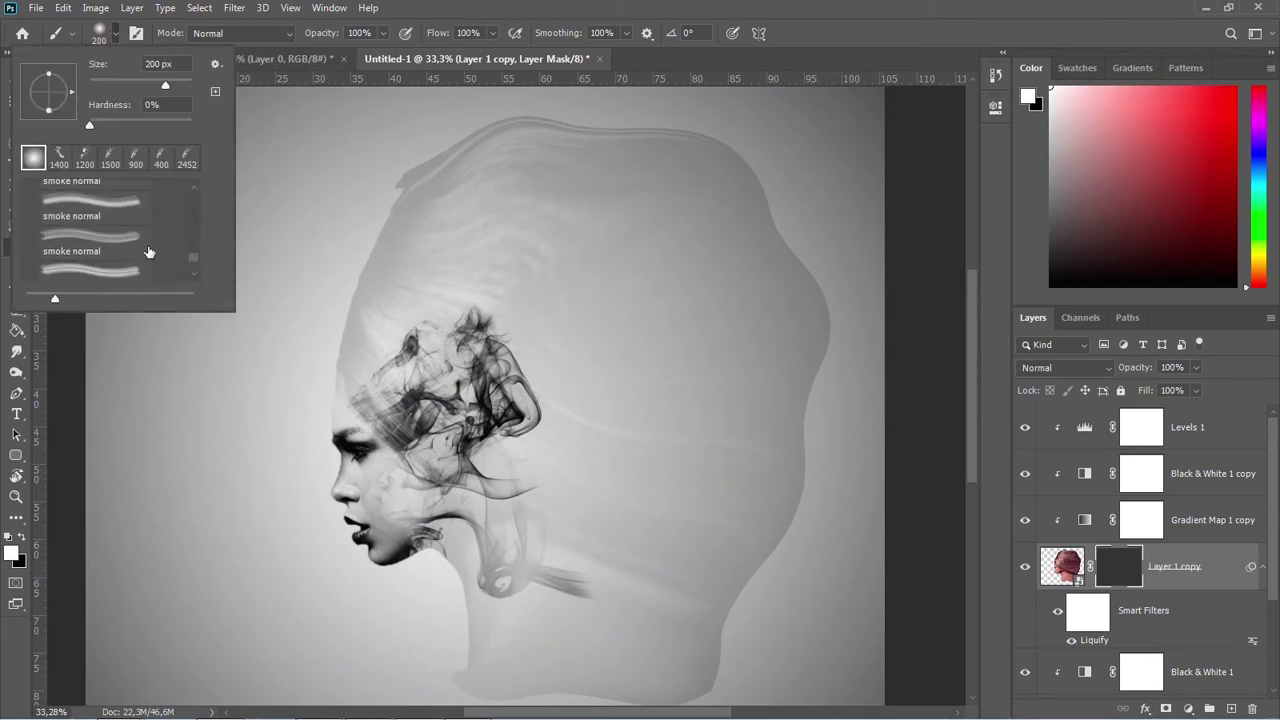
left_click(122, 272)
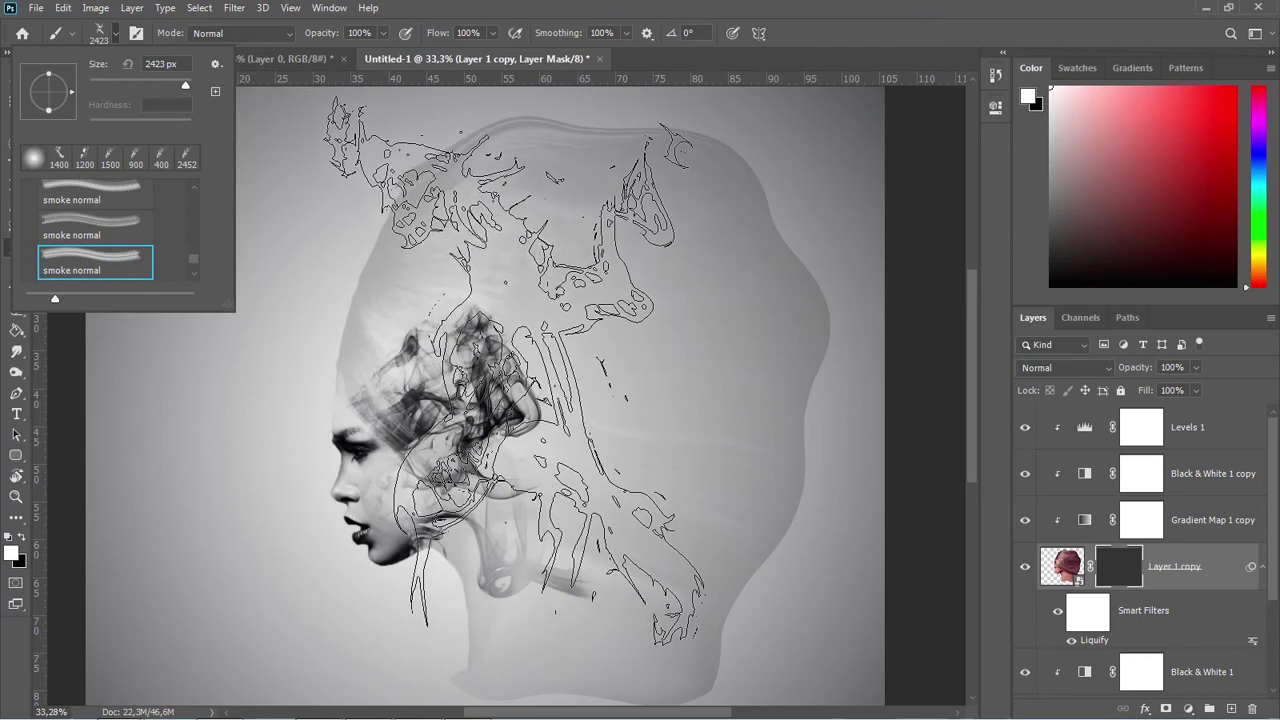
key("r")
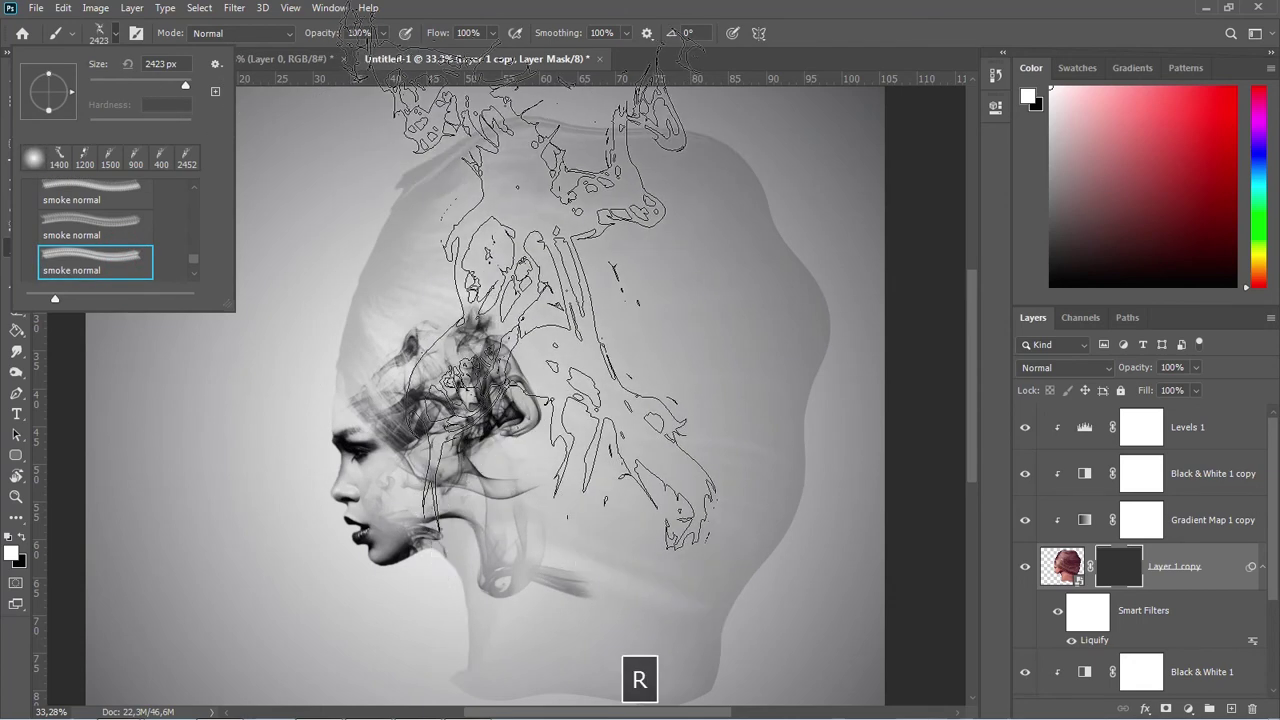
key("r")
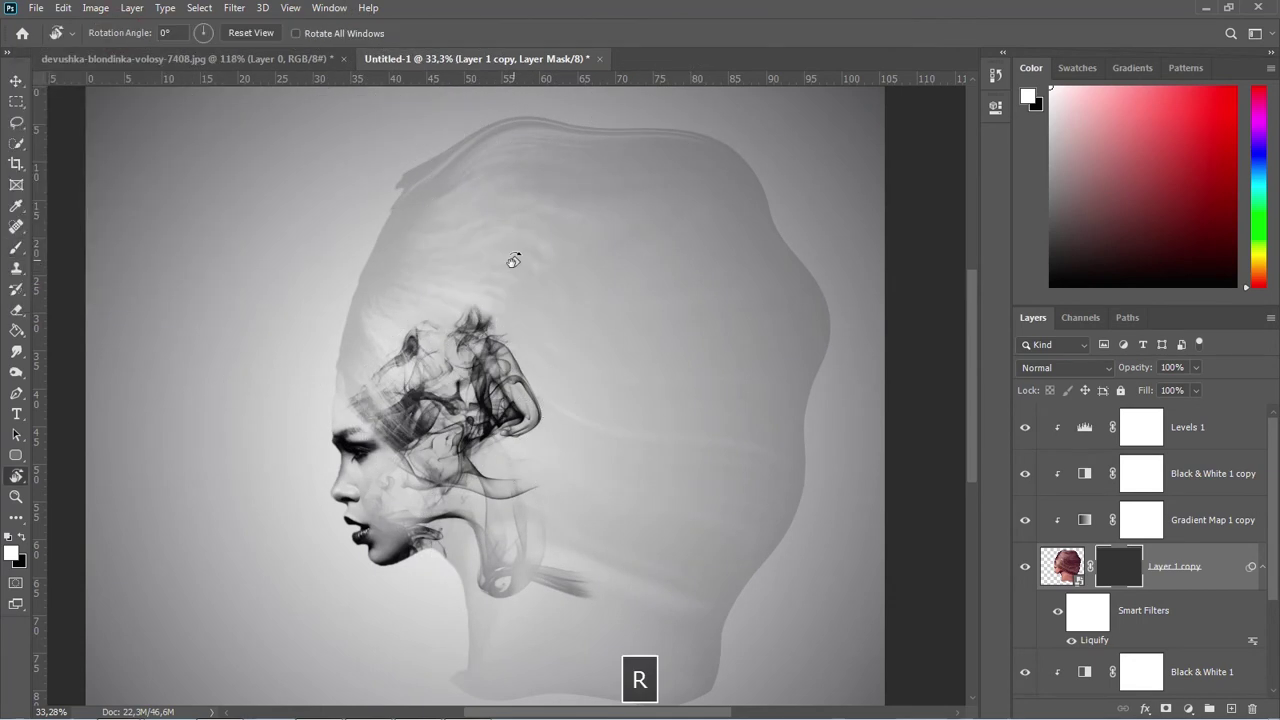
mouse_move(549, 266)
left_mouse_down()
mouse_move(463, 270)
mouse_move(500, 266)
mouse_move(491, 271)
left_mouse_up()
key("b")
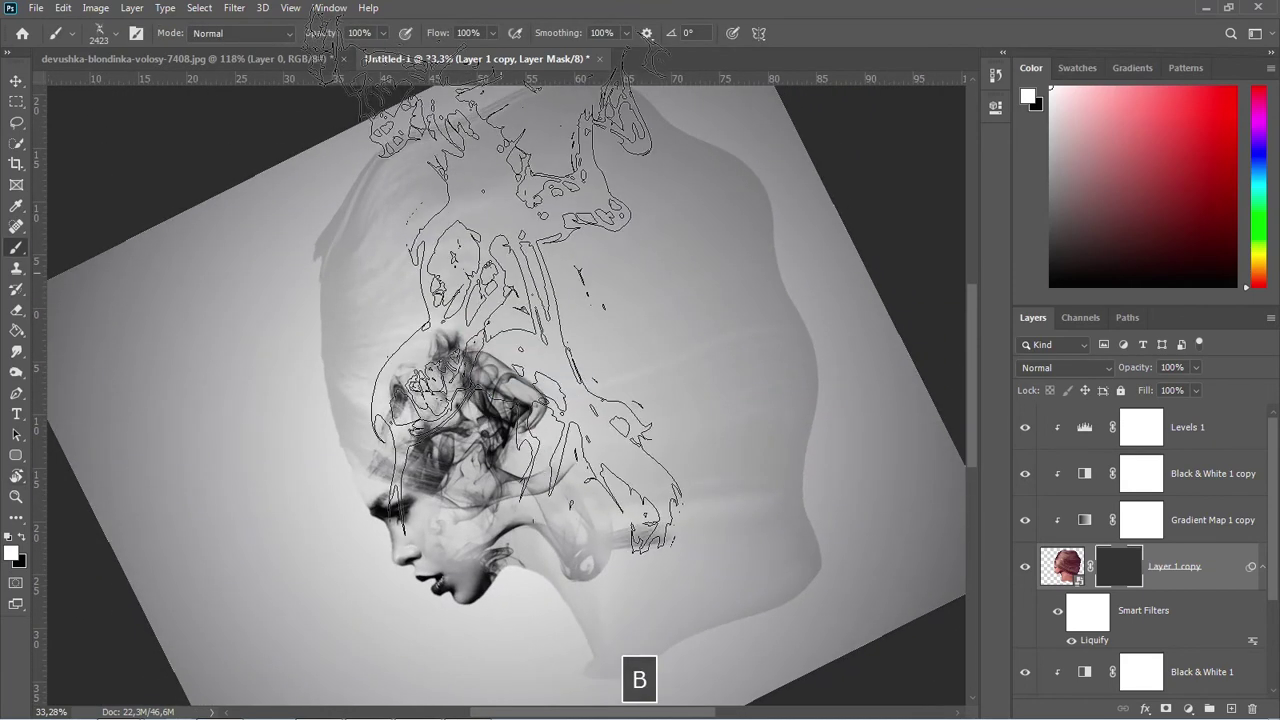
key("bracketleft")
key("bracketleft")
key("bracketleft")
key("bracketleft")
key("bracketleft")
key("bracketleft")
key("bracketleft")
key("bracketleft")
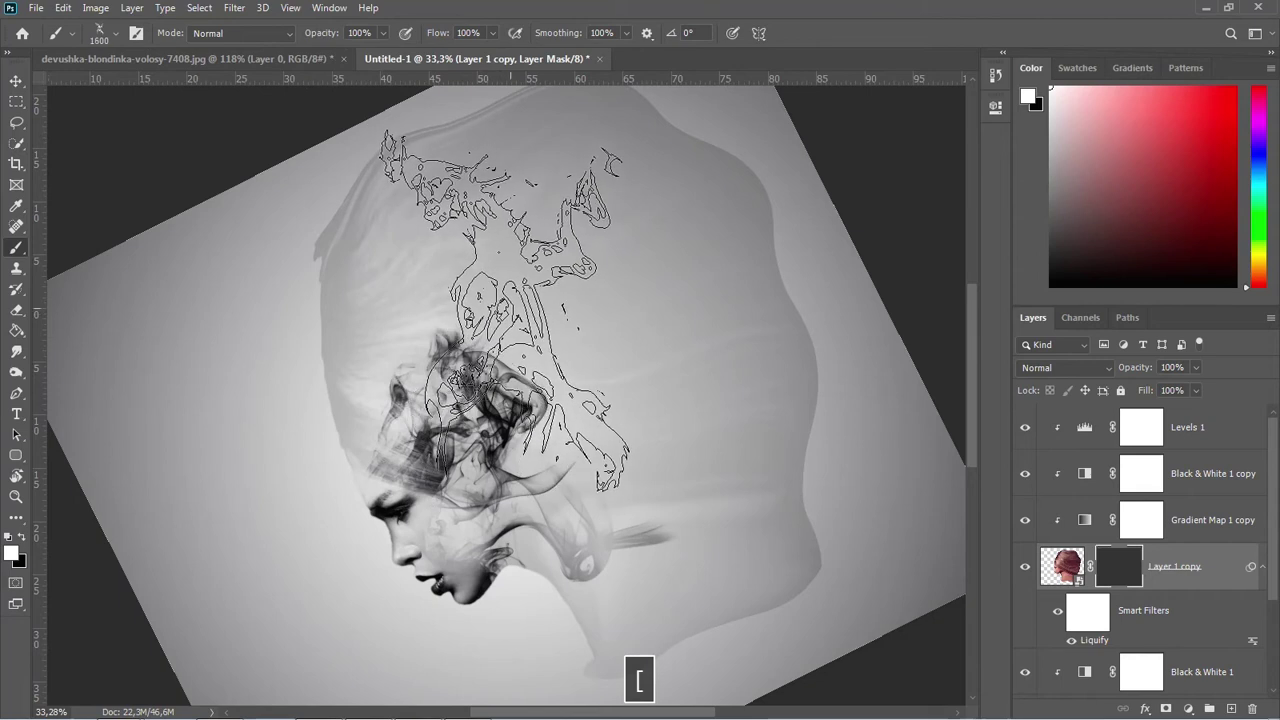
key("r")
mouse_move(491, 277)
left_mouse_down()
mouse_move(591, 323)
mouse_move(592, 340)
left_mouse_up()
key("b")
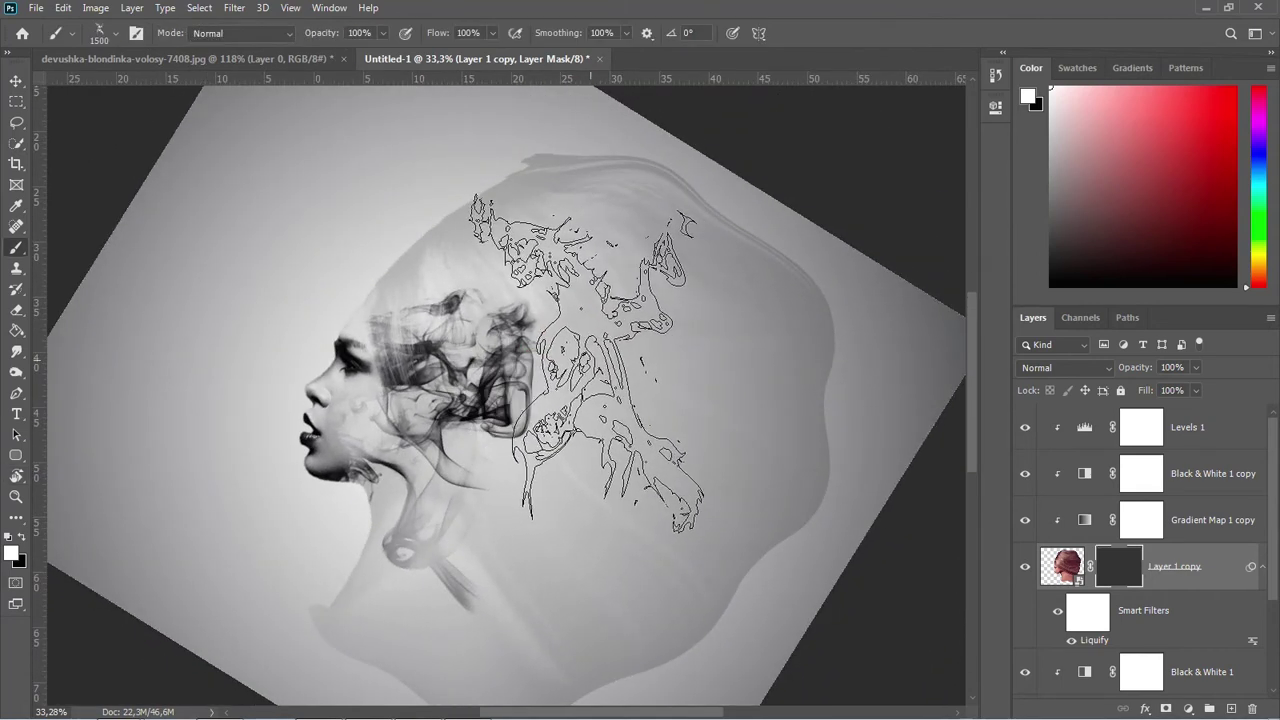
key("r")
left_click_drag(591, 363, 638, 393)
key("b")
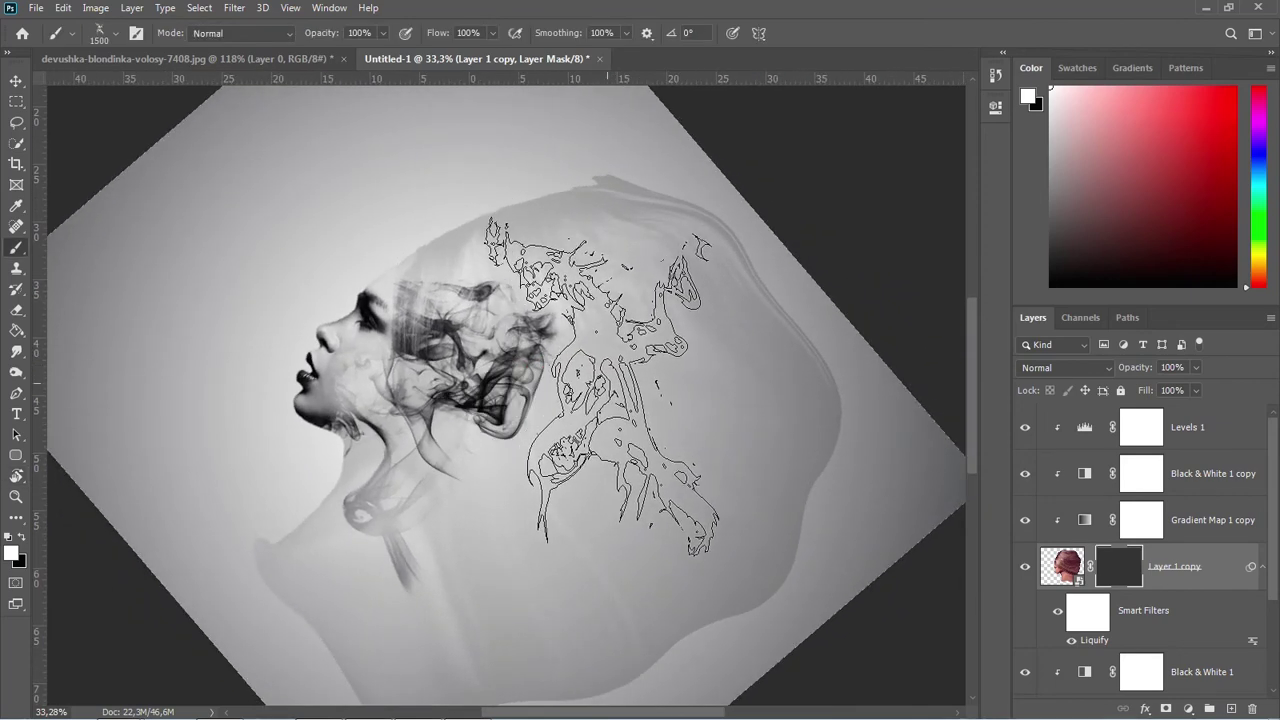
key("r")
mouse_move(591, 371)
left_mouse_down()
mouse_move(651, 414)
mouse_move(655, 398)
left_mouse_up()
key("b")
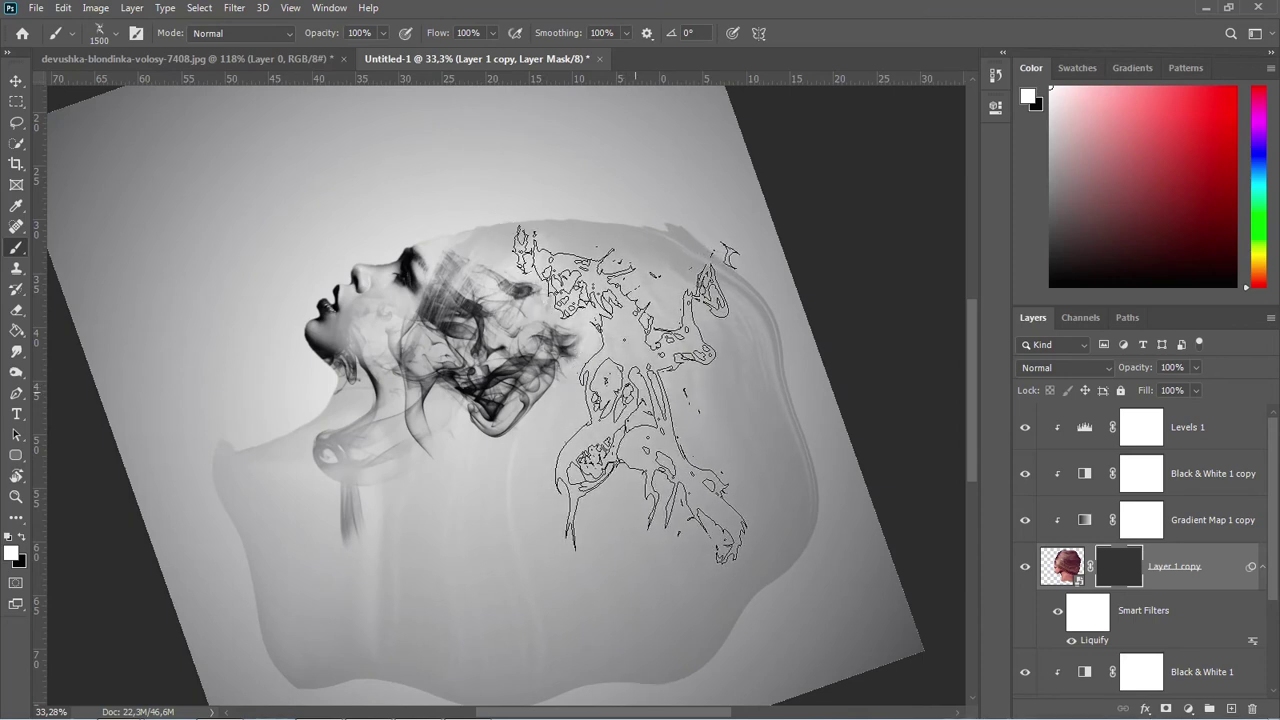
key("bracketleft")
key("bracketleft")
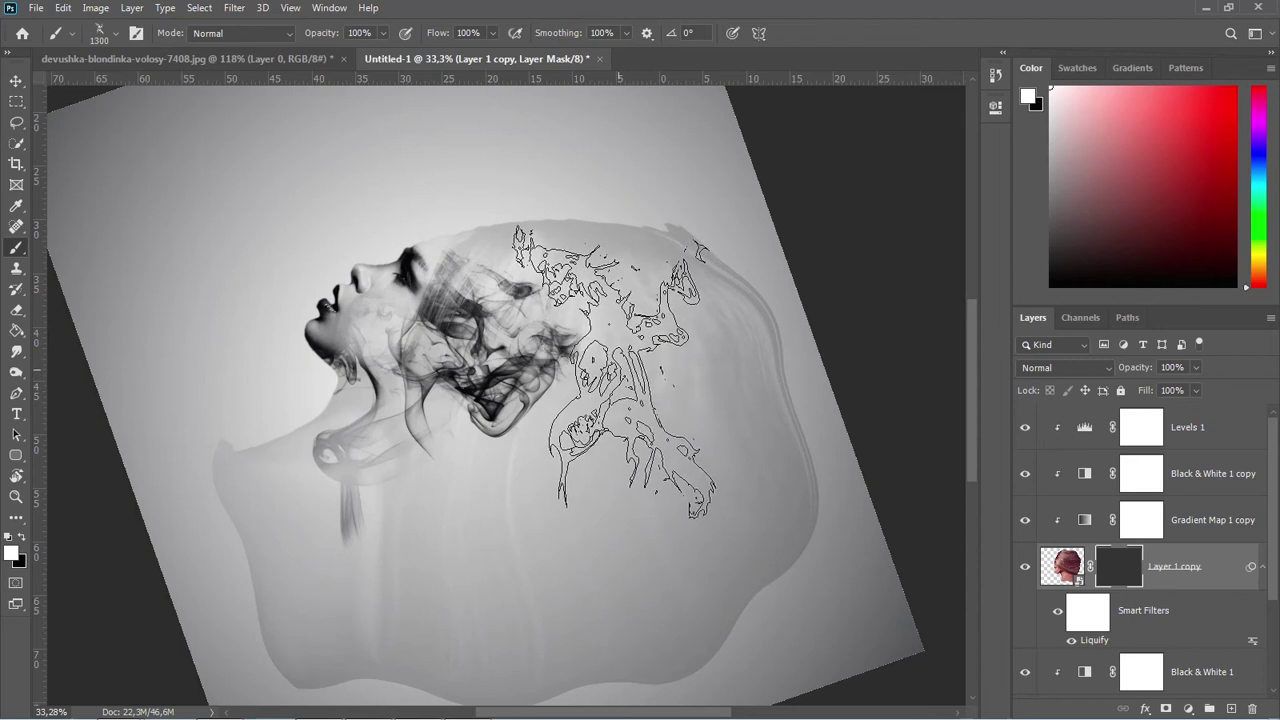
left_click(615, 367)
left_click(615, 367)
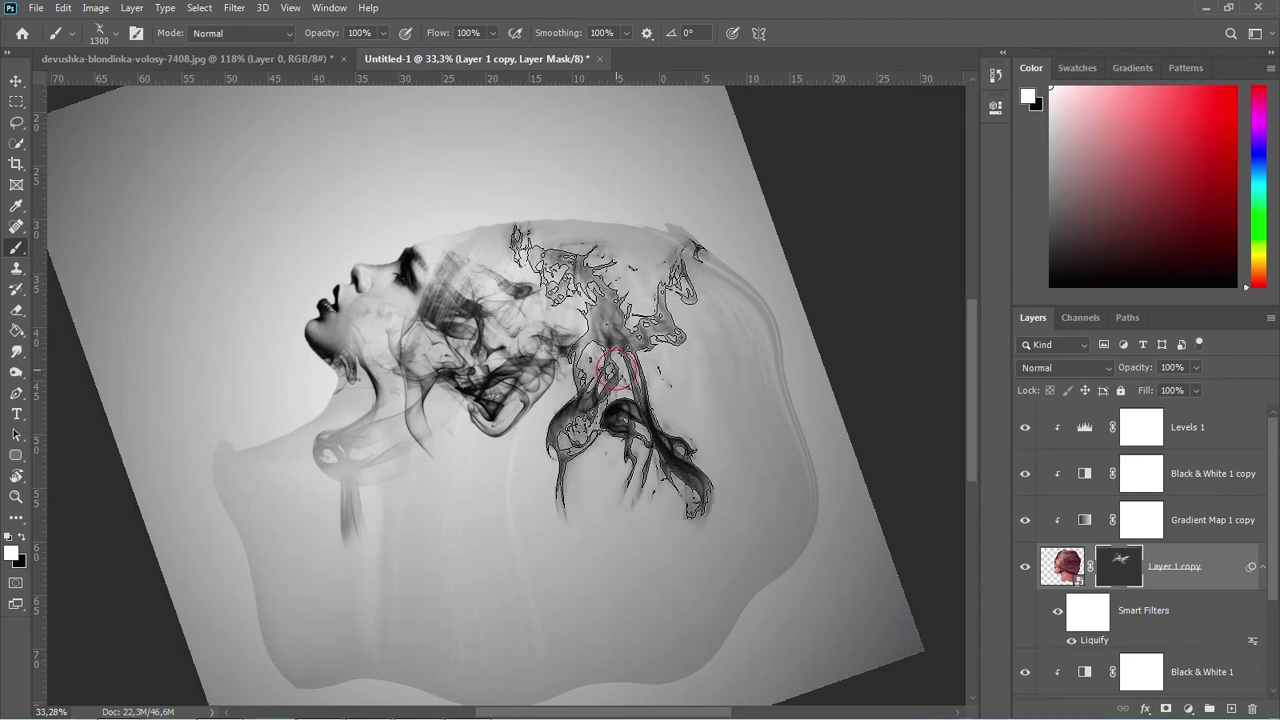
Stamp white smoke on the Layer 1 copy mask at the back of the head, using the 2482 px smoke normal brush reduced to 1100 px with the canvas rotated
key("r")
left_click_drag(610, 333, 475, 303)
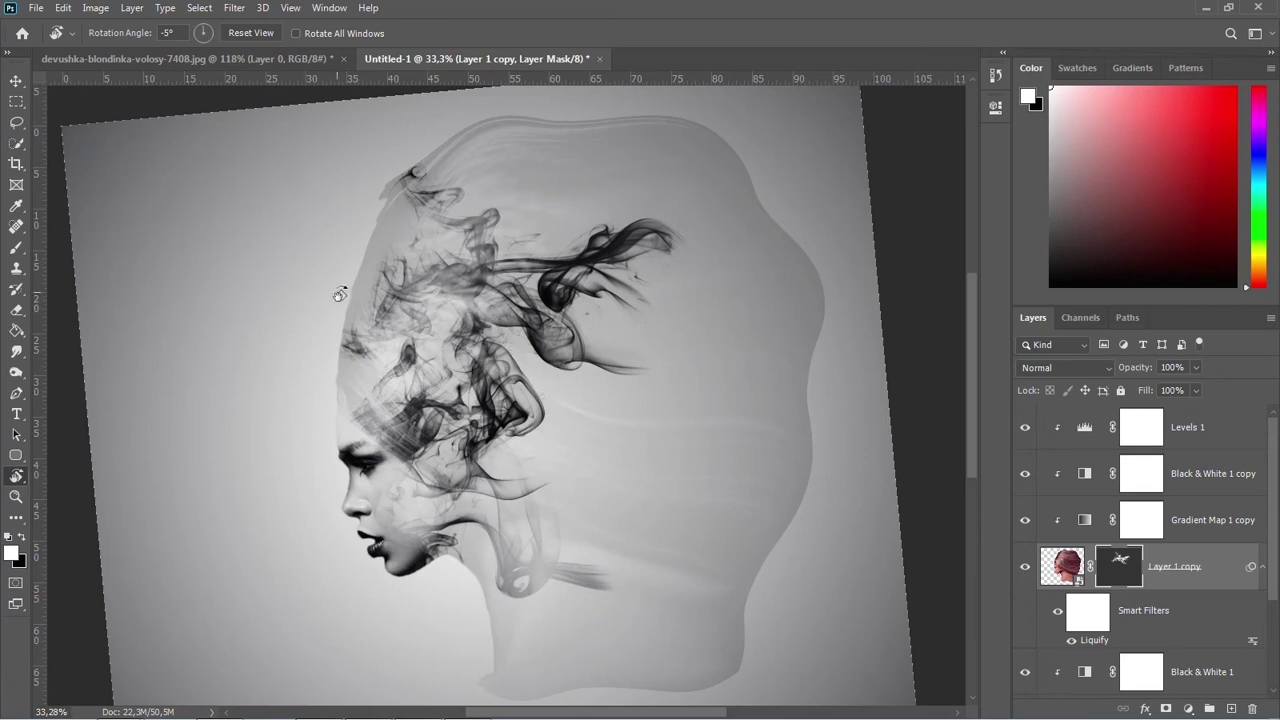
key("b")
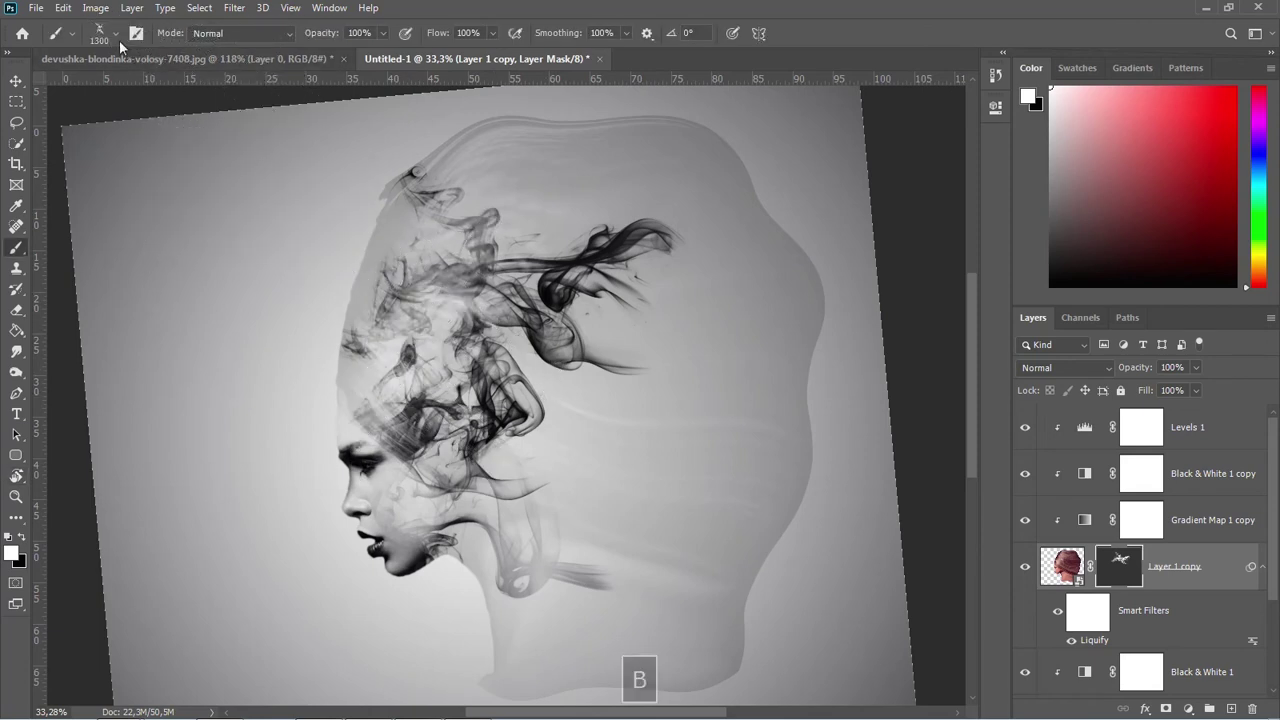
left_click(117, 35)
left_click(112, 220)
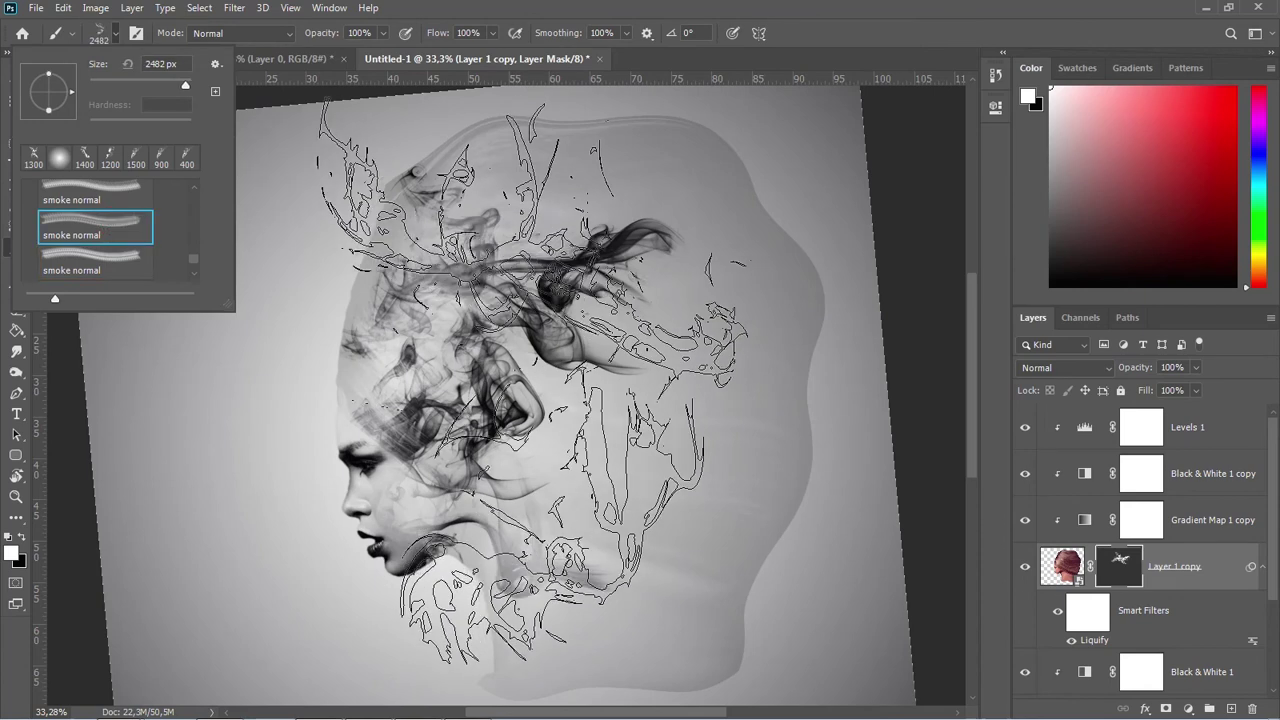
key("bracketleft")
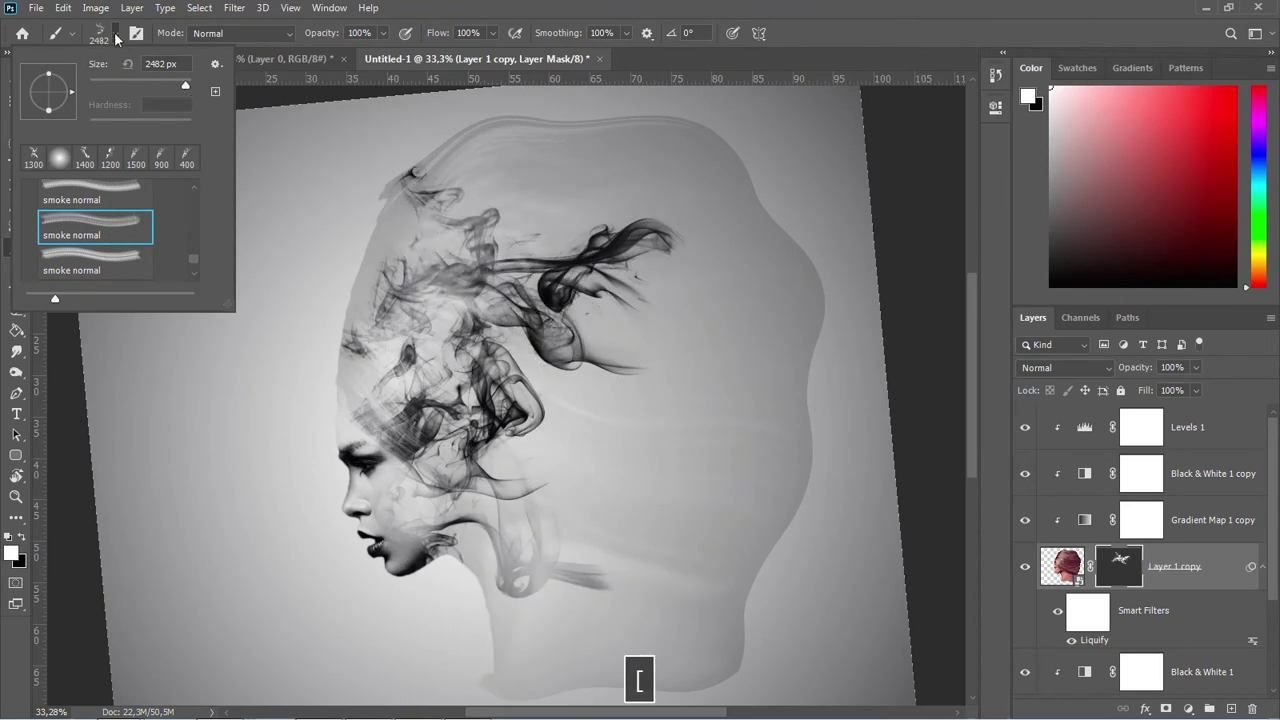
left_click(116, 38)
key("bracketleft")
key("bracketleft")
key("bracketleft")
key("bracketleft")
key("bracketleft")
key("bracketleft")
key("bracketleft")
key("bracketleft")
key("bracketleft")
key("bracketleft")
key("bracketleft")
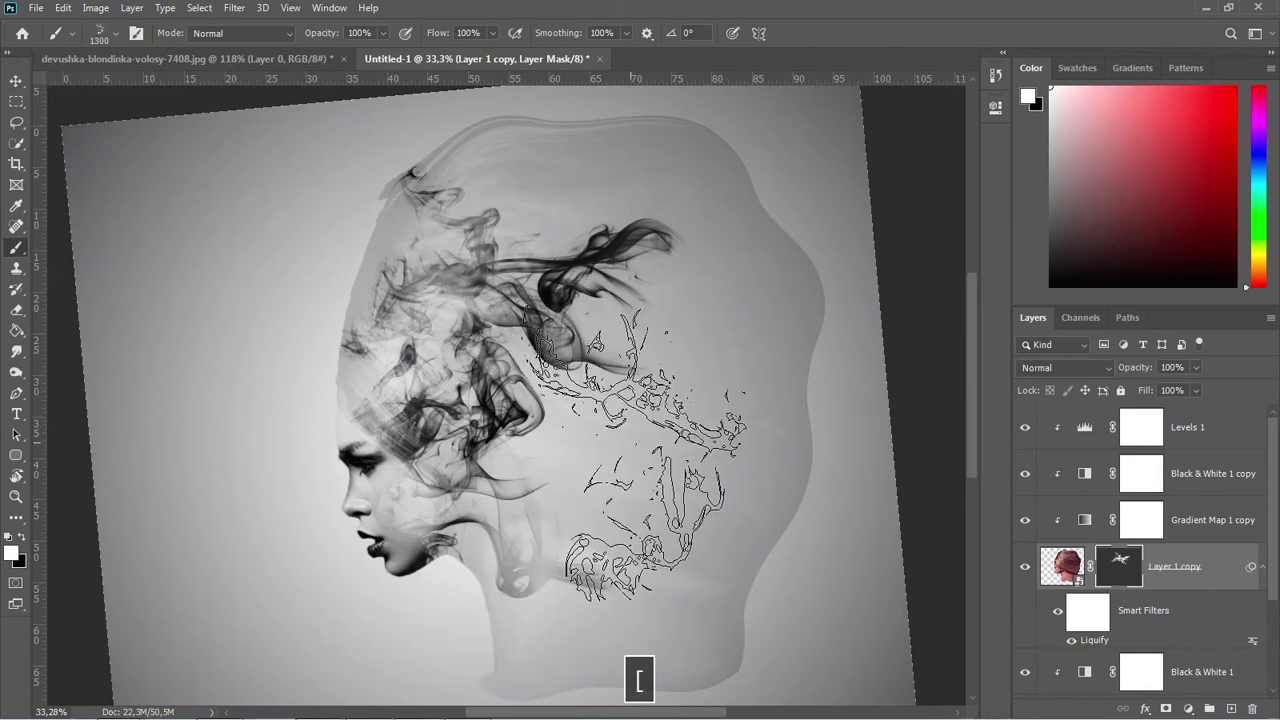
key("r")
mouse_move(654, 391)
left_mouse_down()
mouse_move(596, 377)
mouse_move(605, 320)
left_mouse_up()
key("b")
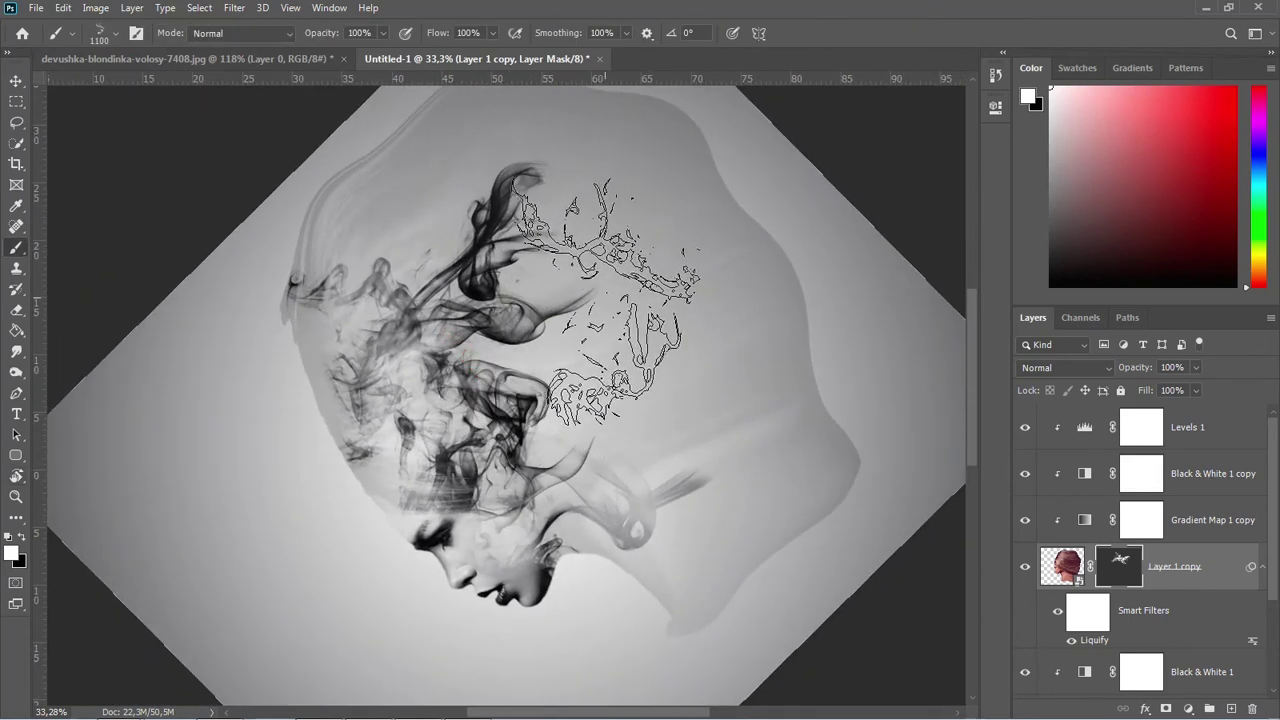
key("r")
mouse_move(623, 329)
left_mouse_down()
mouse_move(605, 345)
mouse_move(592, 262)
left_mouse_up()
key("b")
left_click(592, 260)
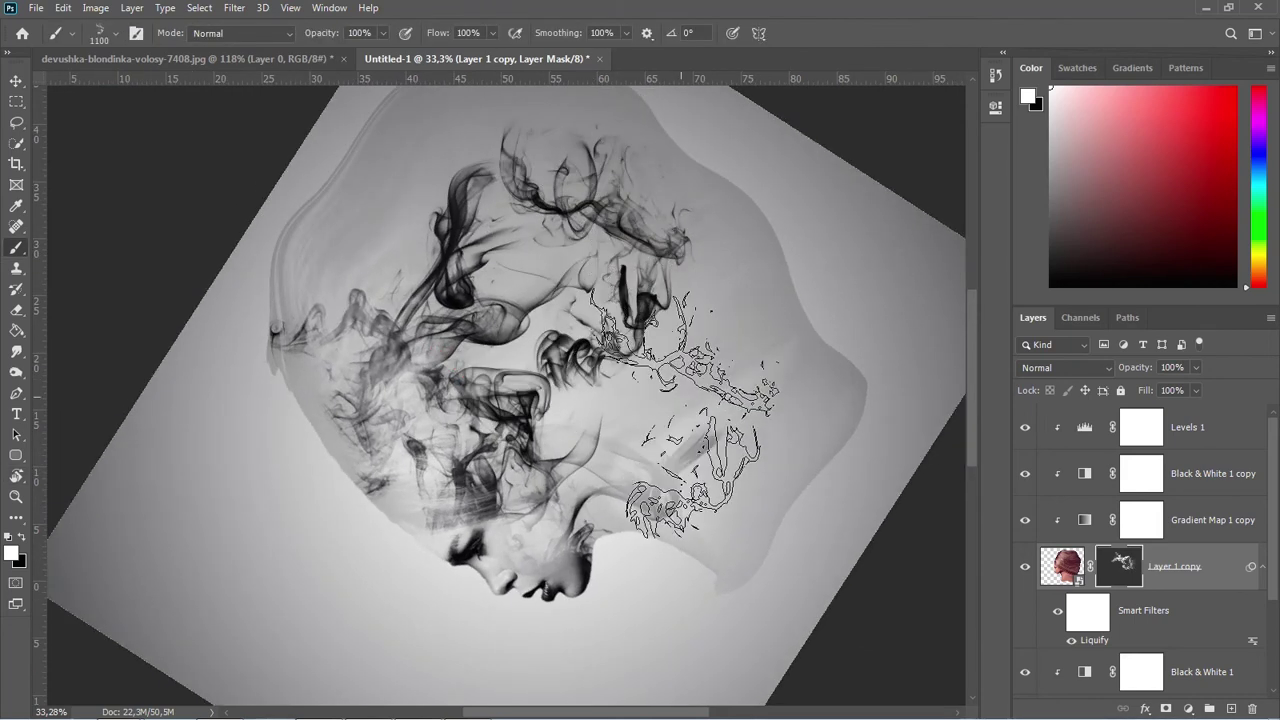
Stamp white smoke twice on the Layer 1 copy mask behind the neck, using the 2437 px smoke normal brush reduced to 1300 px
key("r")
left_click_drag(511, 257, 641, 320)
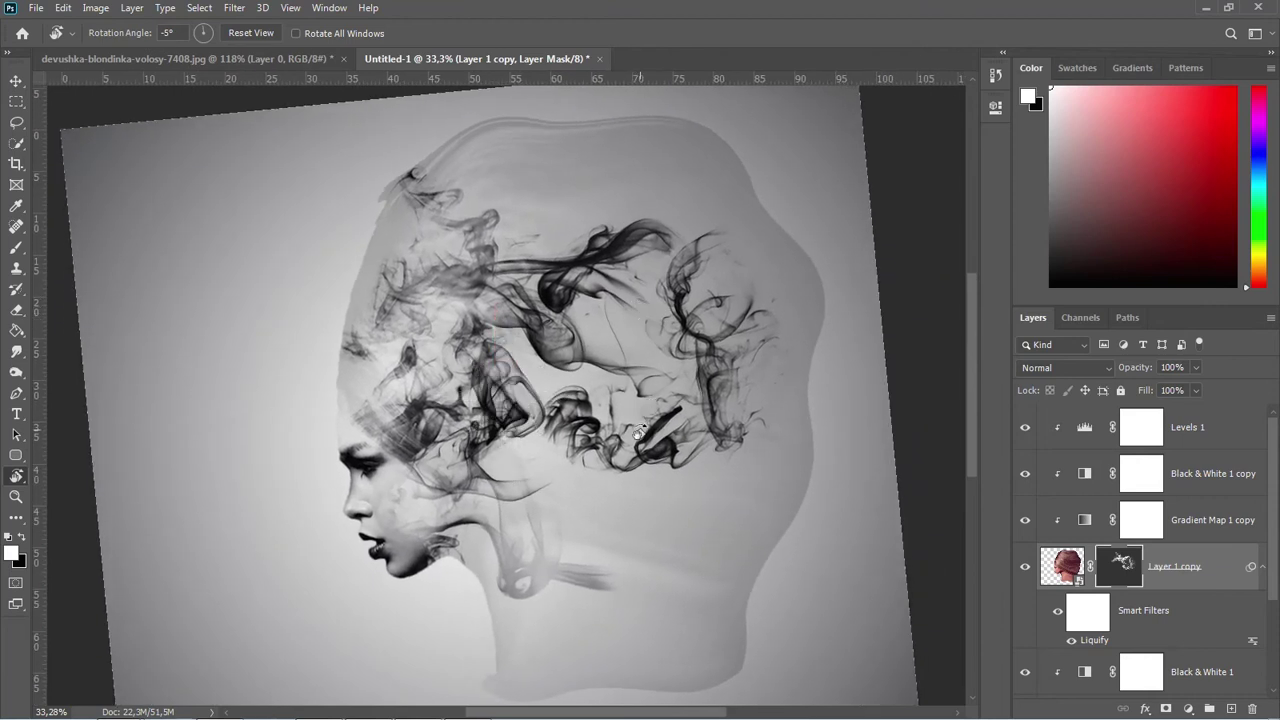
key("b")
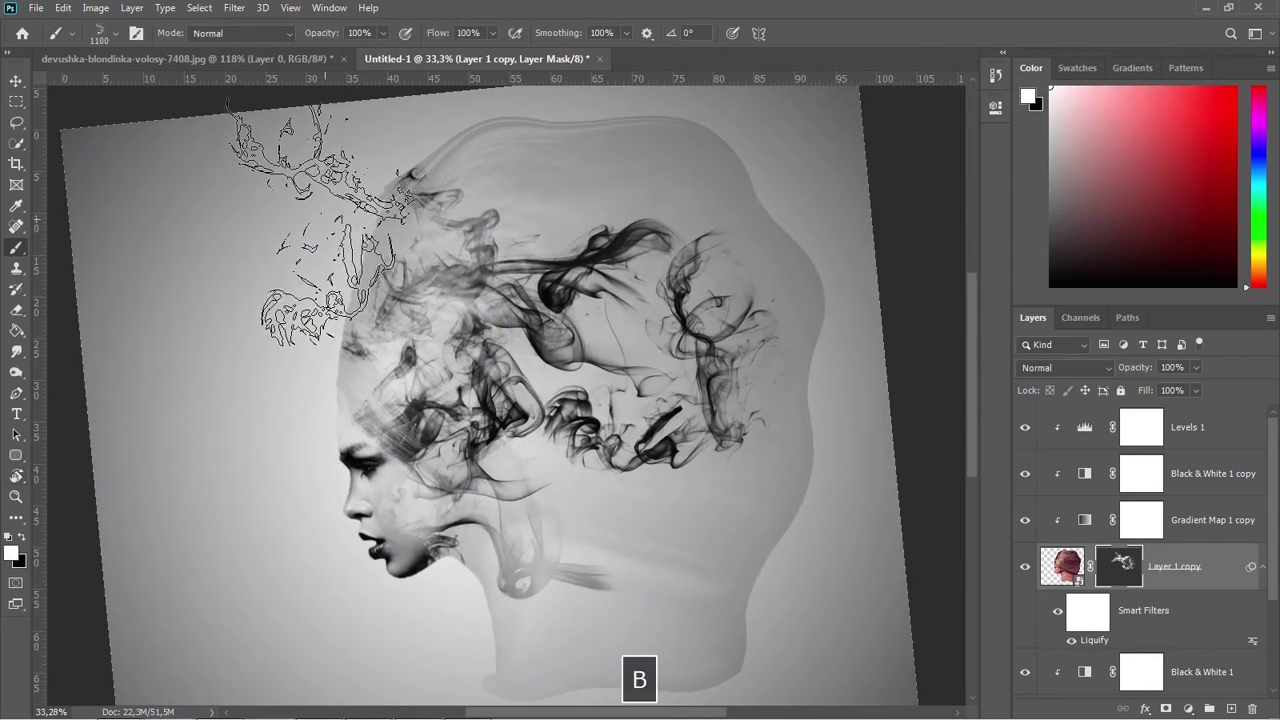
left_click(116, 33)
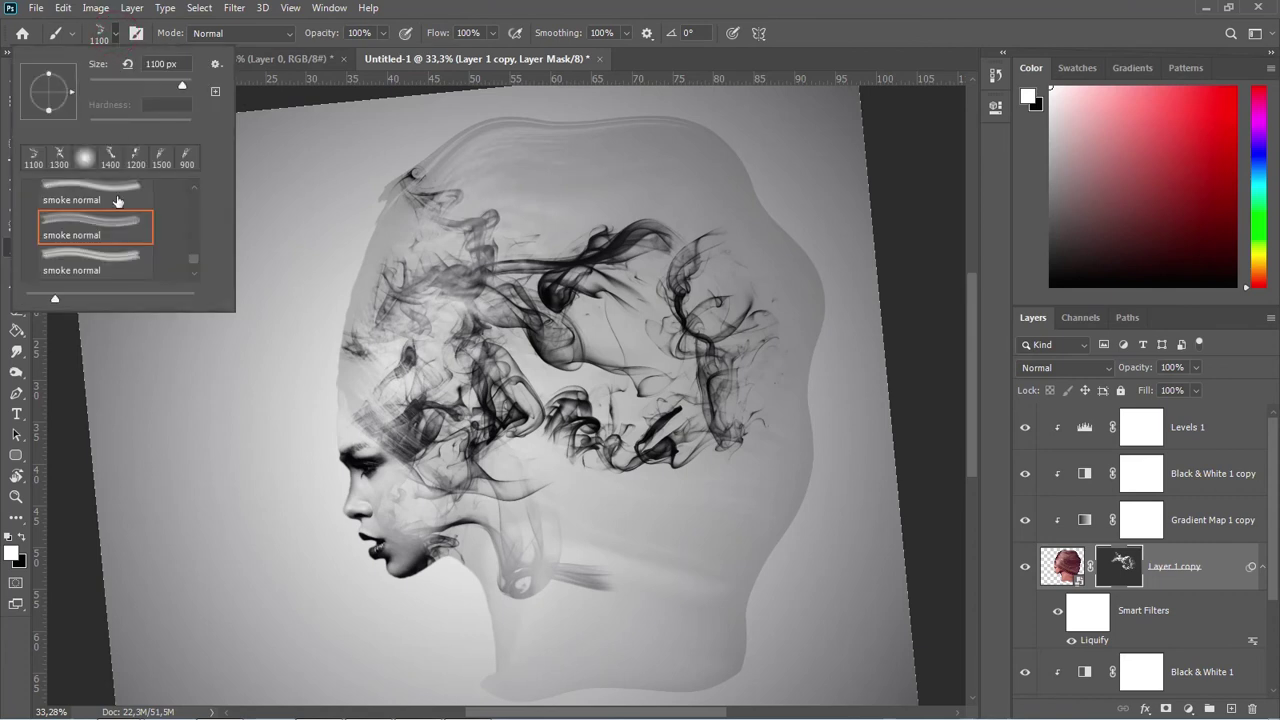
scroll(118, 201, "up", 1)
left_click(119, 204)
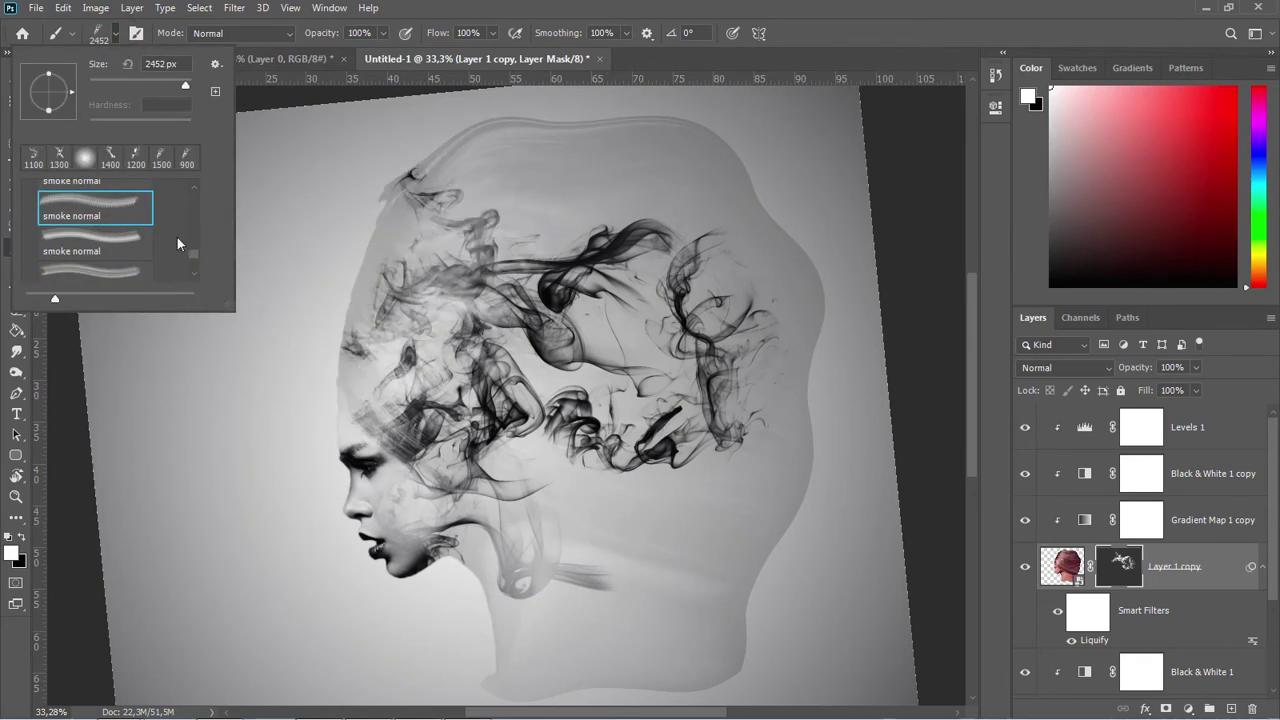
left_click(125, 234)
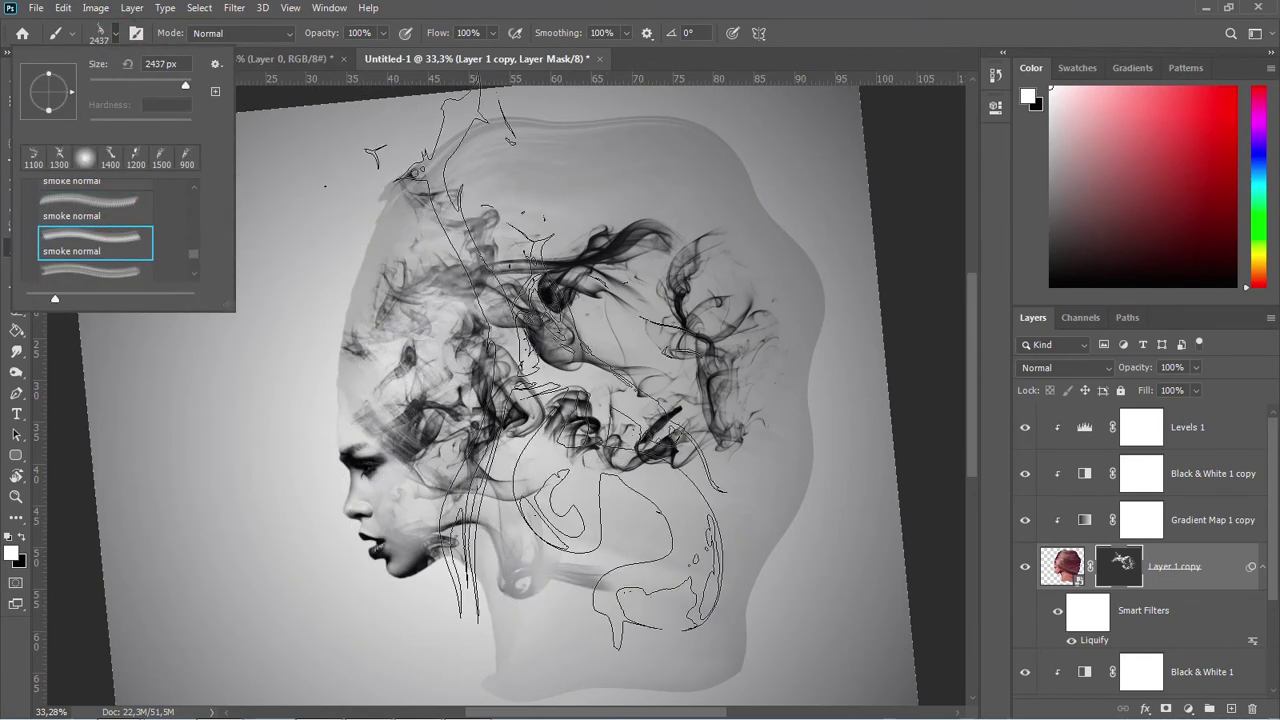
left_click(118, 37)
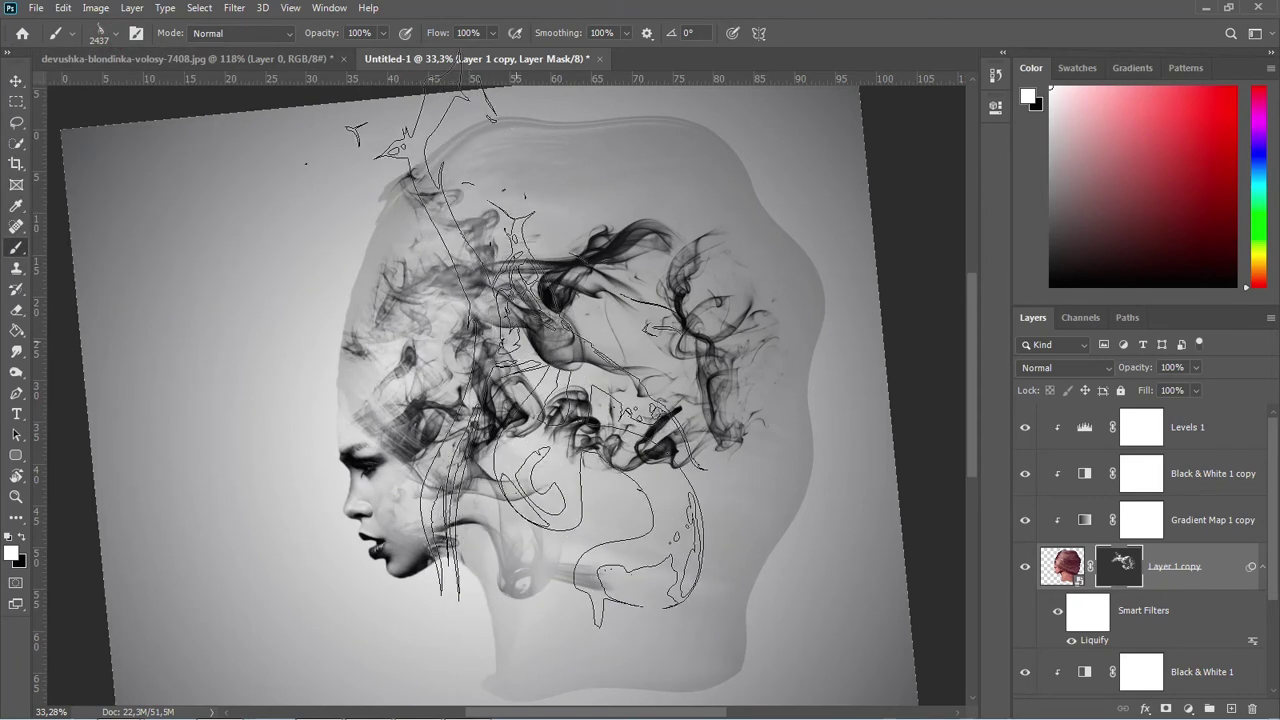
key("r")
left_click_drag(488, 259, 511, 263)
key("r")
key("b")
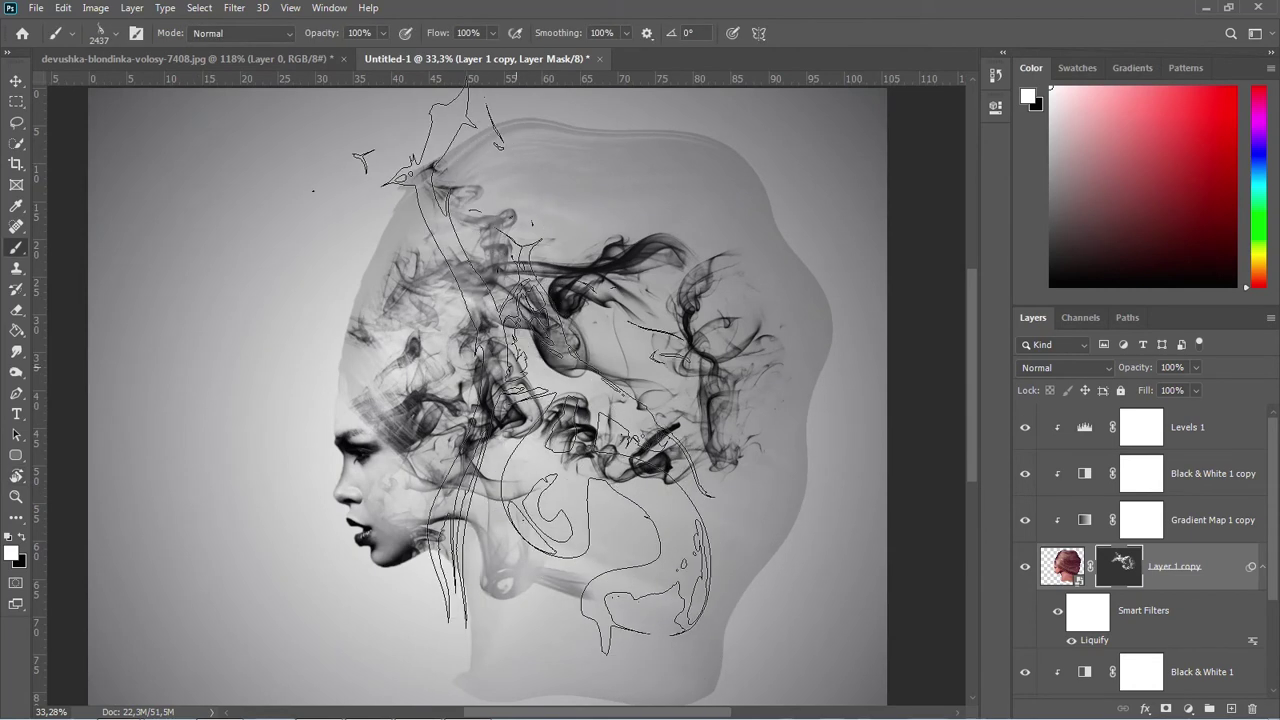
key("bracketleft")
key("bracketleft")
key("bracketleft")
key("bracketleft")
key("bracketleft")
key("bracketleft")
key("bracketleft")
key("bracketleft")
key("bracketleft")
key("bracketleft")
key("bracketleft")
key("bracketleft")
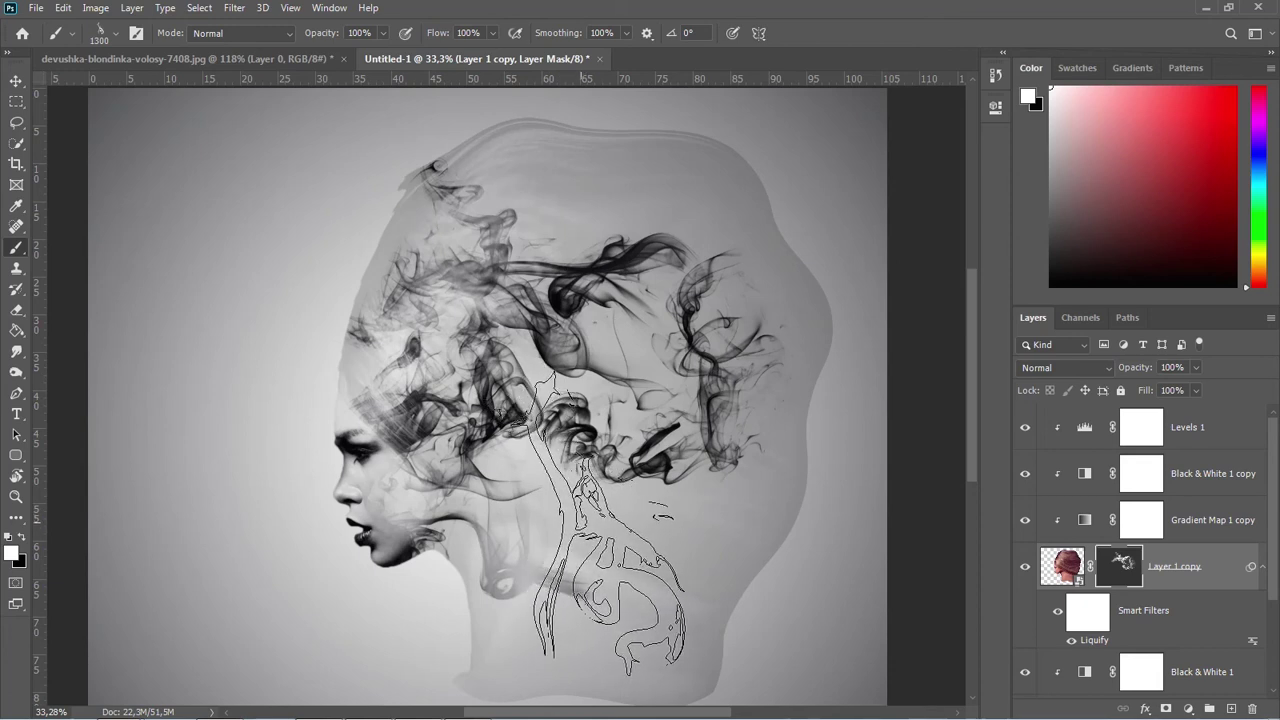
key("r")
left_click_drag(587, 527, 488, 429)
key("b")
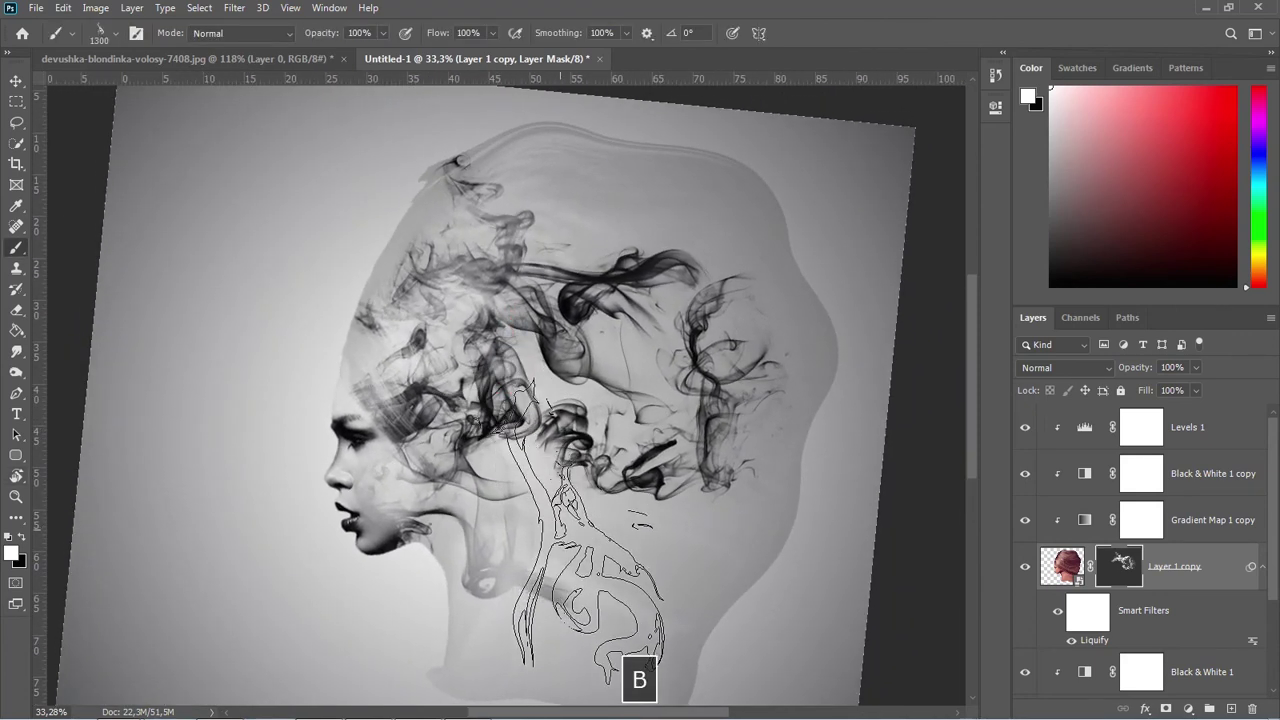
left_click(562, 530)
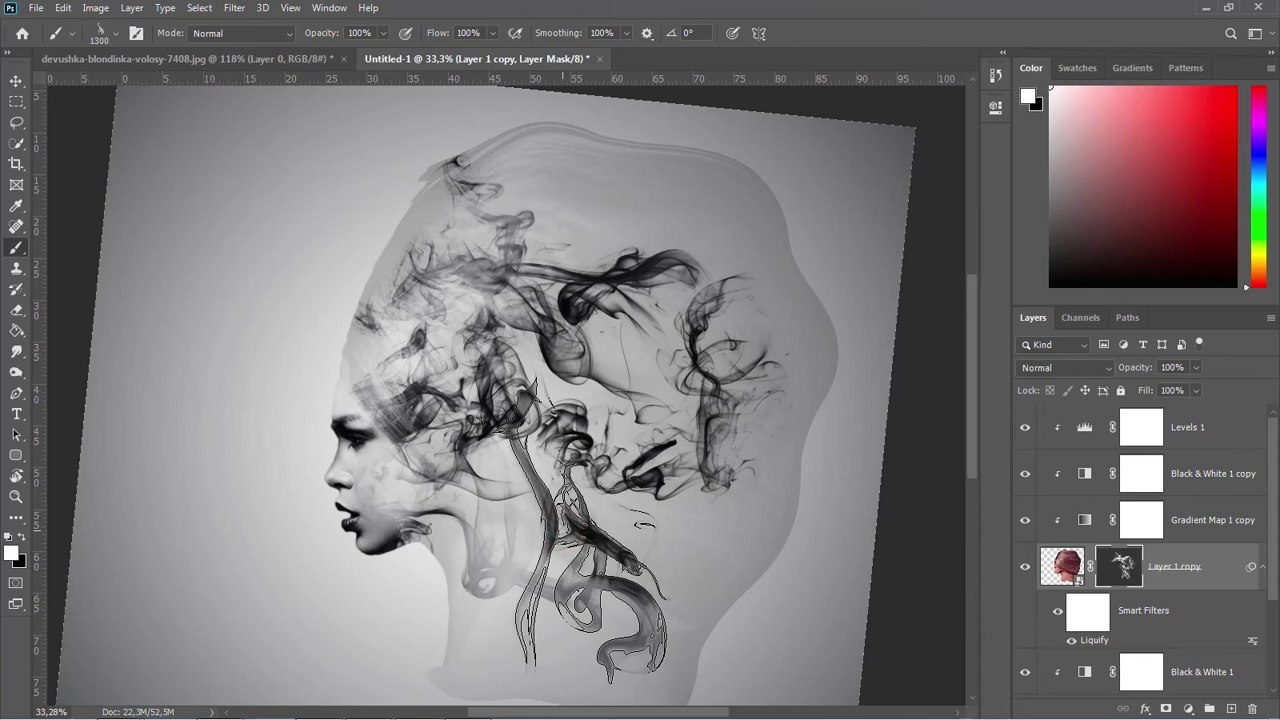
left_click(562, 530)
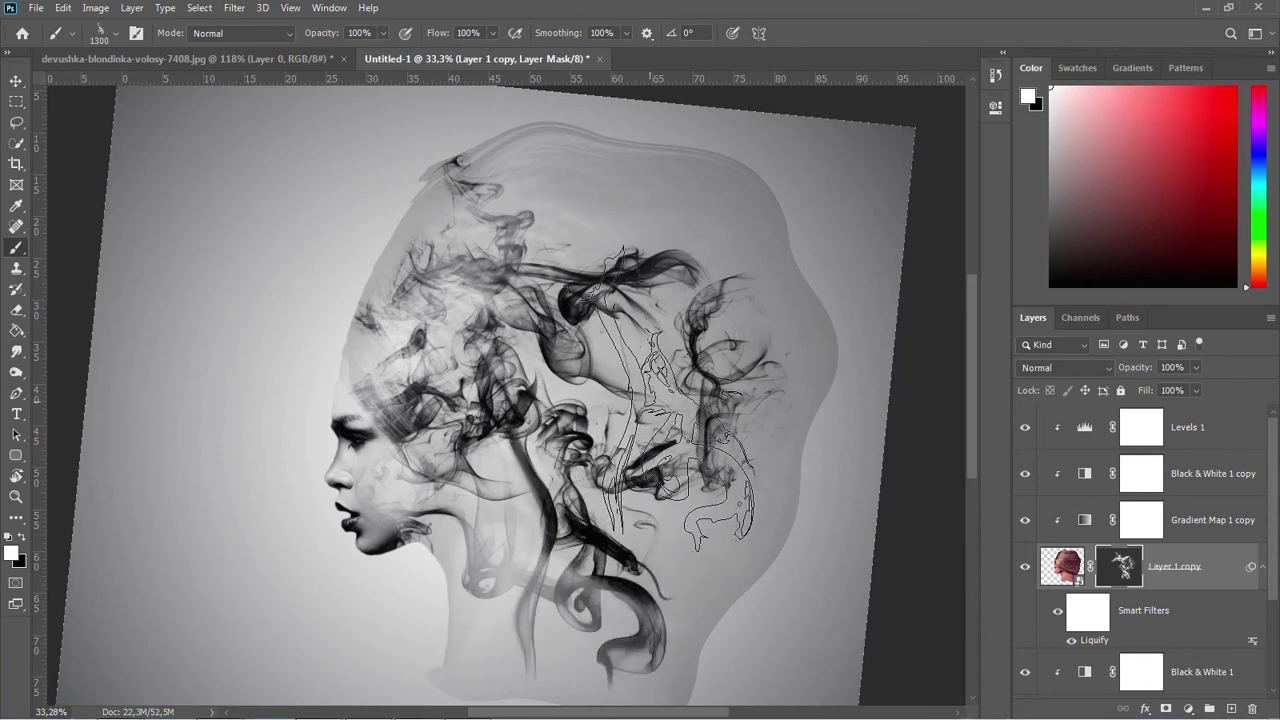
Return the canvas rotation to 0° and raise the Layer 1 copy mask density to 100%
key("r")
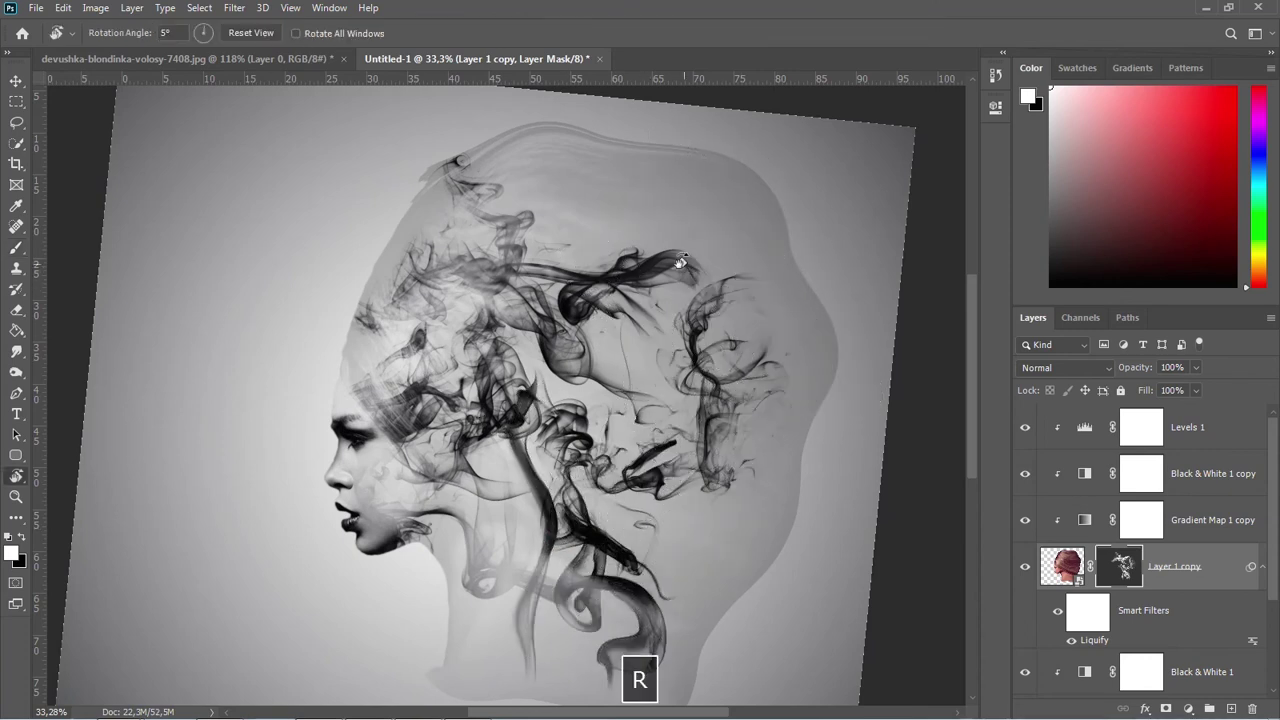
left_click_drag(686, 267, 672, 228)
left_click(997, 110)
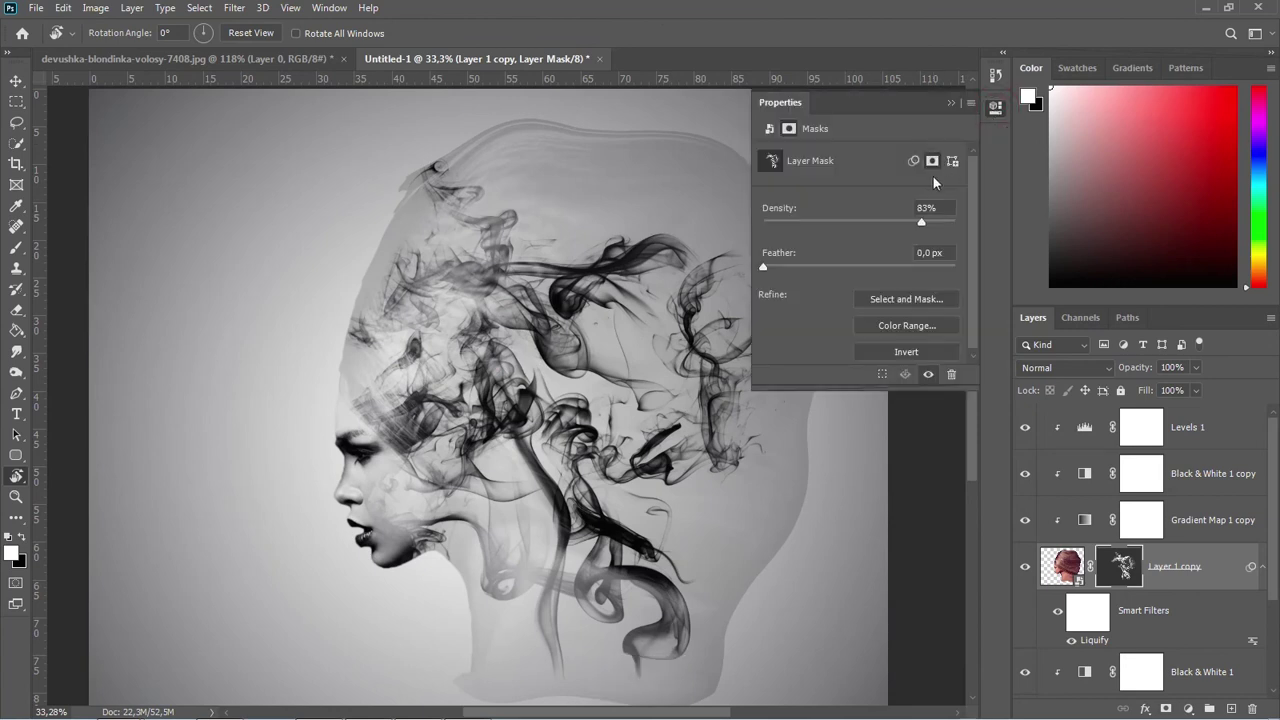
key("ctrl+i")
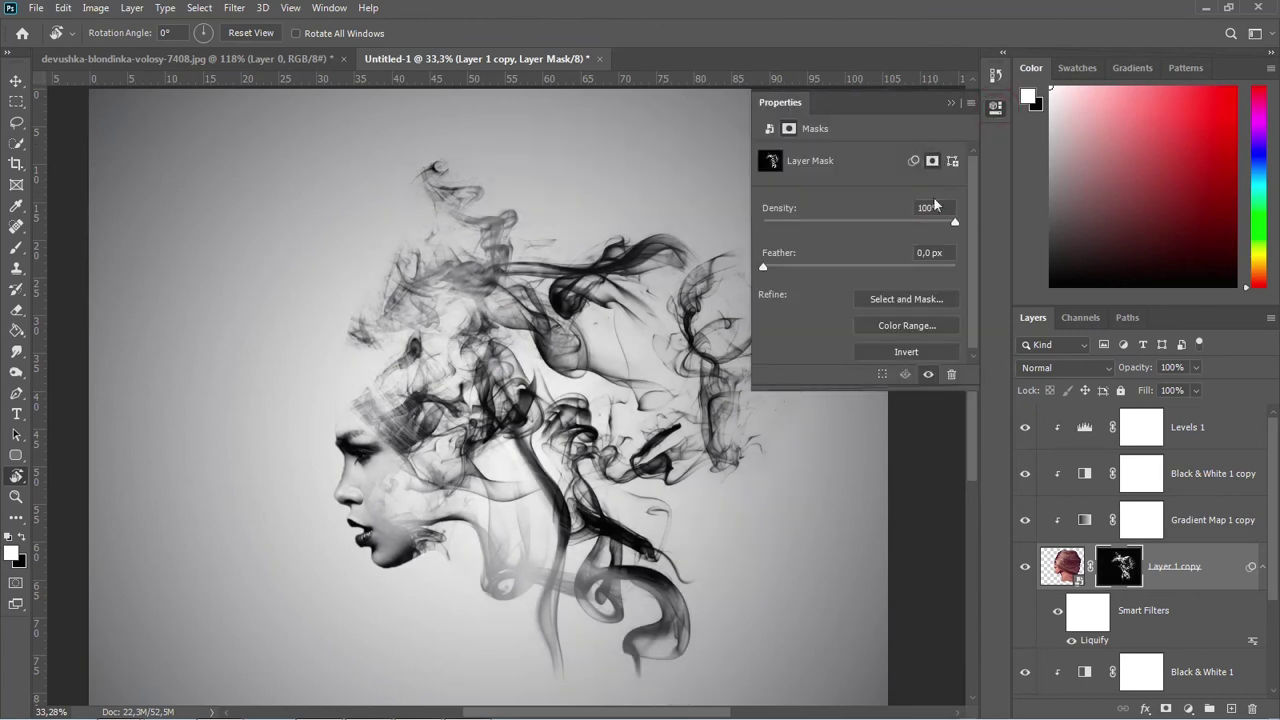
left_click(995, 108)
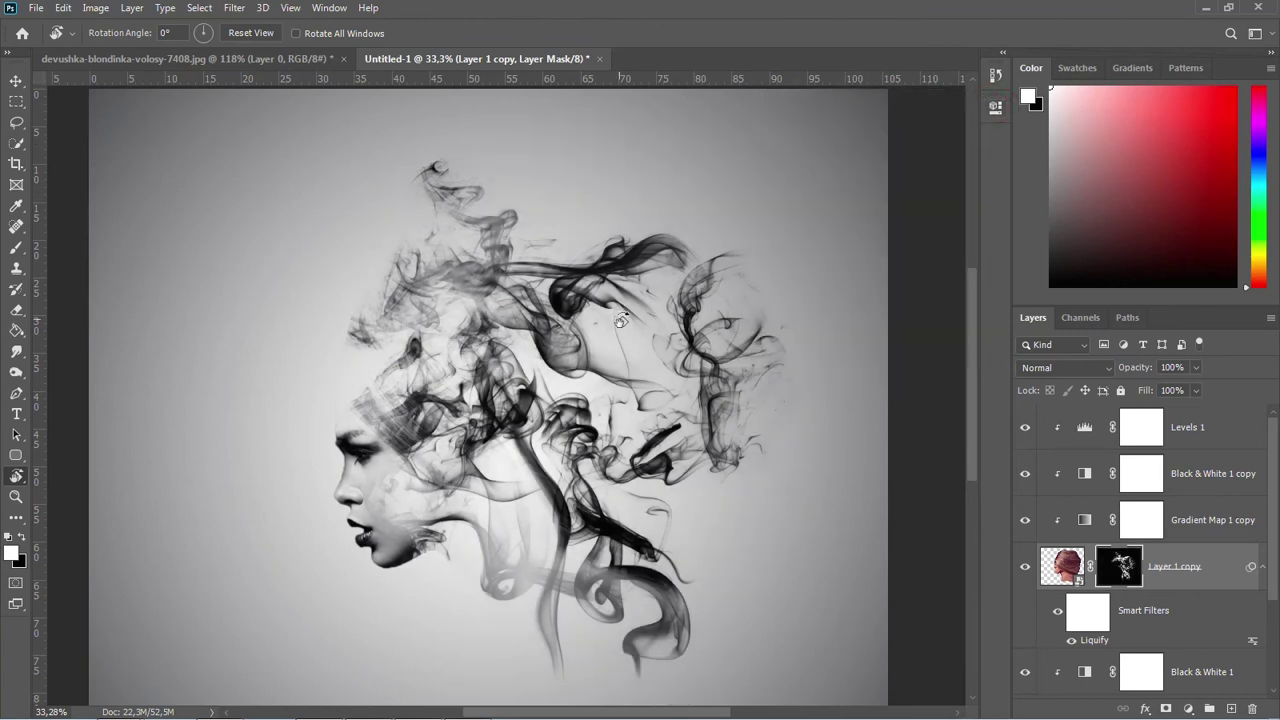
Stamp a small smoke wisp on the mask beneath the rear smoke plume, using the 2308 px smoke normal brush reduced to 400 px
key("ctrl+minus")
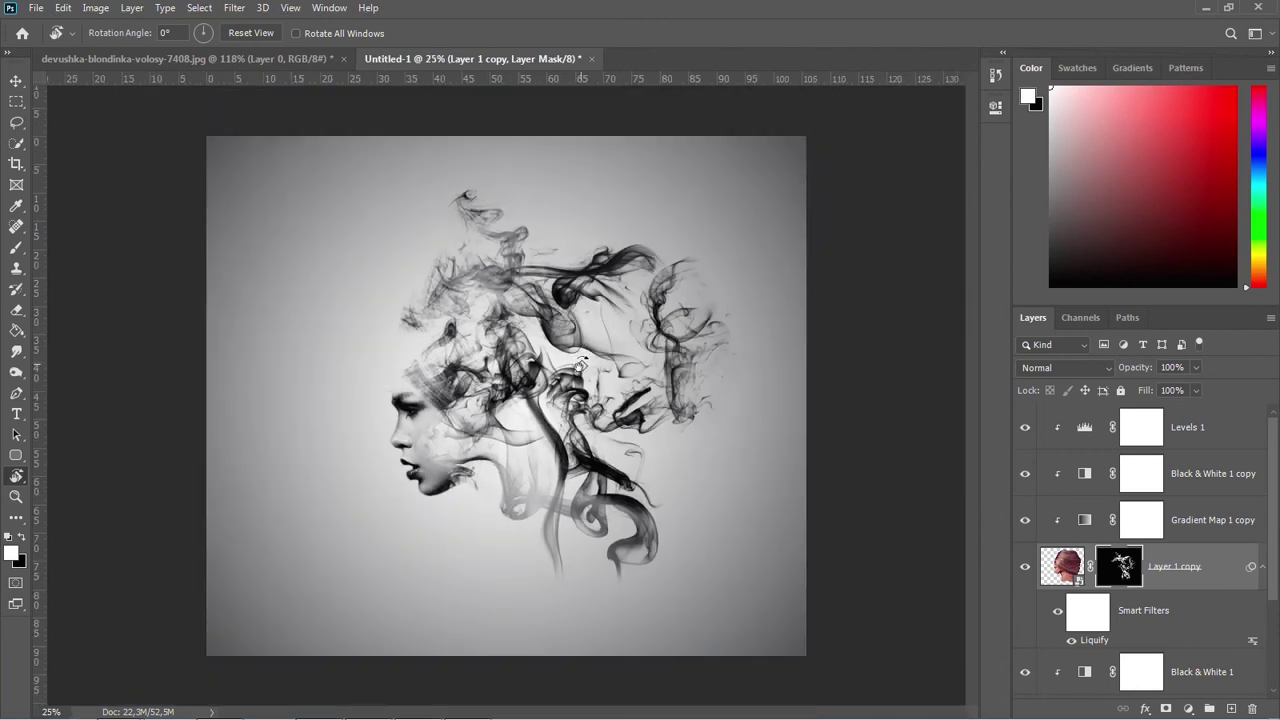
scroll(569, 381, "up", 2)
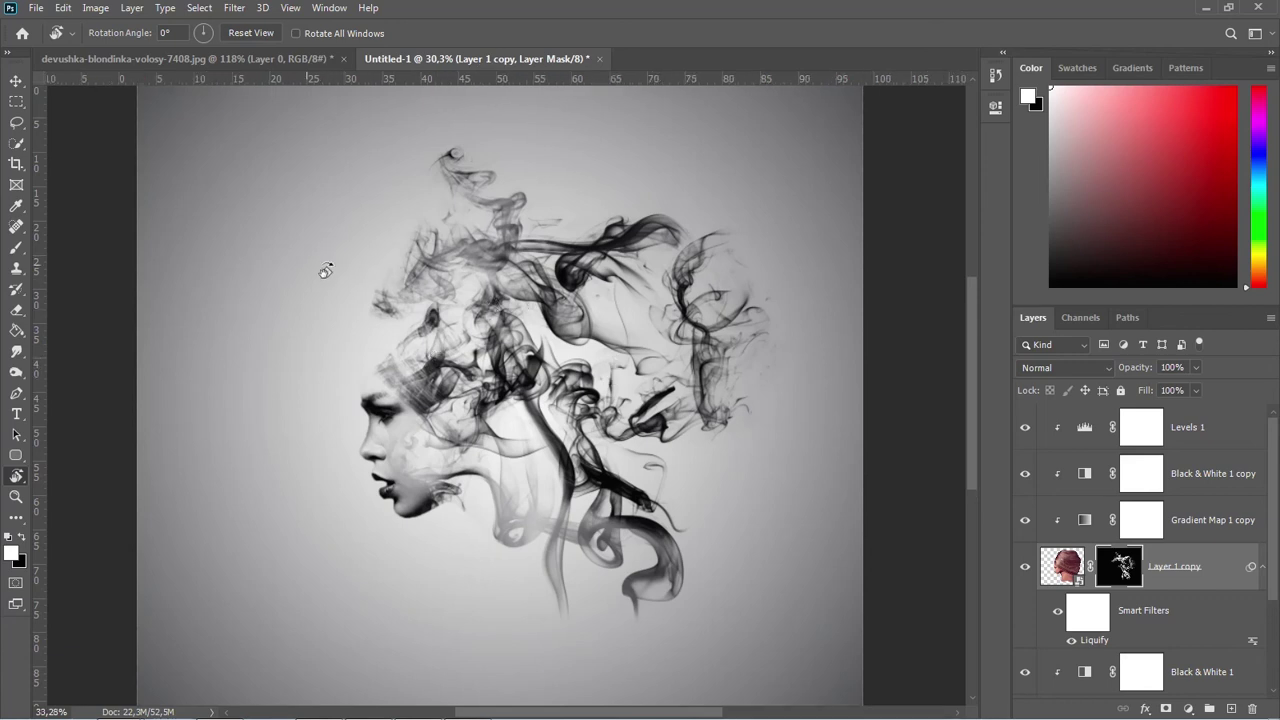
scroll(325, 266, "up", 3)
scroll(689, 378, "down", 3)
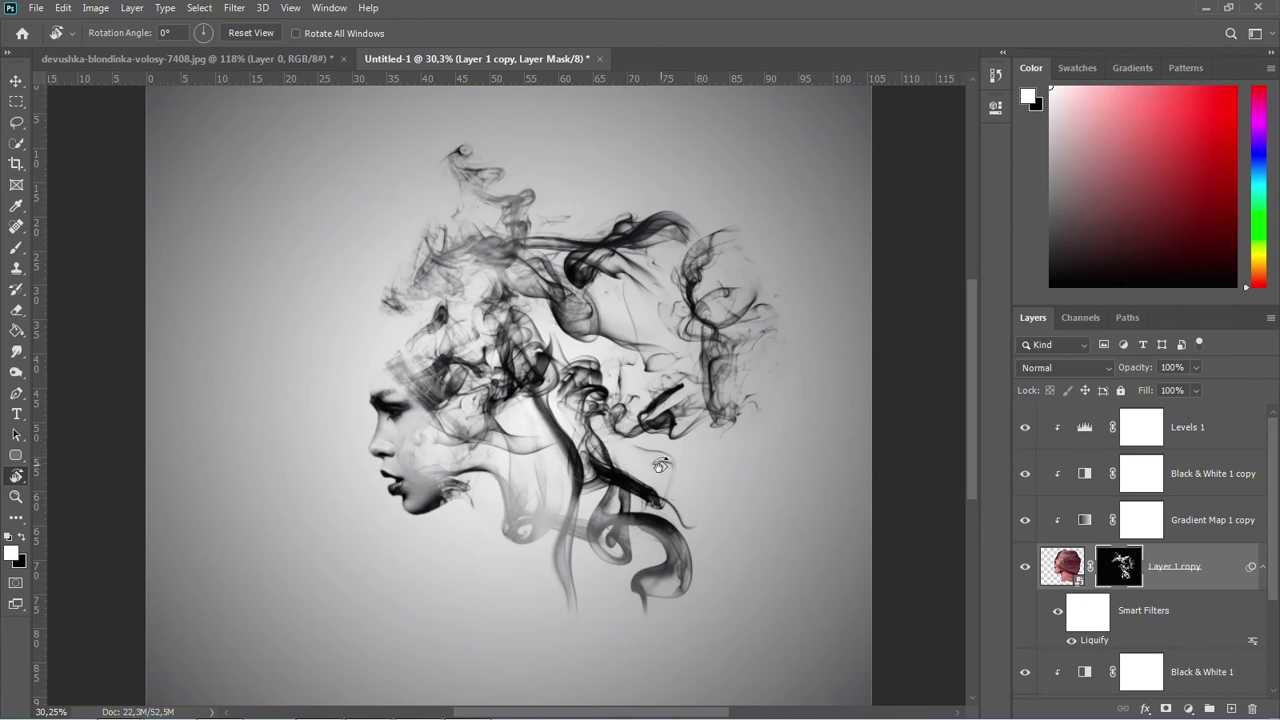
key("b")
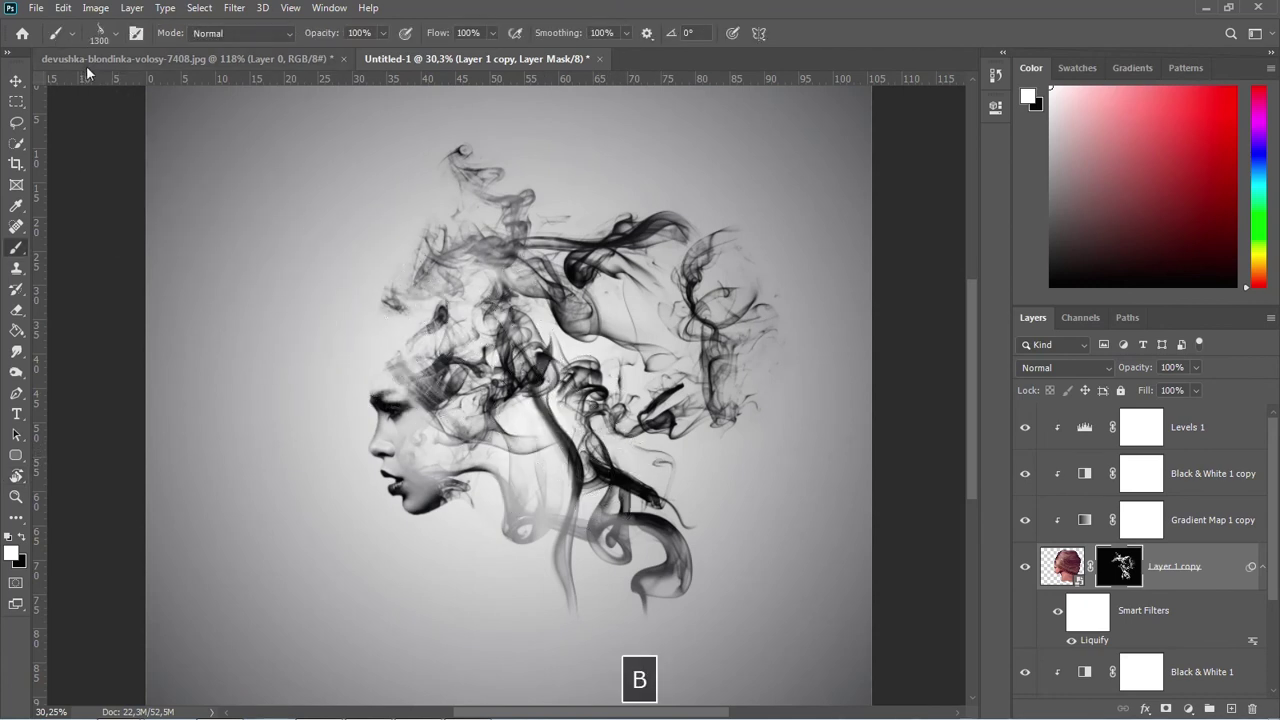
left_click(118, 34)
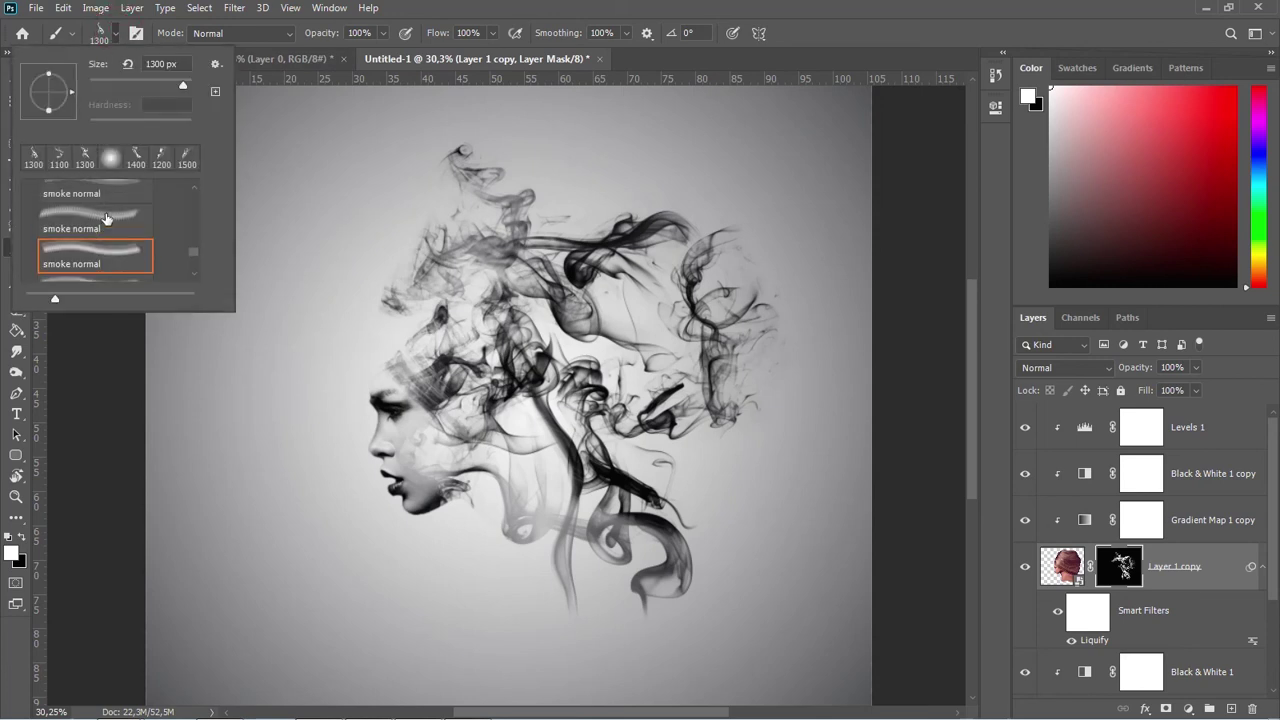
left_click(124, 209)
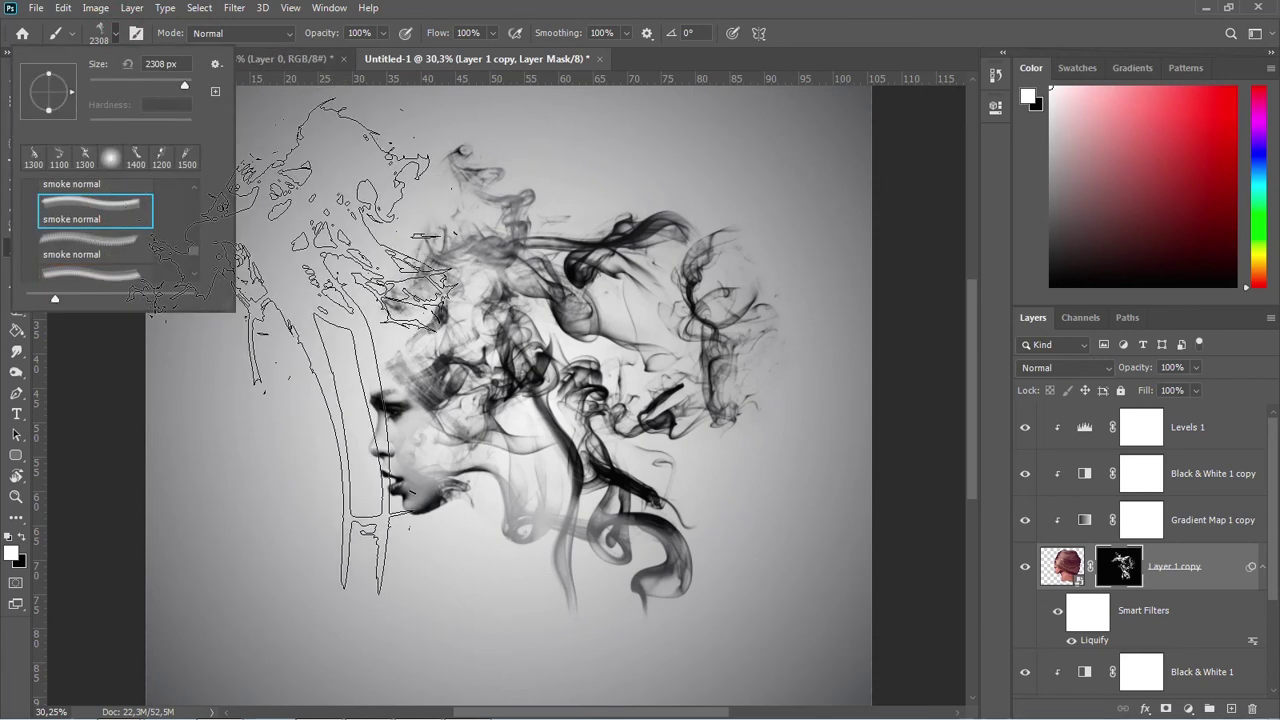
left_click(116, 39)
key("bracketleft")
key("bracketleft")
key("bracketleft")
key("bracketleft")
key("bracketleft")
key("bracketleft")
key("bracketleft")
key("bracketleft")
key("bracketleft")
key("bracketleft")
key("bracketleft")
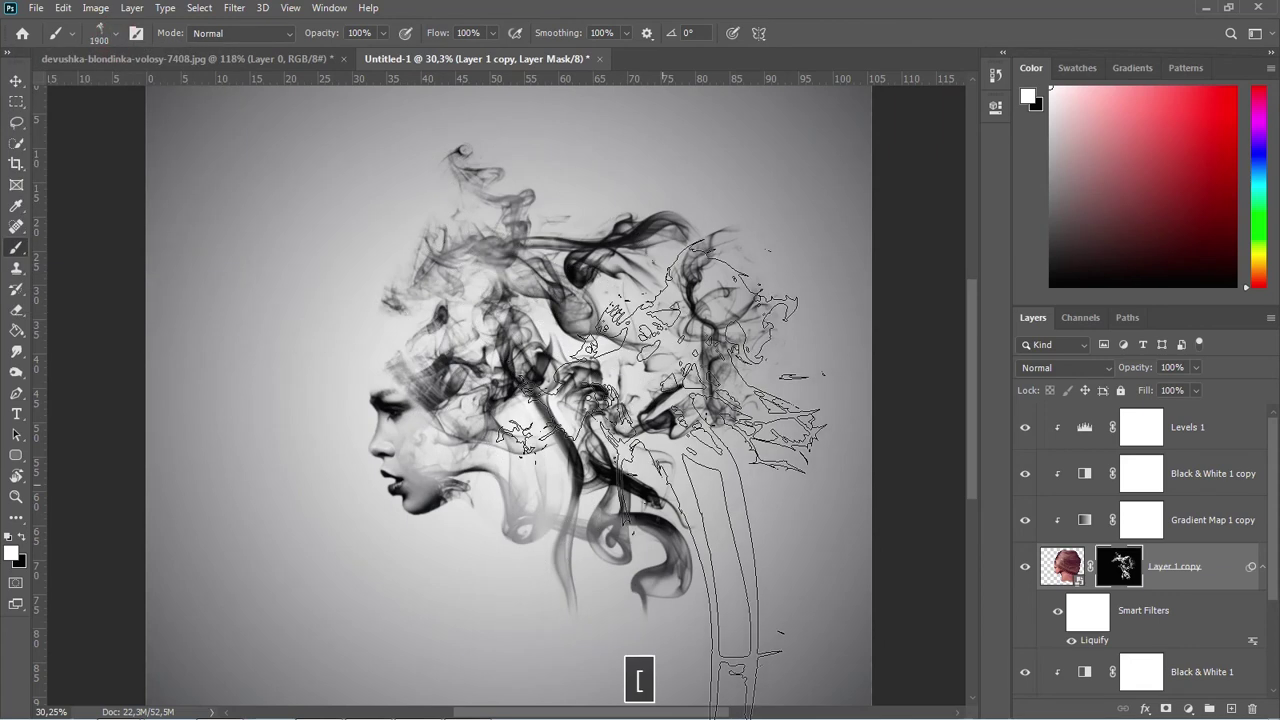
key("bracketleft")
key("bracketleft")
key("bracketleft")
key("bracketleft")
key("bracketleft")
key("bracketleft")
key("bracketleft")
key("bracketleft")
key("bracketleft")
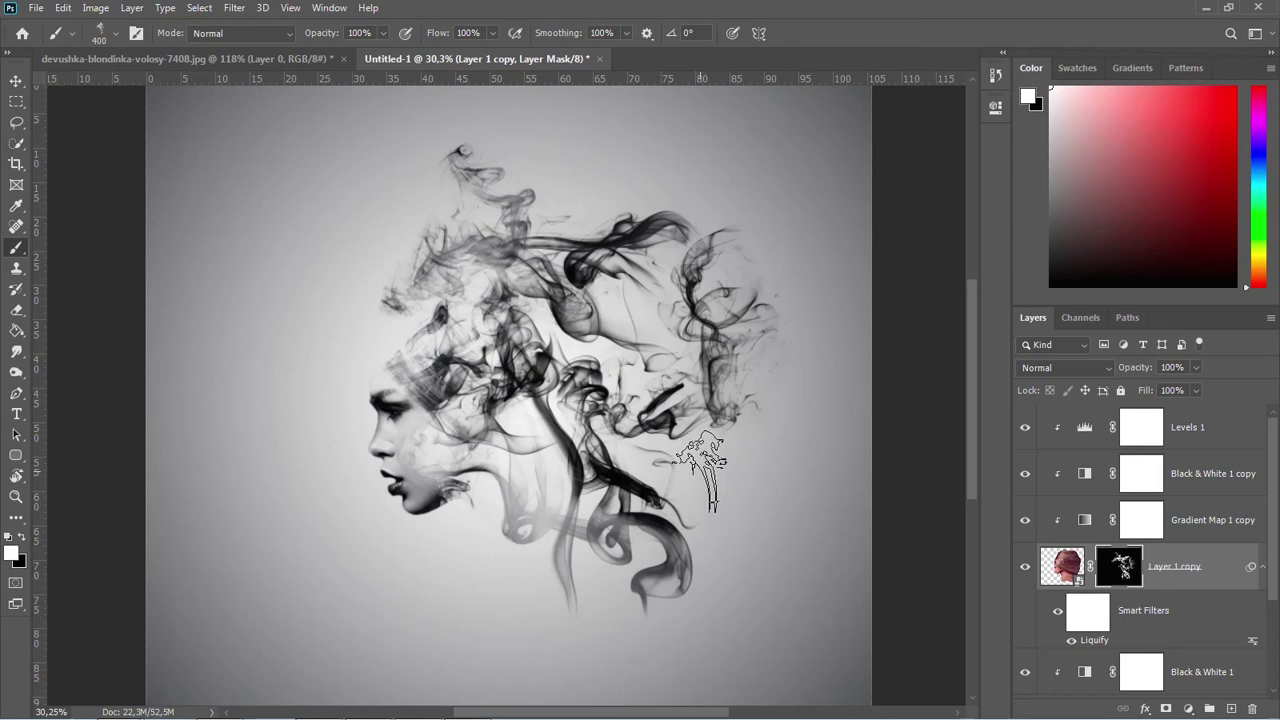
left_click(697, 473)
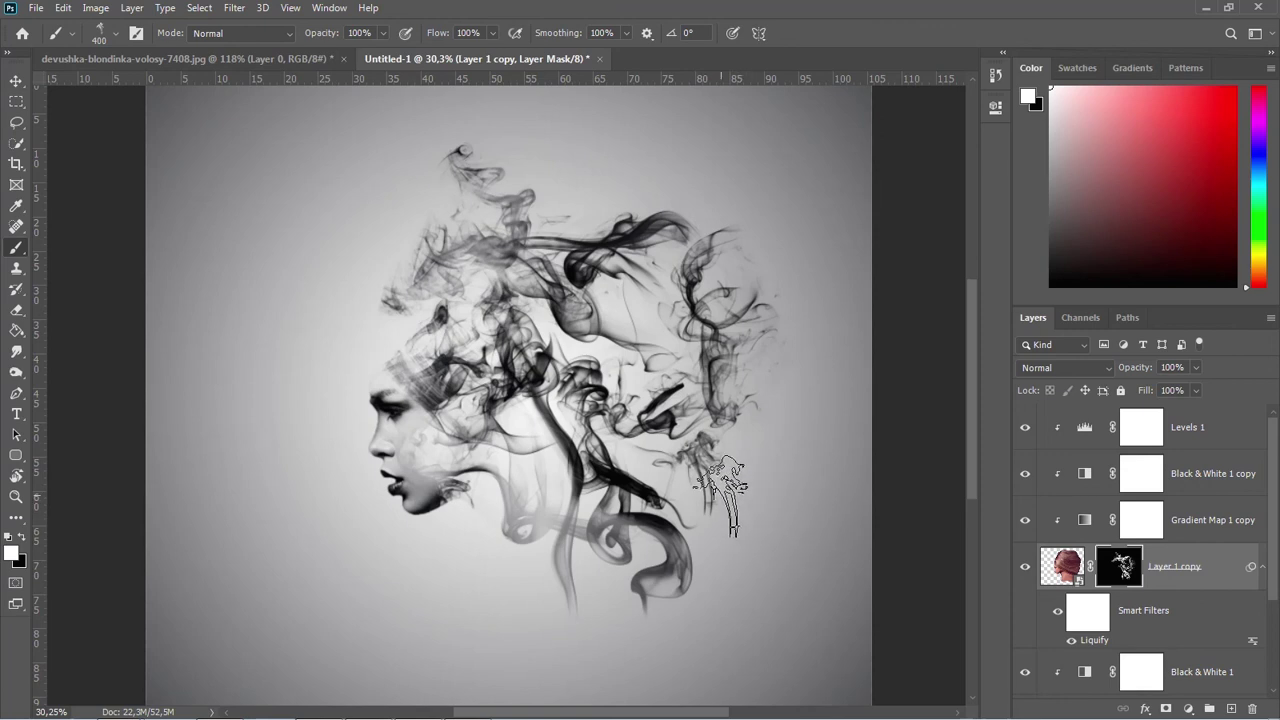
Stamp white smoke on the Layer 1 copy mask above the upper rear plume, using the 2412 px smoke brush reduced to 800 px with the canvas rotated
key("r")
left_click_drag(460, 175, 606, 193)
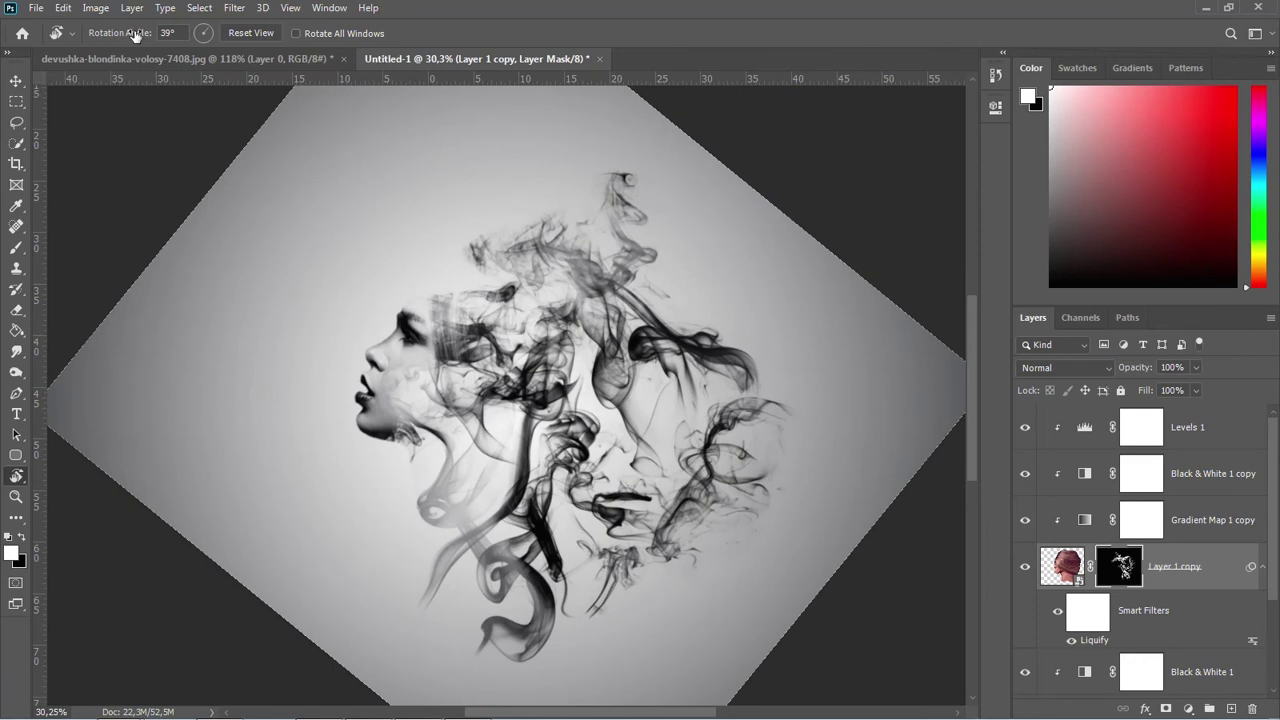
key("b")
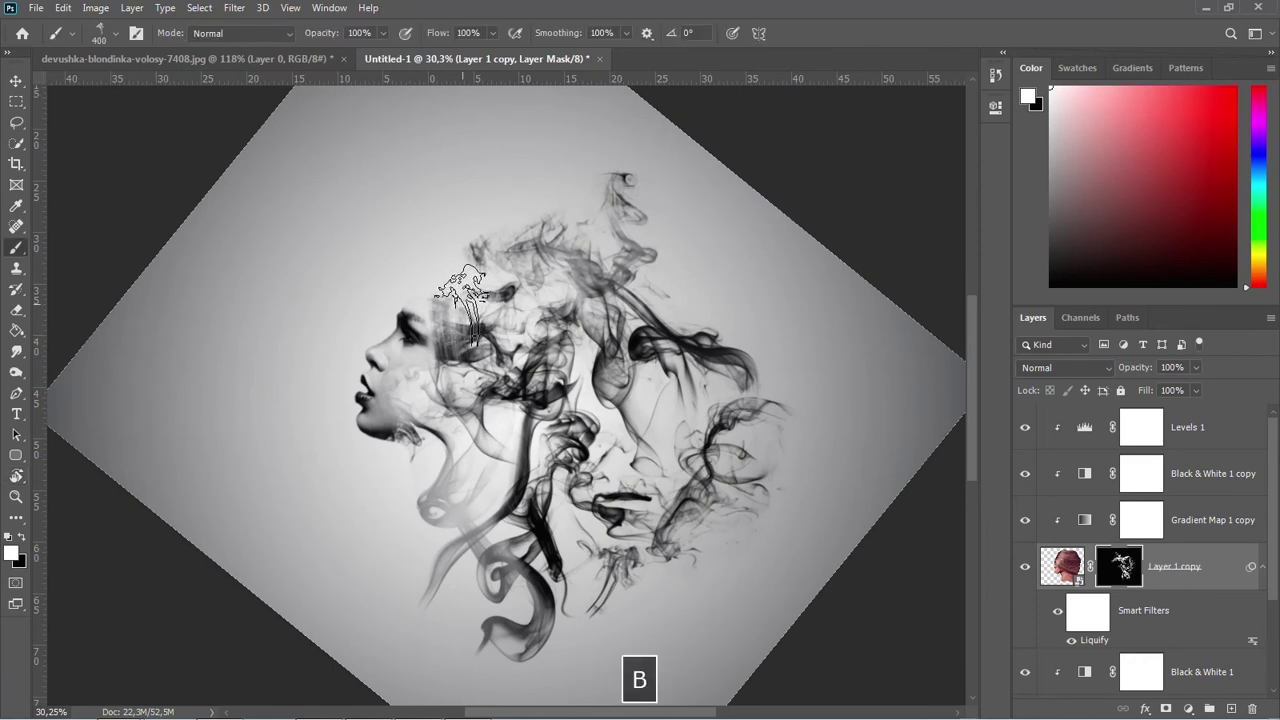
left_click(115, 35)
left_click(127, 222)
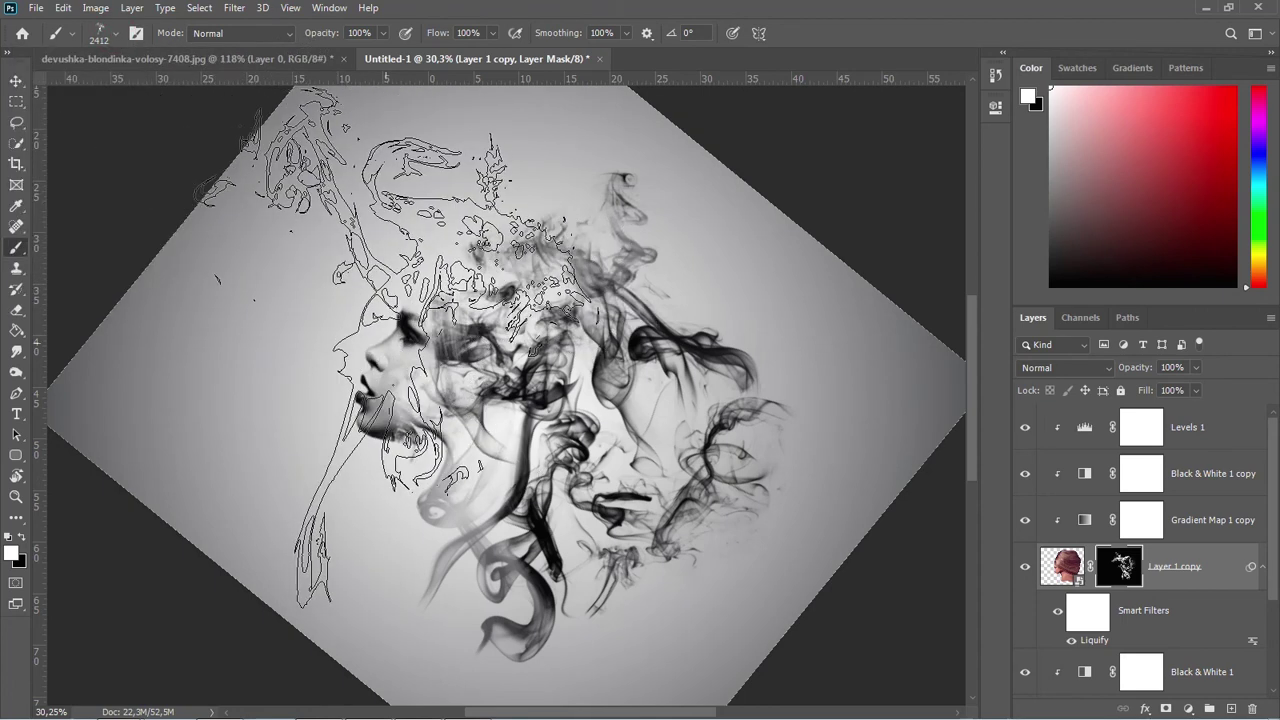
key("[")
key("[")
key("[")
key("[")
key("[")
key("[")
key("[")
key("[")
key("[")
key("[")
key("[")
key("[")
key("[")
key("[")
key("[")
key("[")
key("[")
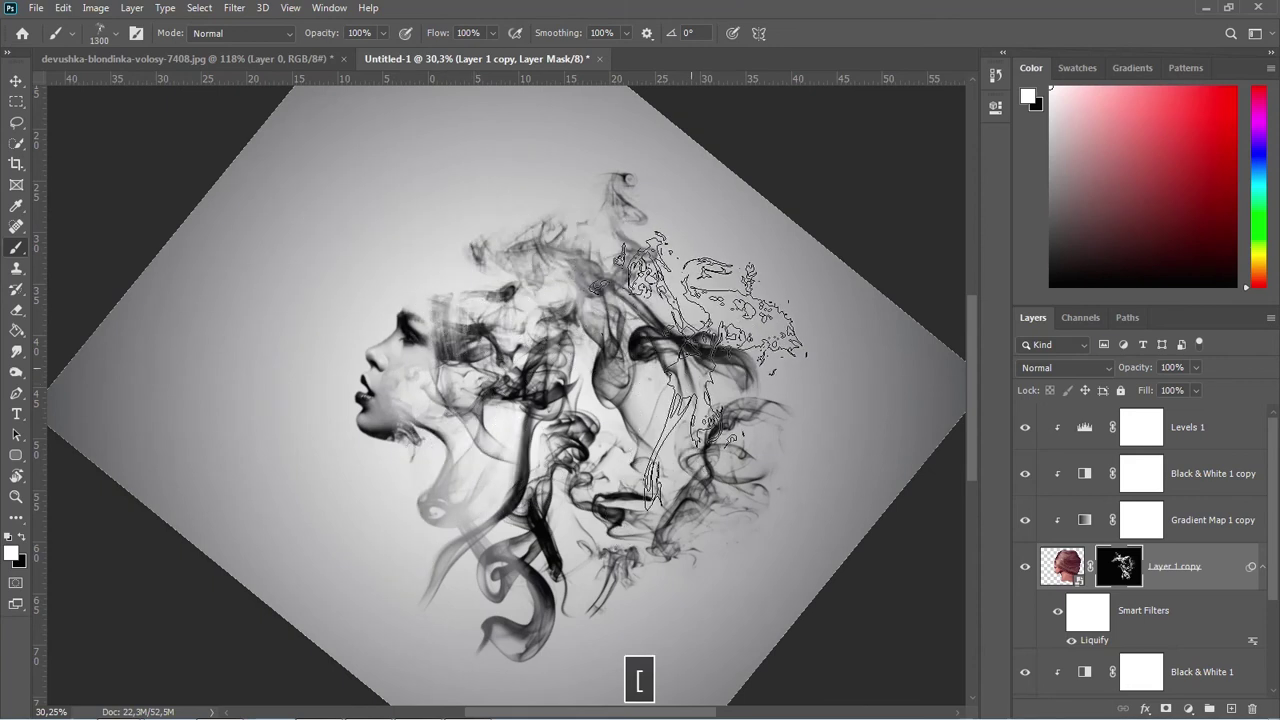
key("r")
left_click_drag(538, 258, 711, 371)
scroll(553, 392, "down", 1)
scroll(553, 392, "down", 2)
key("r")
mouse_move(626, 403)
left_mouse_down()
mouse_move(516, 410)
mouse_move(529, 402)
left_mouse_up()
key("b")
key("r")
left_click_drag(731, 296, 652, 198)
key("b")
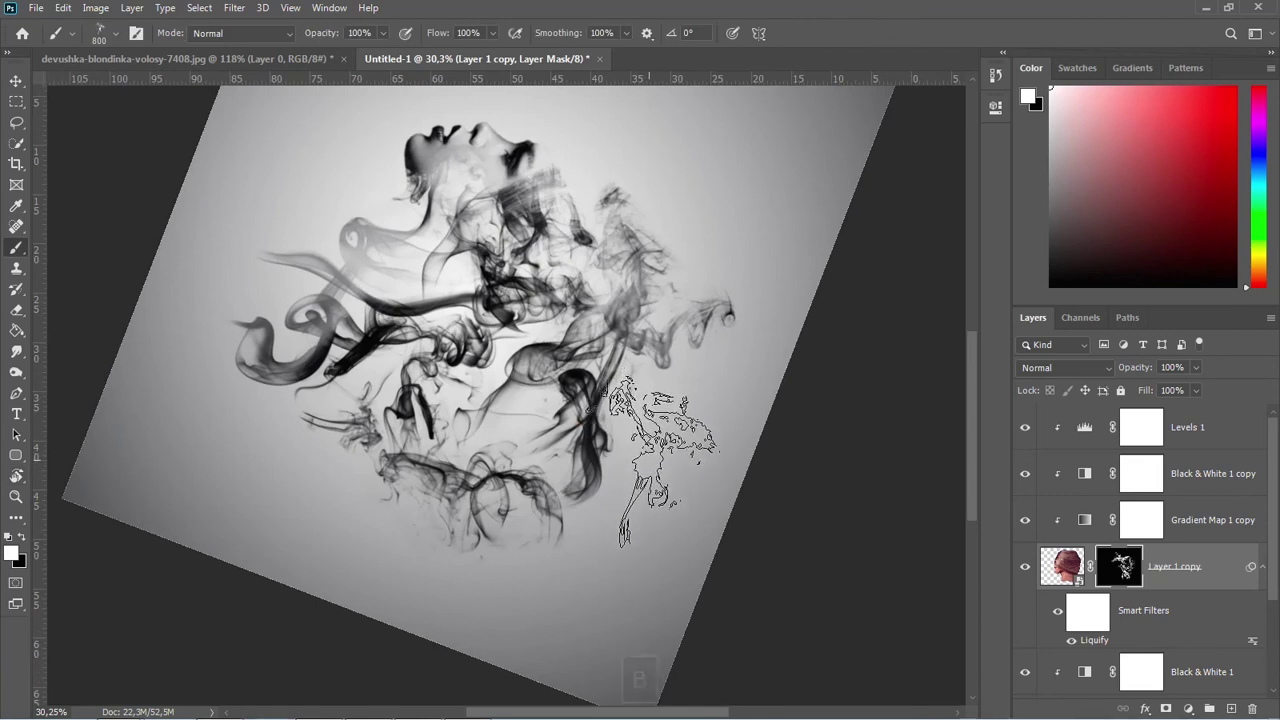
key("r")
left_click_drag(662, 458, 613, 360)
key("b")
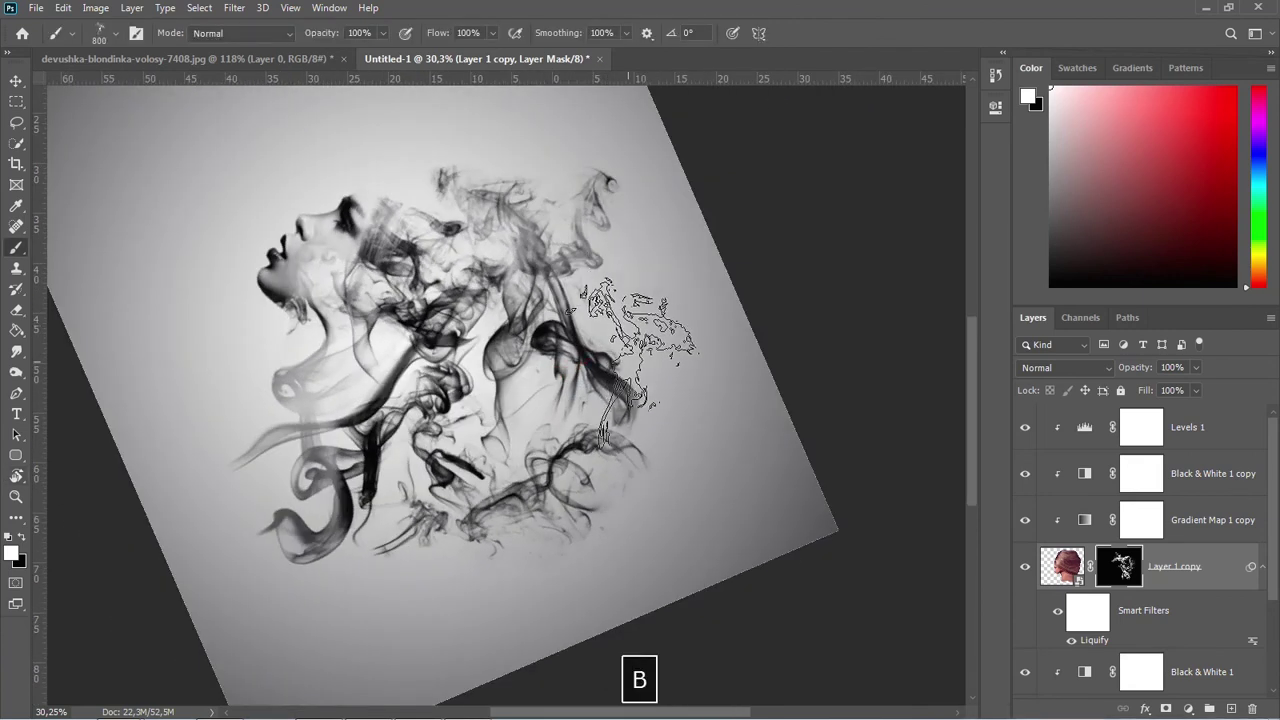
left_click(641, 347)
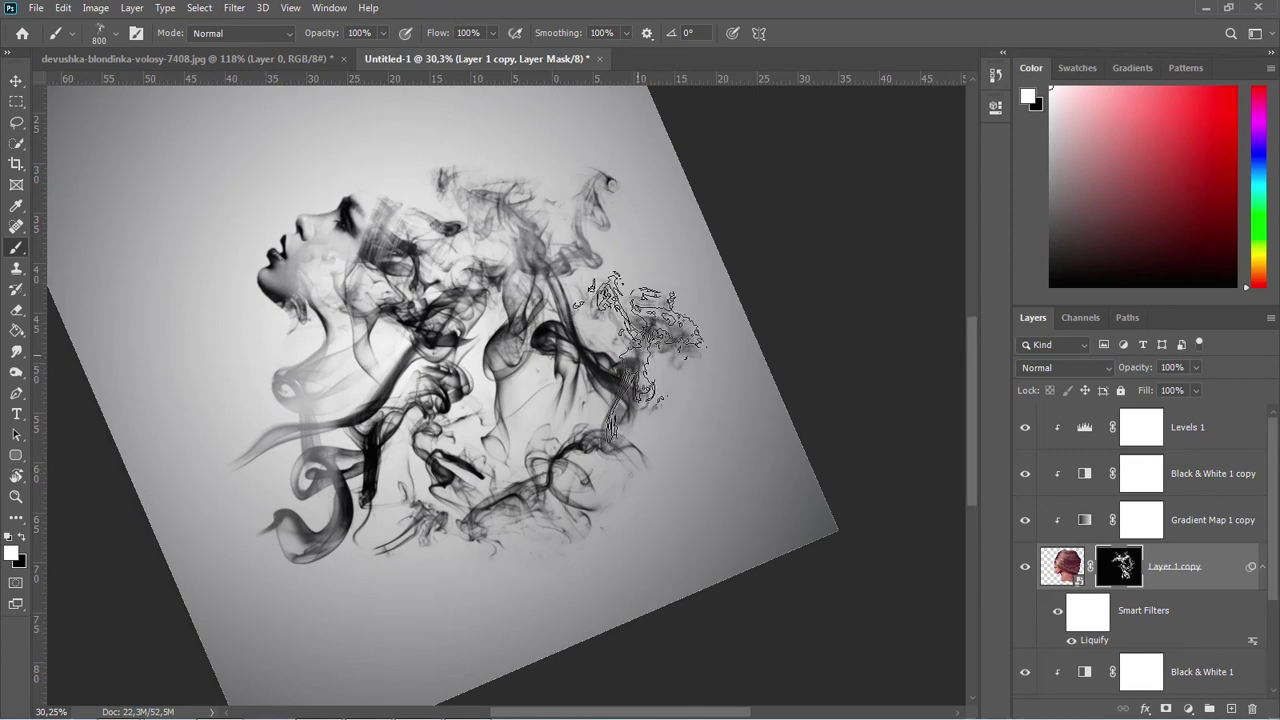
Return the canvas rotation to 0° and bring the whole smoke portrait into view
key("r")
left_click_drag(623, 280, 498, 231)
left_click_drag(610, 278, 572, 255)
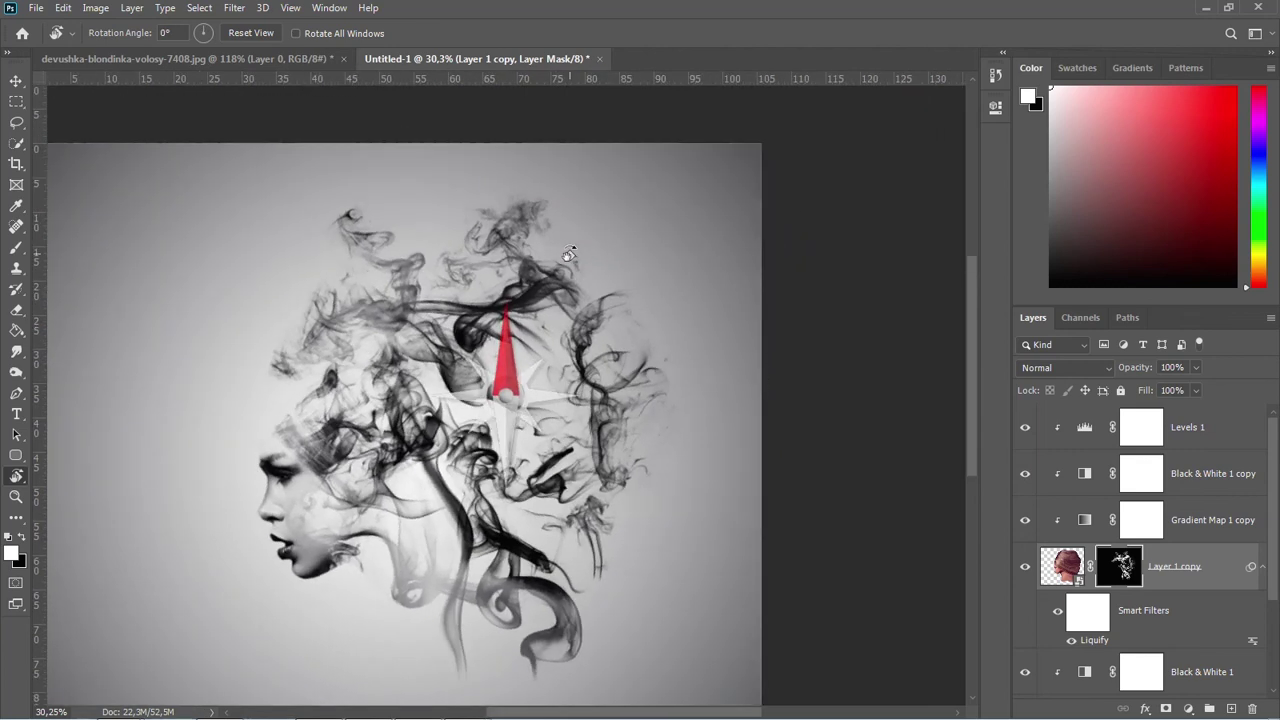
scroll(472, 380, "down", 1)
scroll(400, 353, "down", 4)
scroll(535, 376, "up", 4)
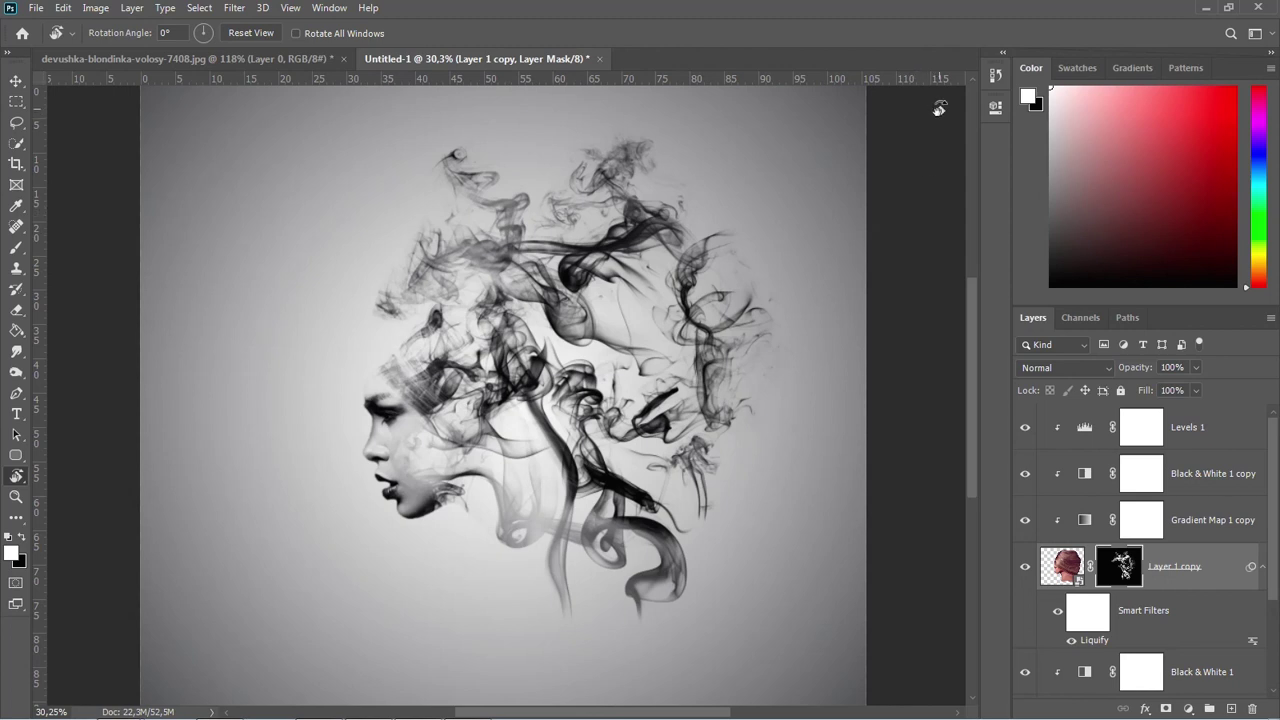
Paint white over the forehead on the Layer 1 mask, using the soft round brush at 0% hardness reduced to 150 px
key("F9")
scroll(1168, 543, "down", 3)
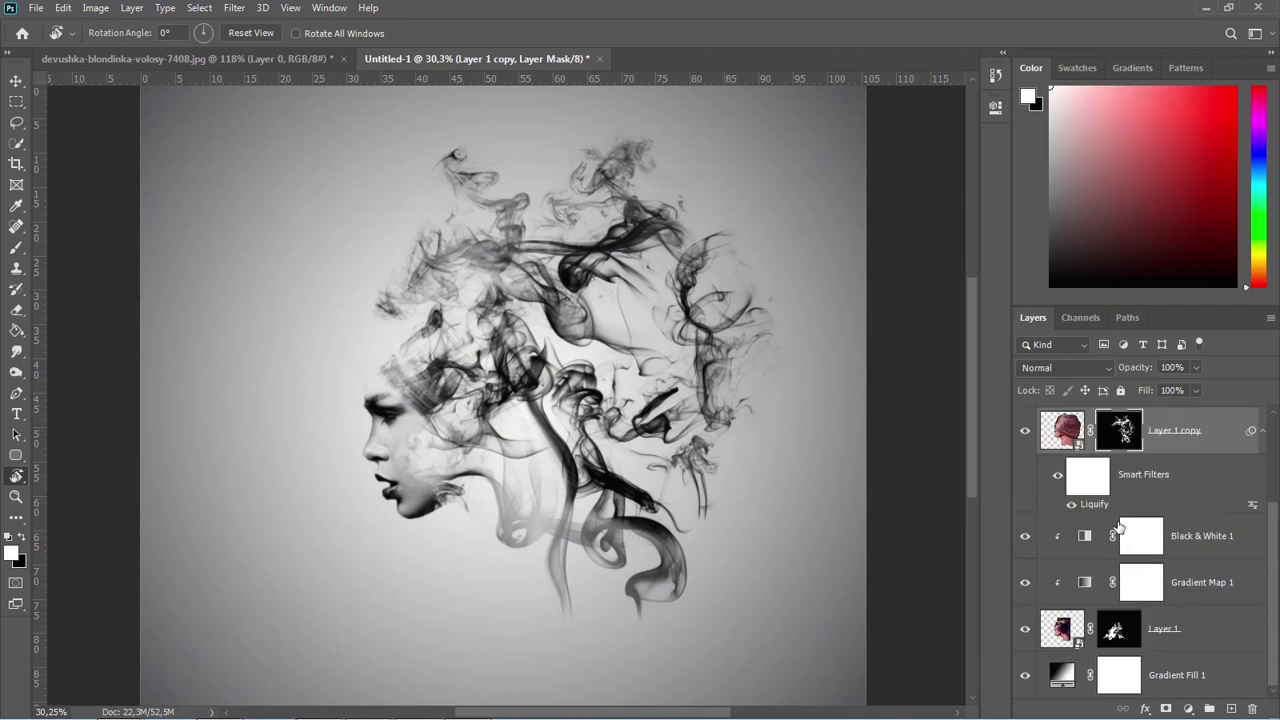
left_click(1118, 627)
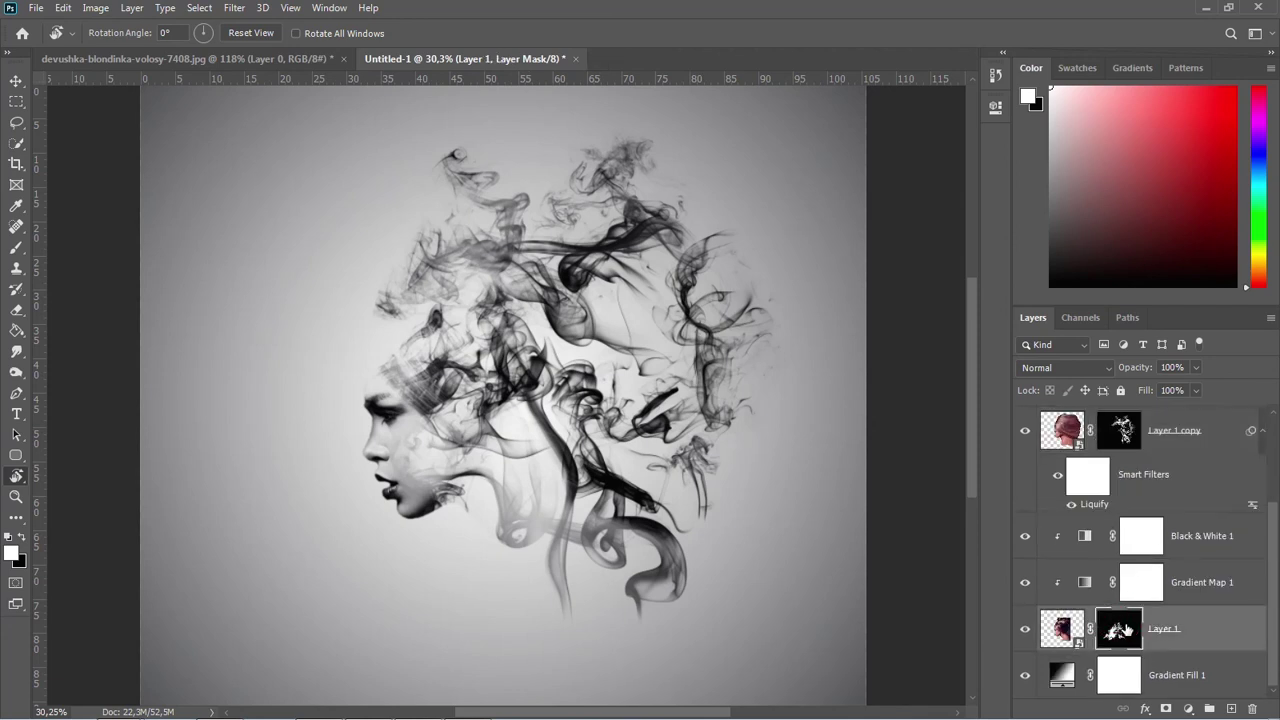
key("b")
left_click(115, 32)
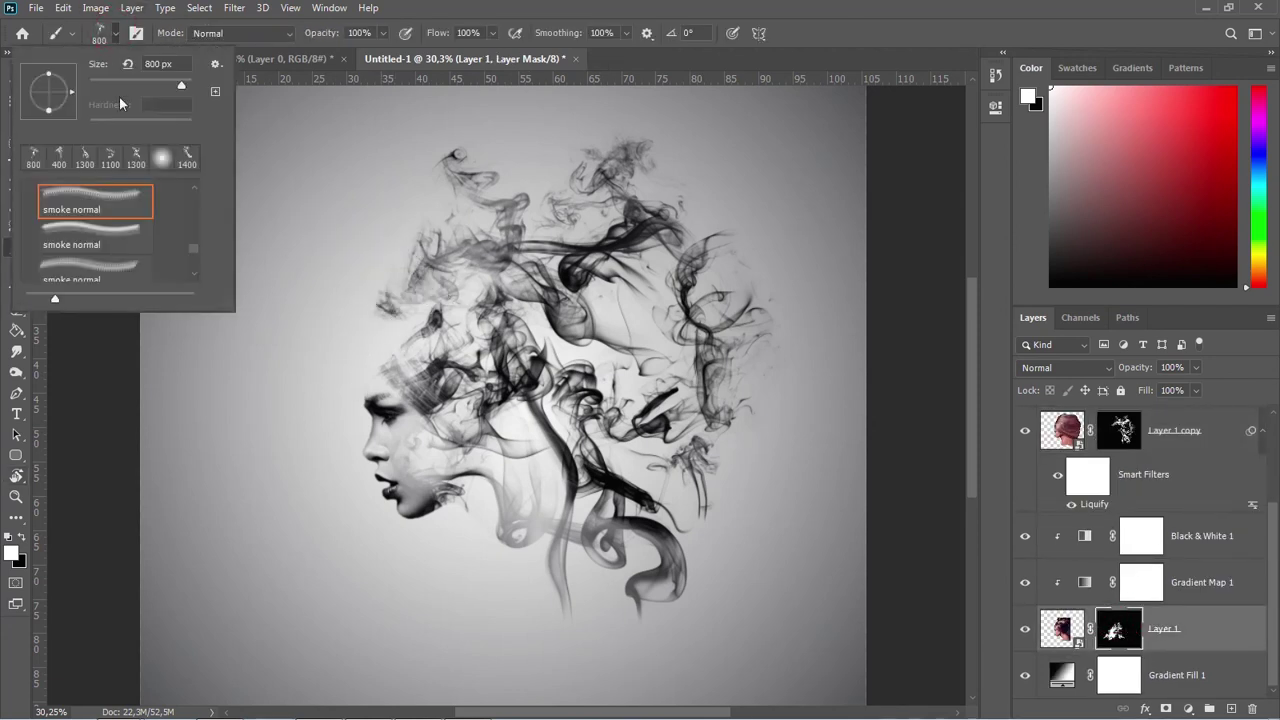
left_click(166, 162)
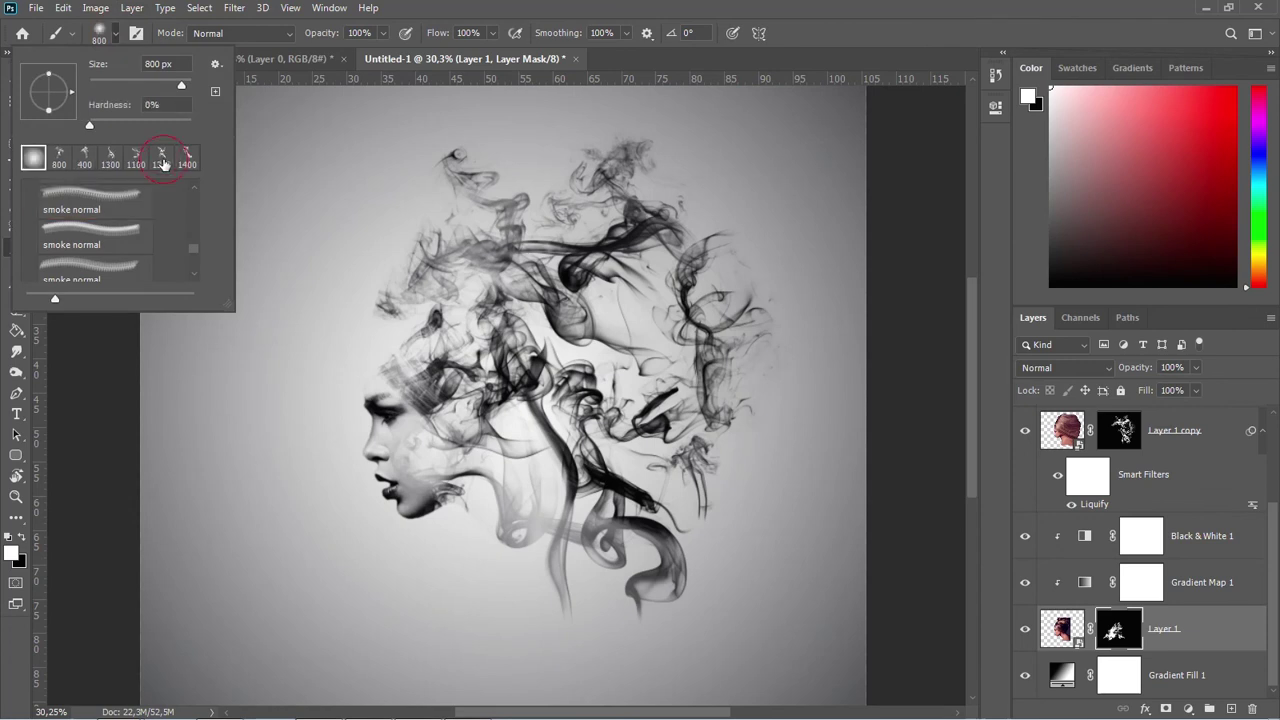
left_click(115, 38)
key("[")
key("[")
key("[")
key("[")
key("[")
key("[")
key("[")
key("[")
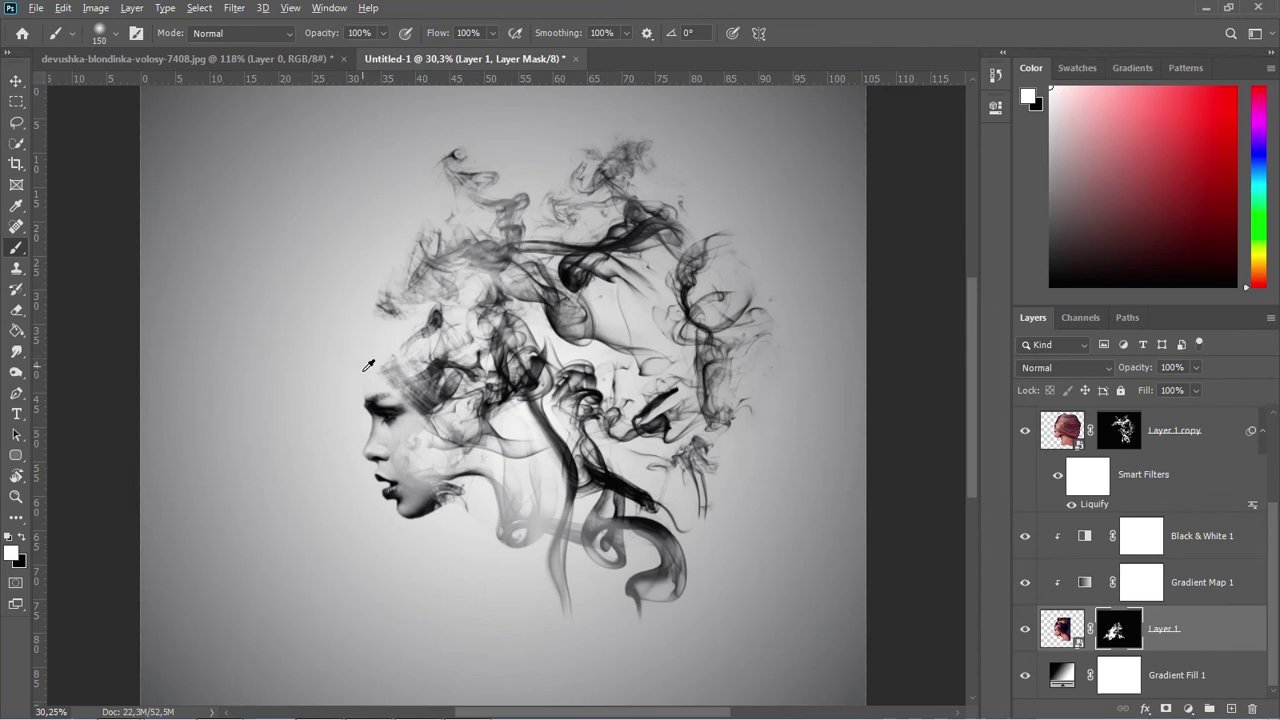
scroll(362, 364, "up", 5)
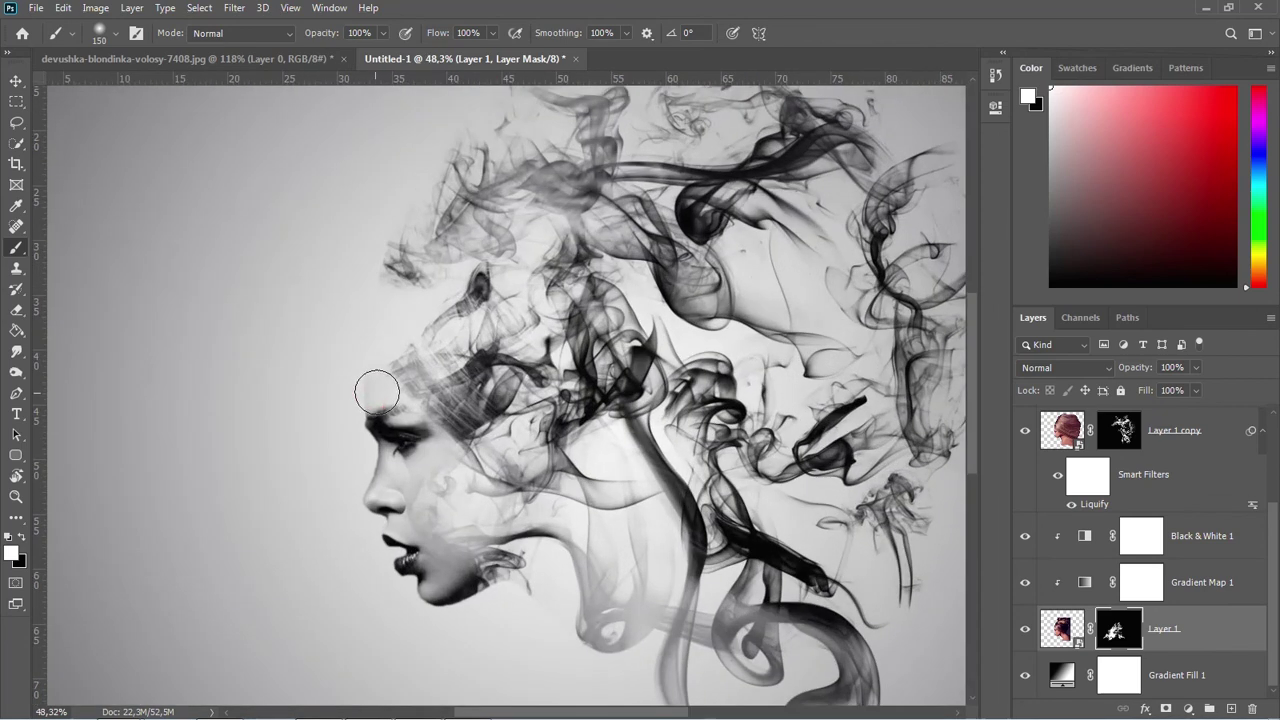
mouse_move(387, 383)
left_mouse_down()
mouse_move(379, 369)
mouse_move(398, 394)
left_mouse_up()
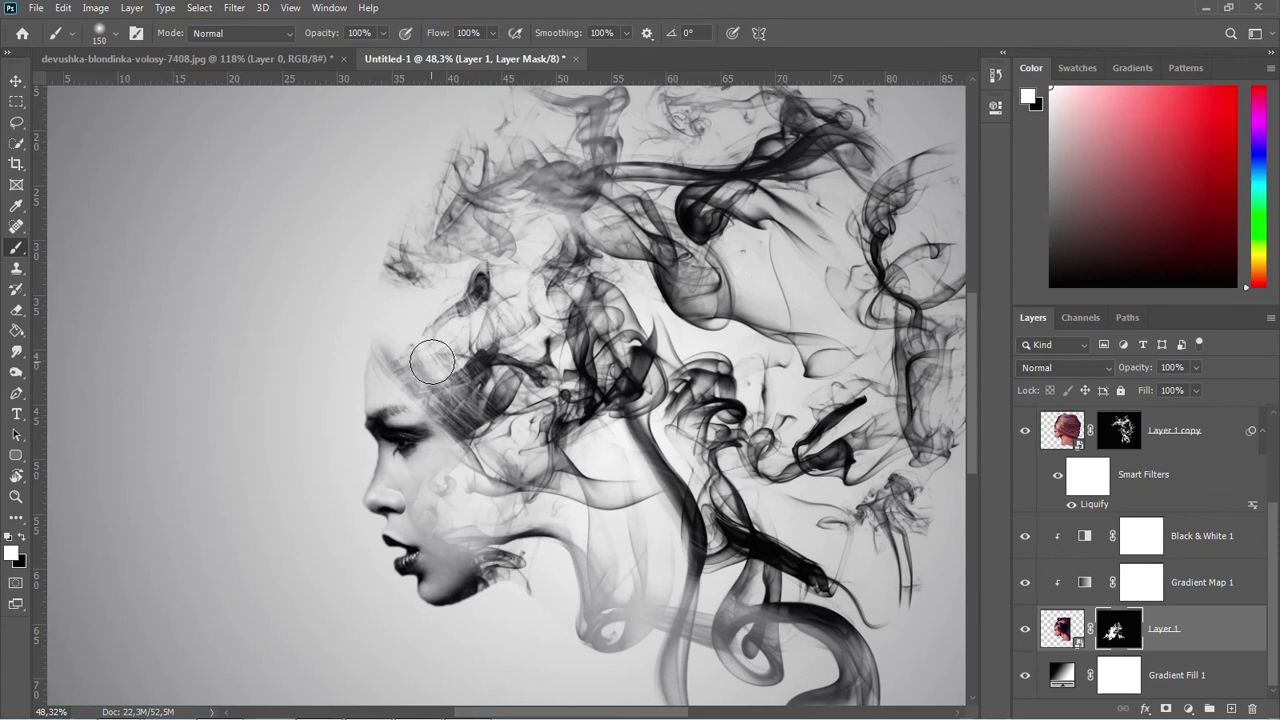
Undo the last brush stroke and dab white on the Layer 1 mask at the hairline above the forehead
key("ctrl+z")
left_click(399, 355)
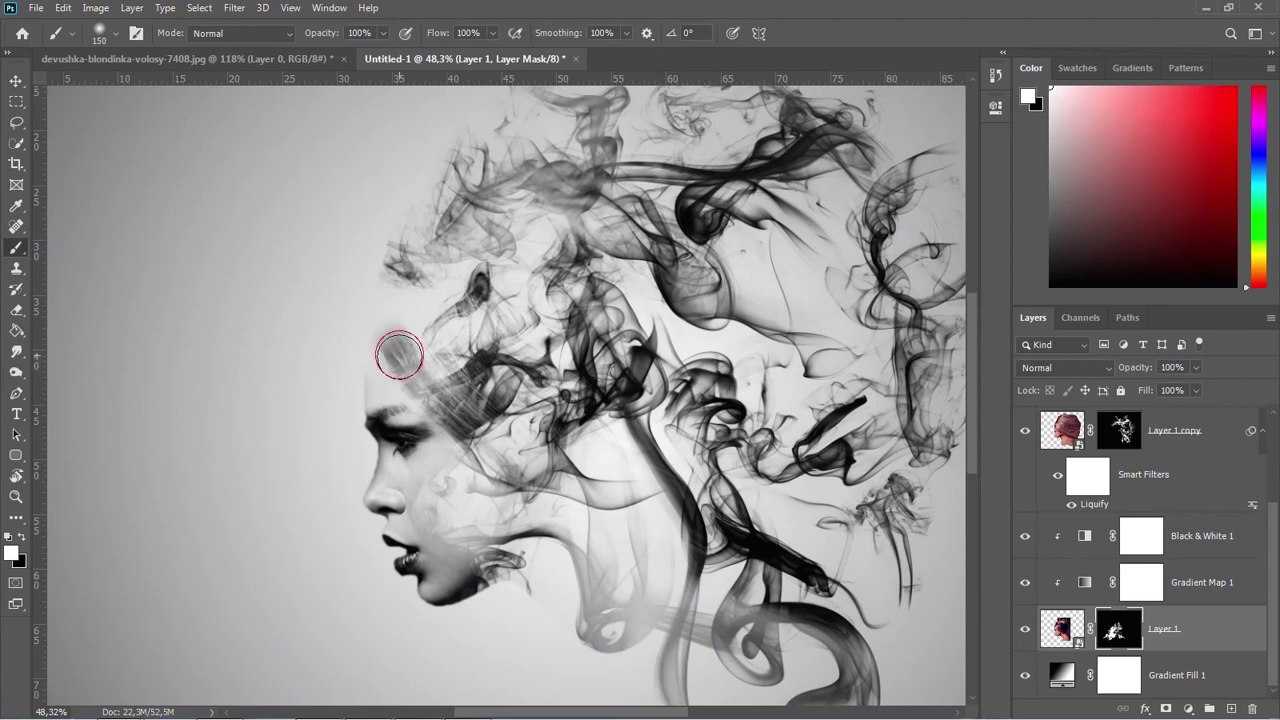
scroll(573, 350, "down", 2)
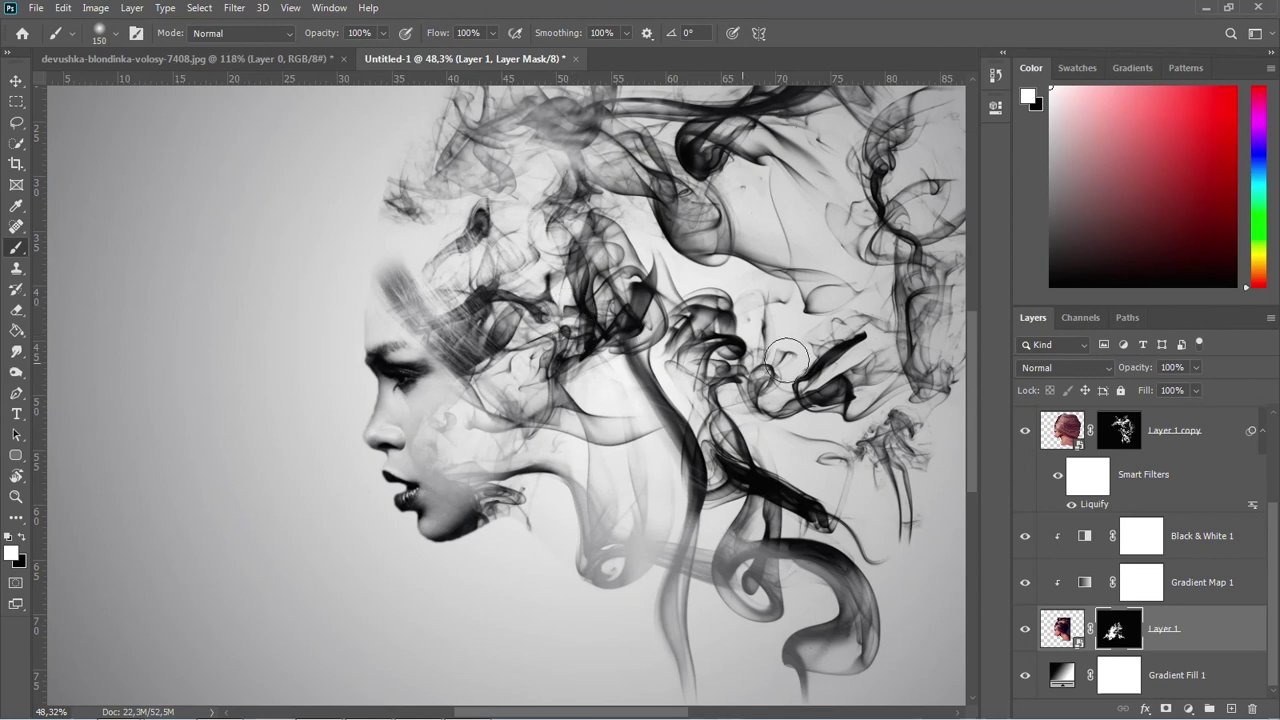
scroll(787, 355, "down", 5)
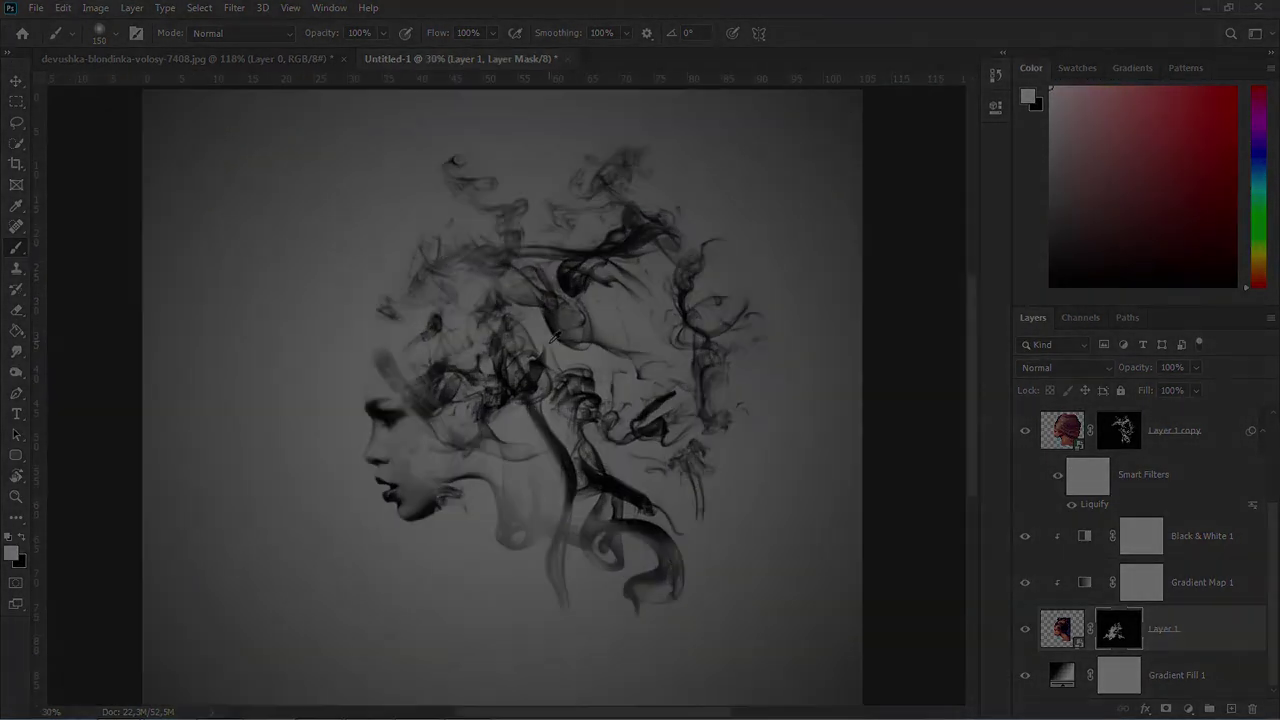